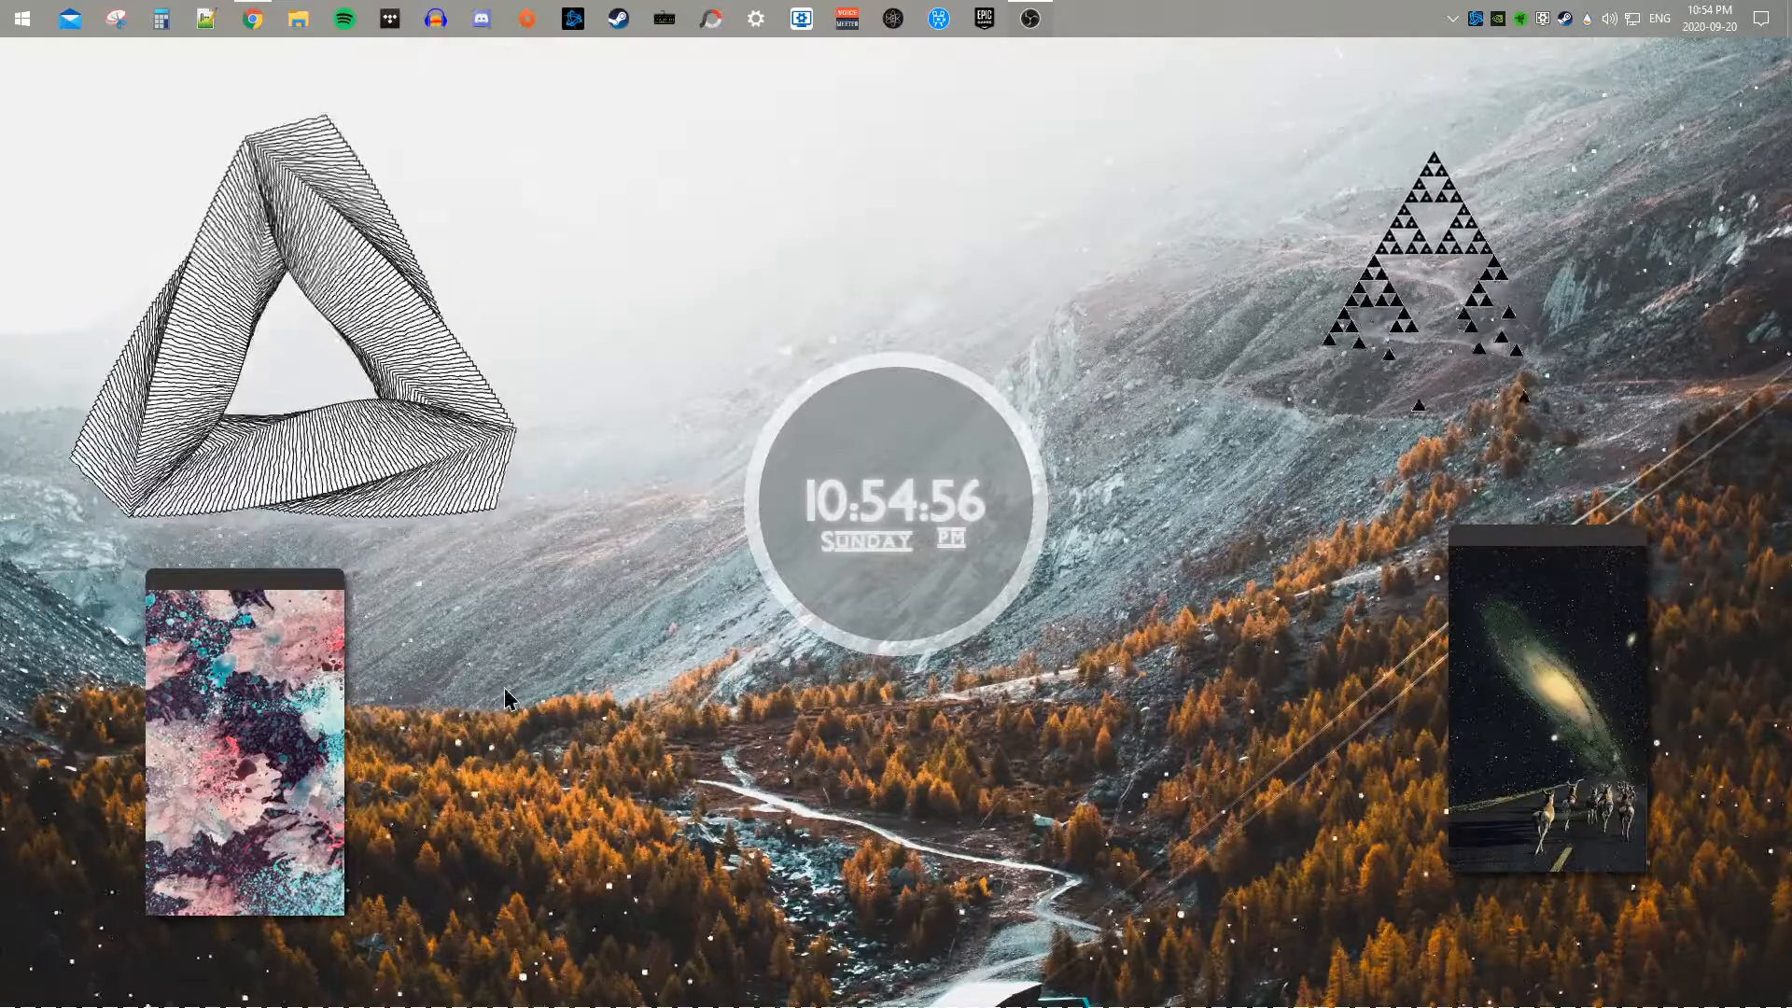
Step: Nudge the Penrose triangle skin rightward and bring up Chrome with the Rainmeter site
mouse_move(442, 473)
left_mouse_down()
mouse_move(679, 492)
mouse_move(452, 480)
left_mouse_up()
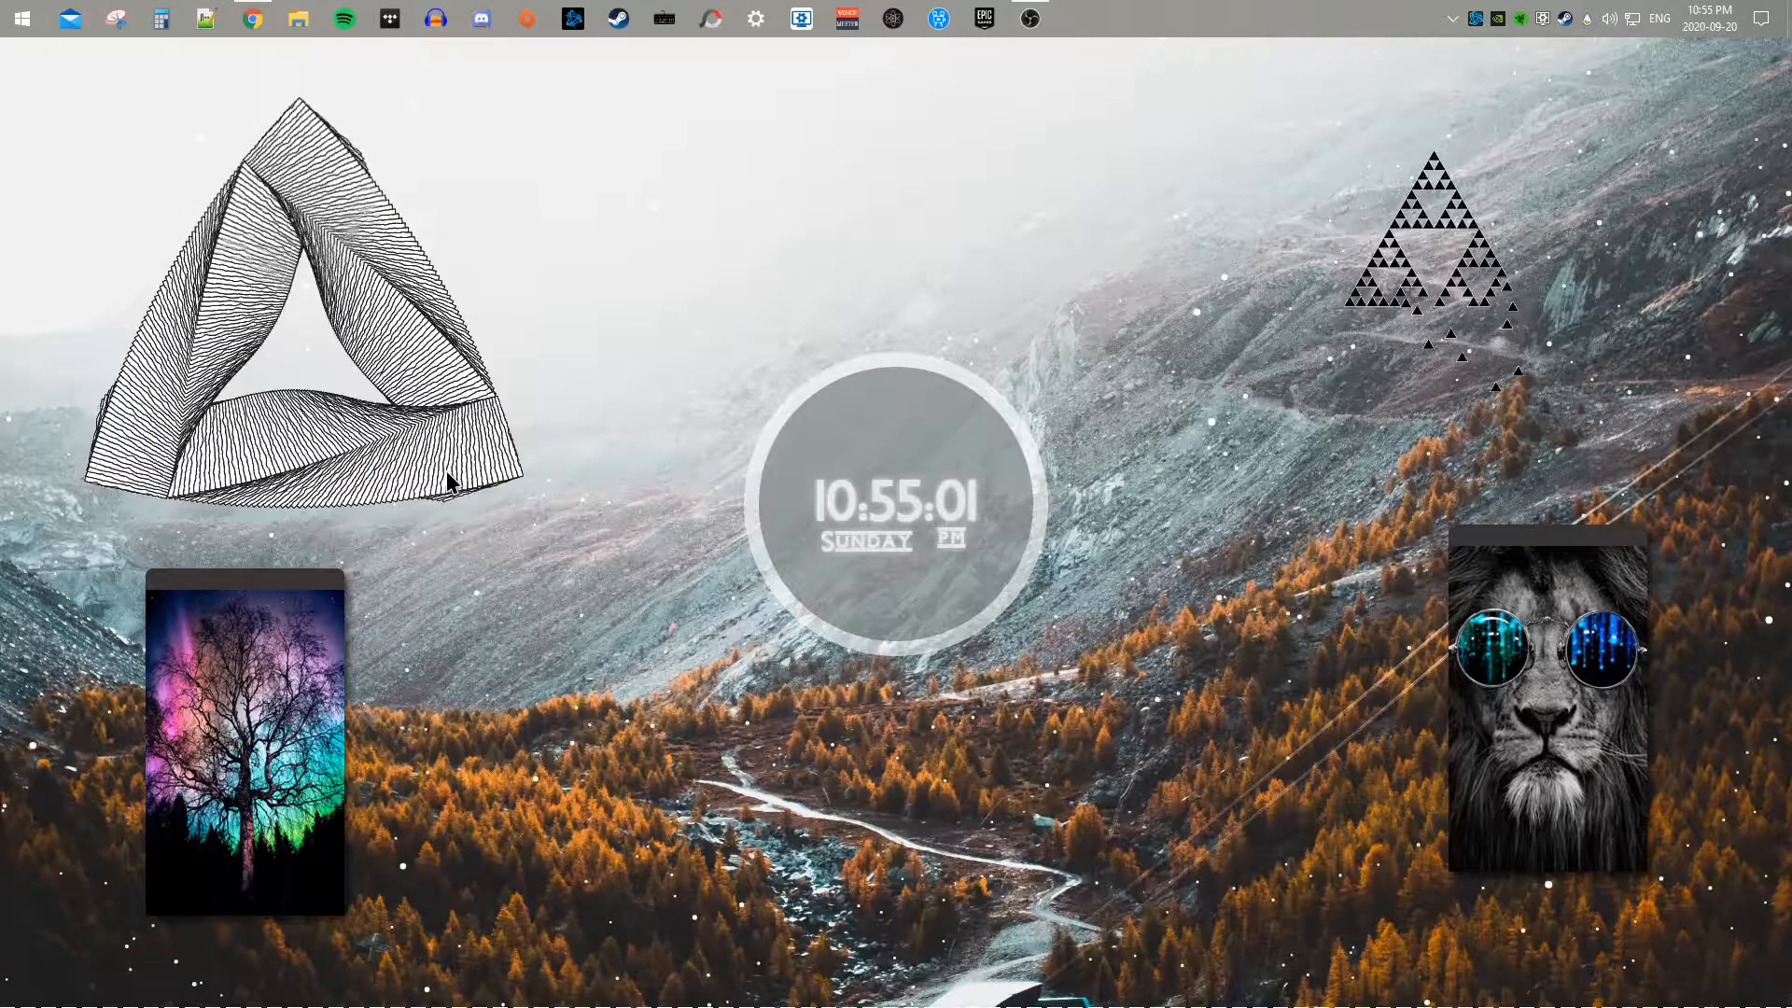
left_click(253, 19)
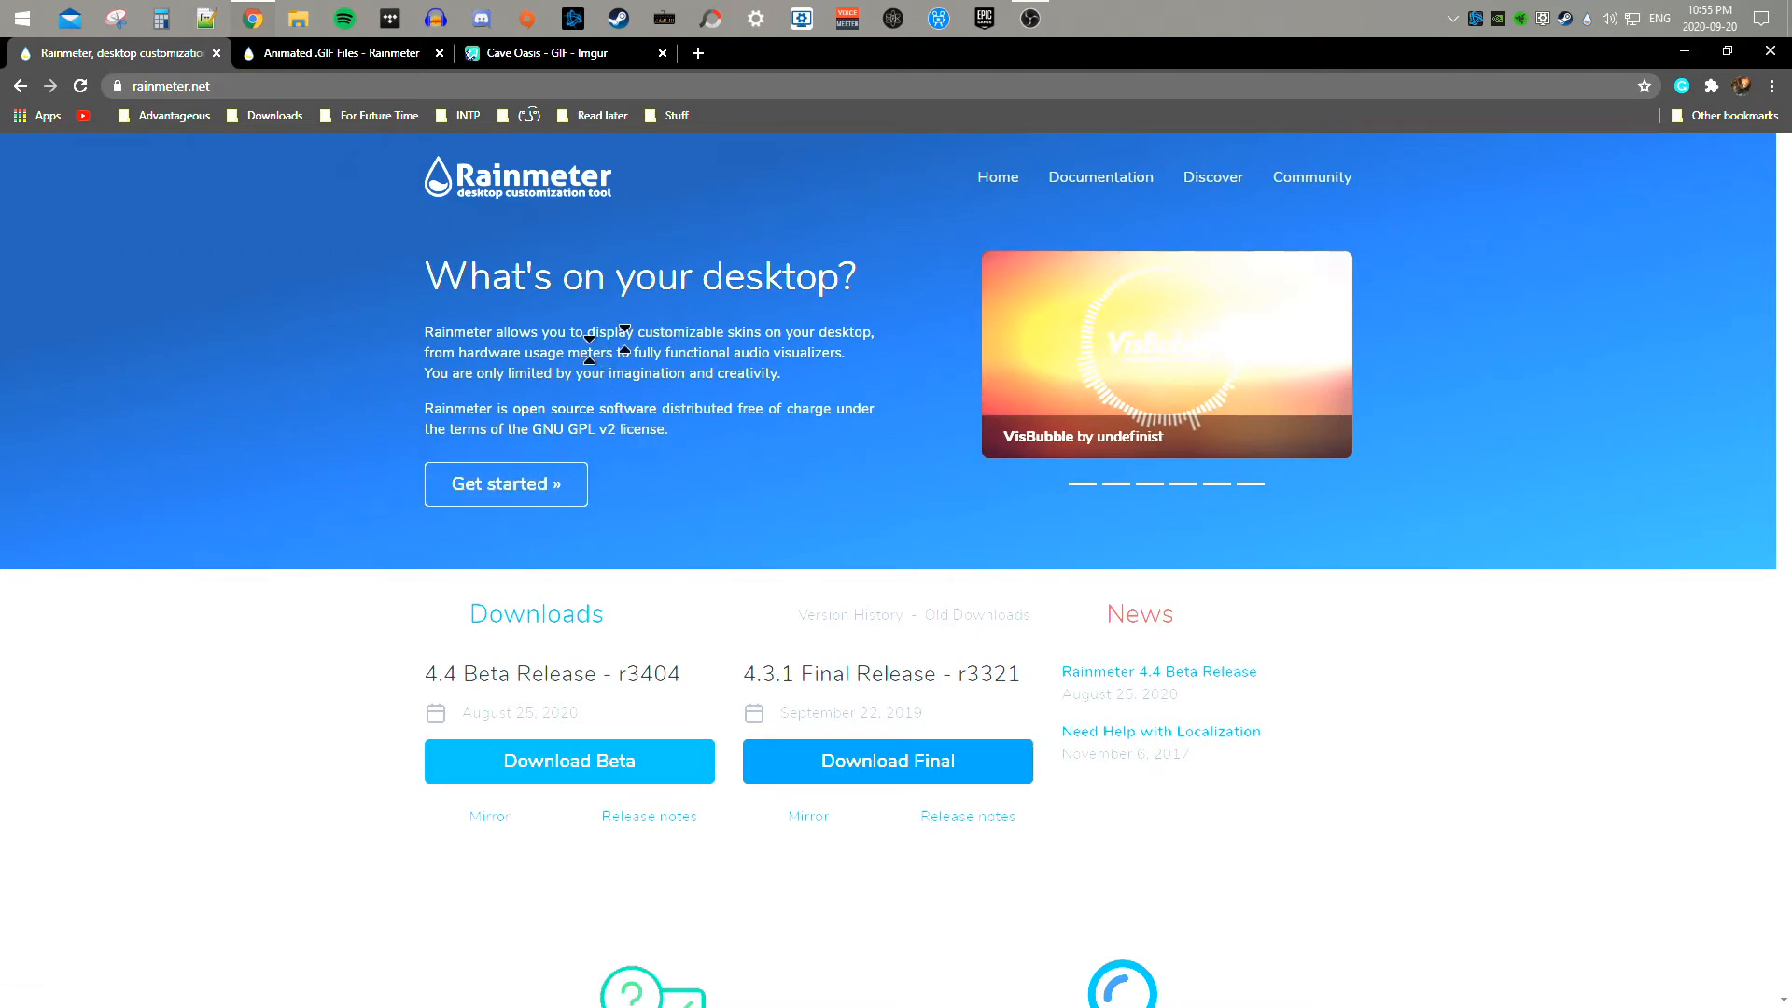
scroll(658, 407, "down", 3)
scroll(659, 406, "up", 3)
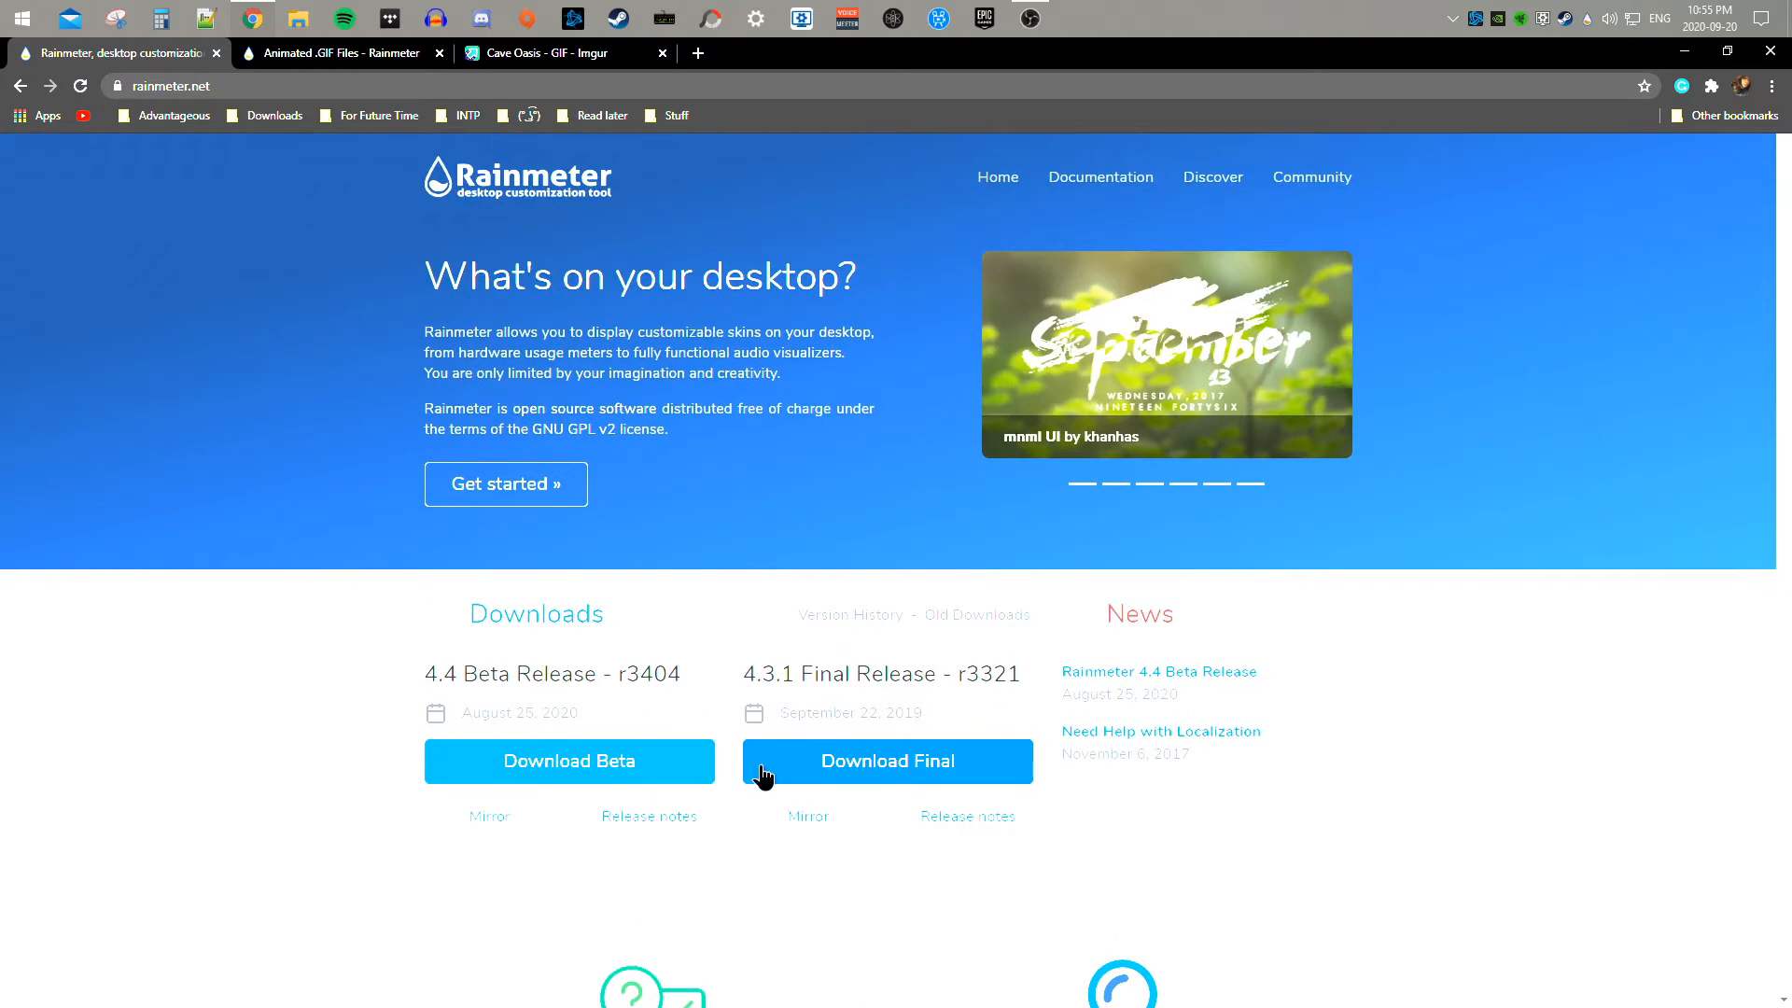
scroll(764, 774, "down", 2)
scroll(781, 796, "up", 2)
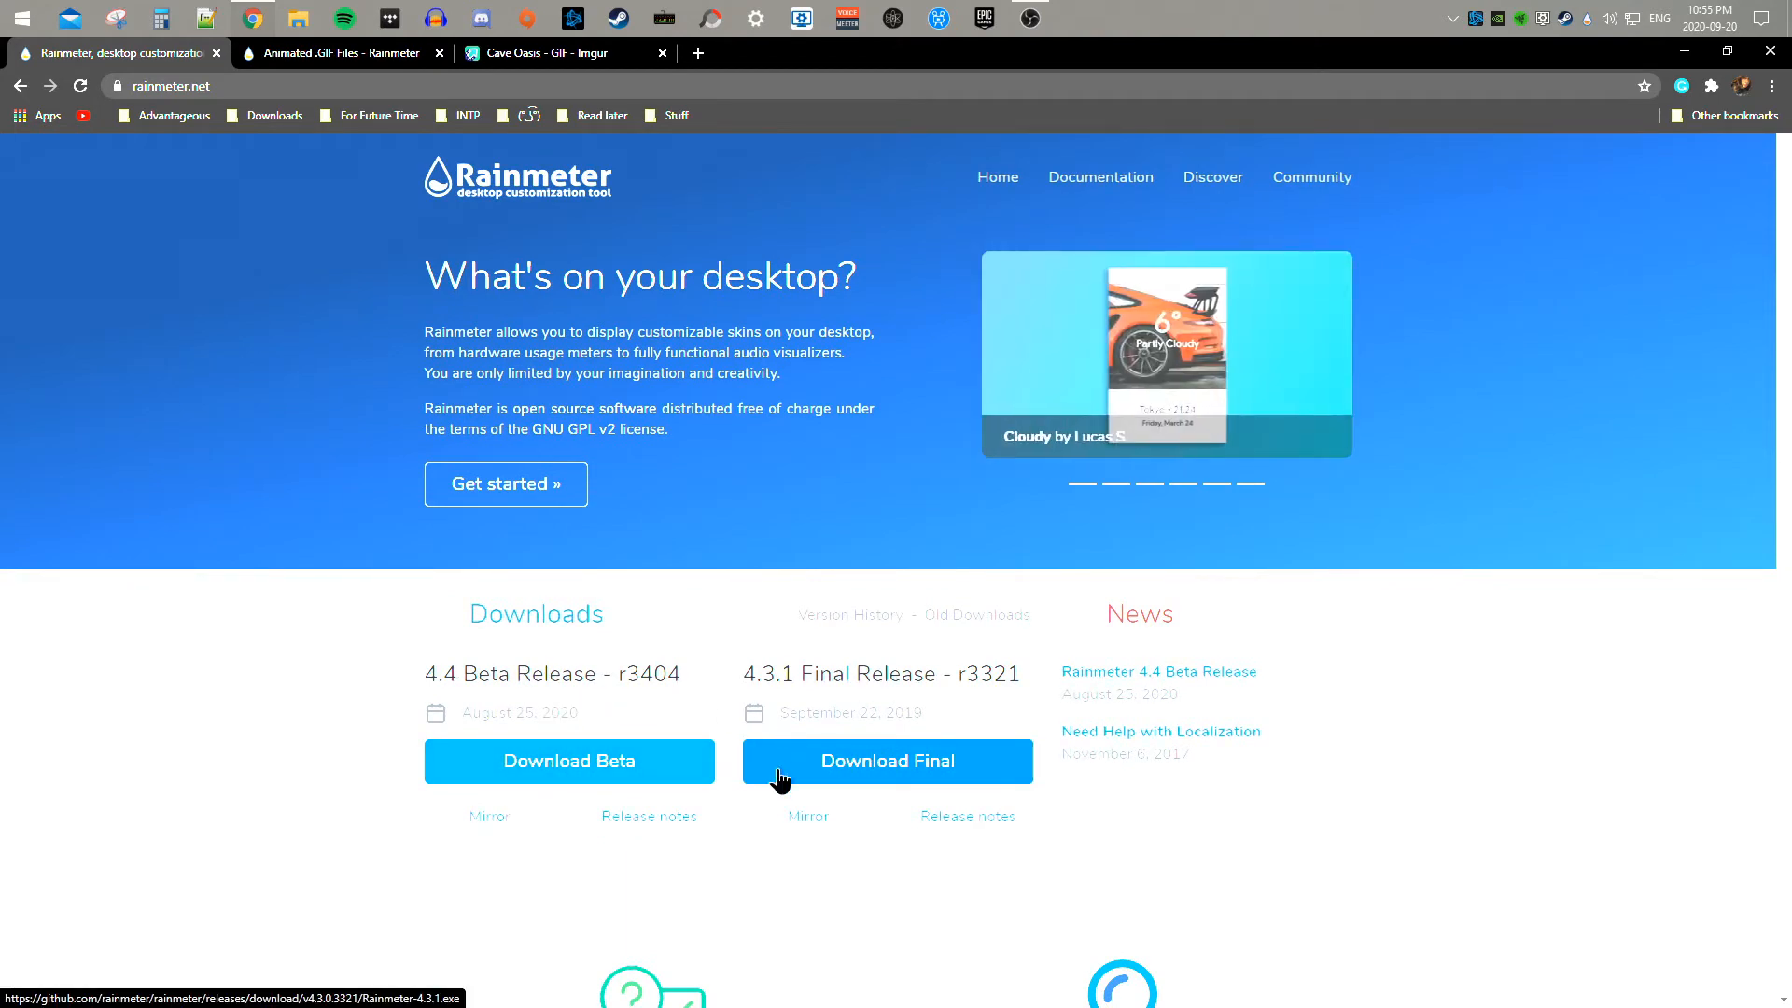
Step: Save Rainmeter-4.3.1.exe final release into Pictures, replacing the existing installer
left_click(841, 760)
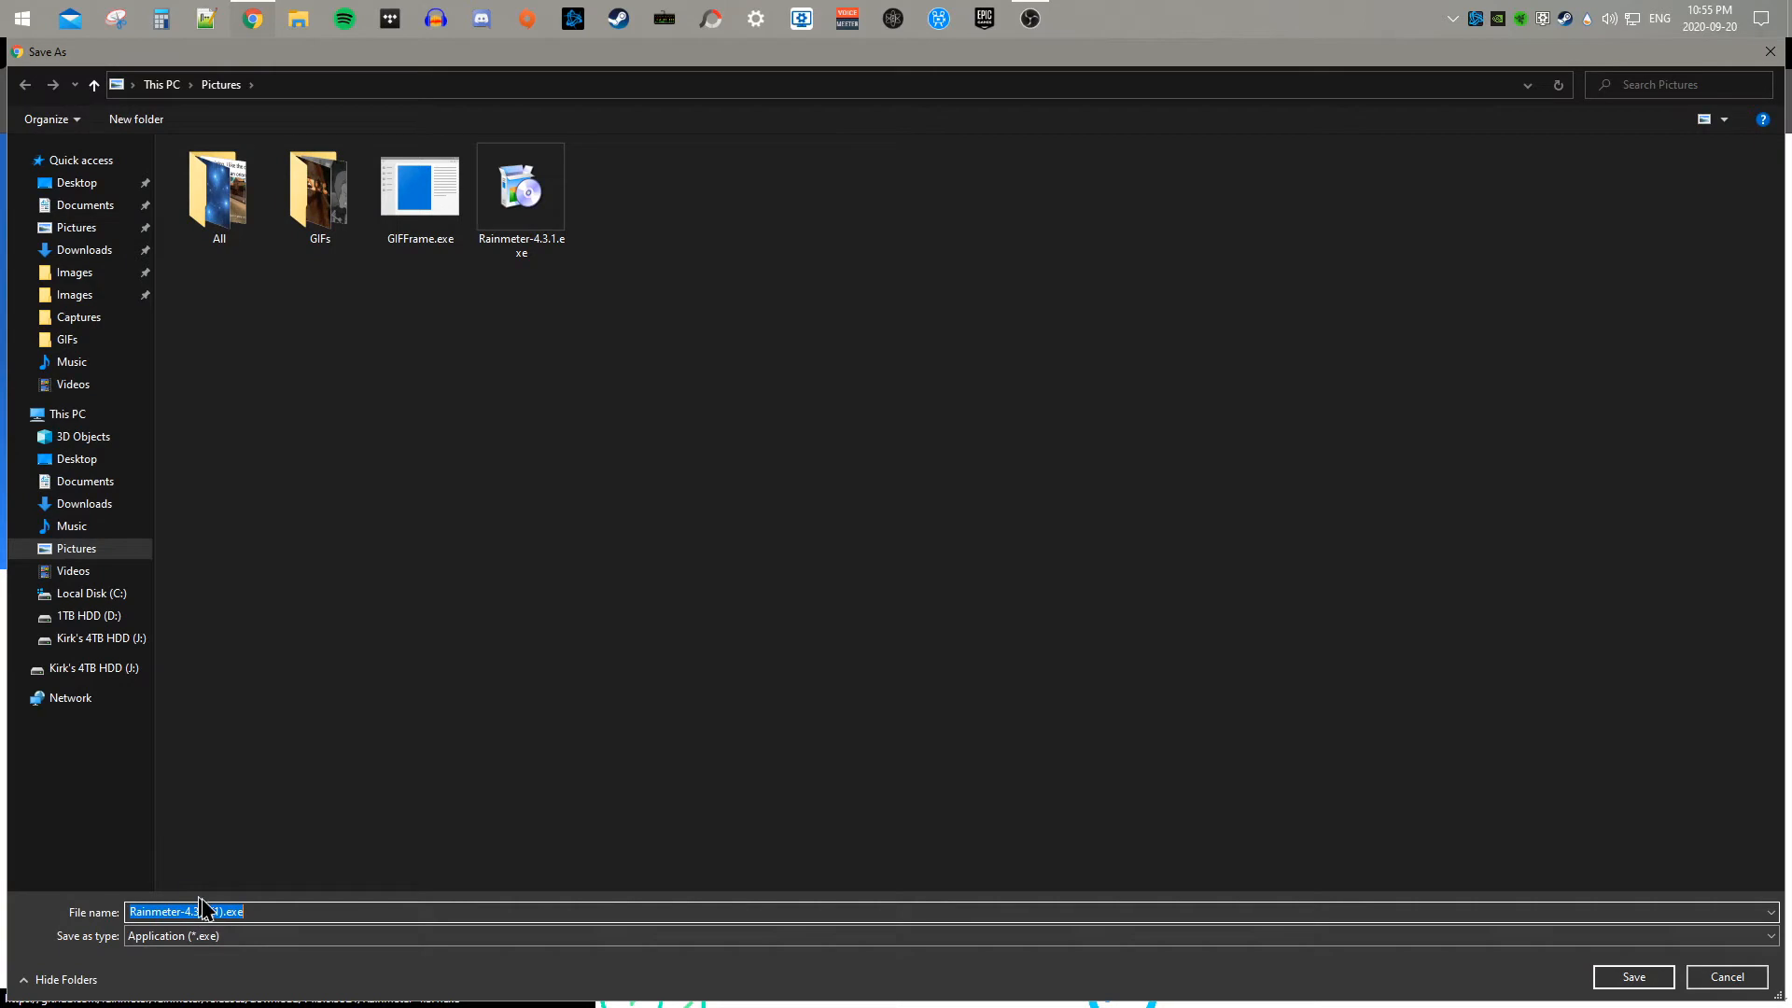
left_click(522, 202)
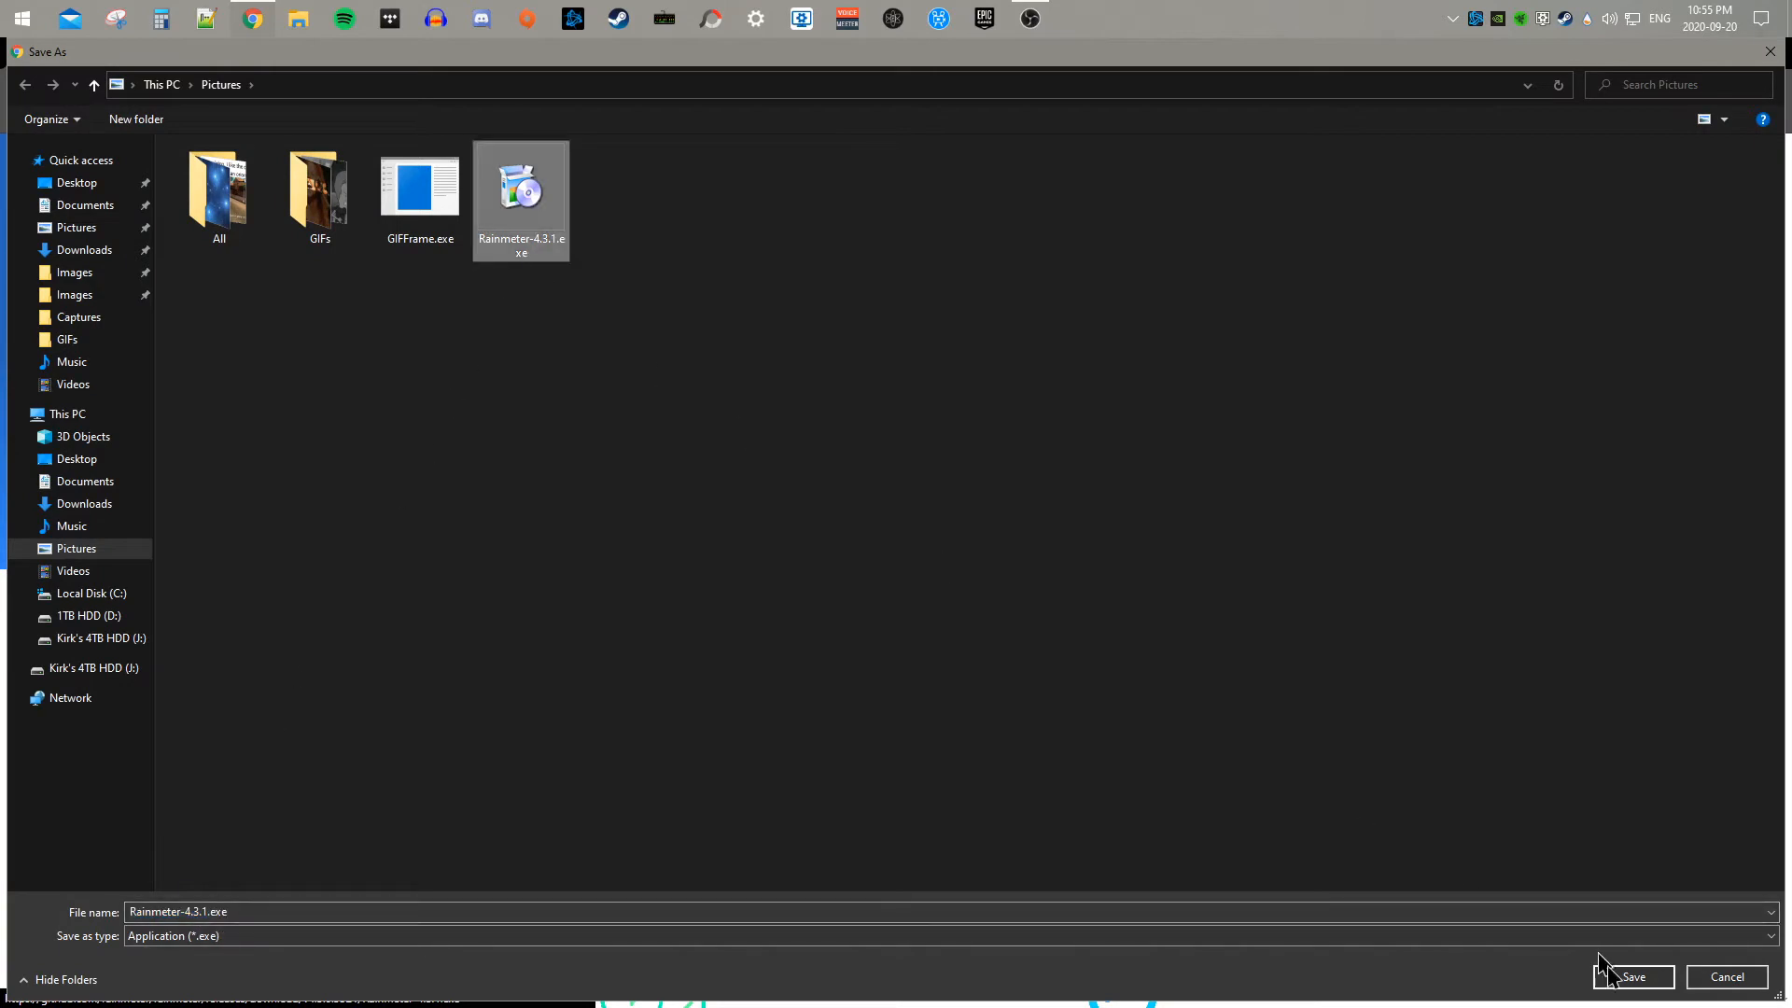
left_click(1633, 978)
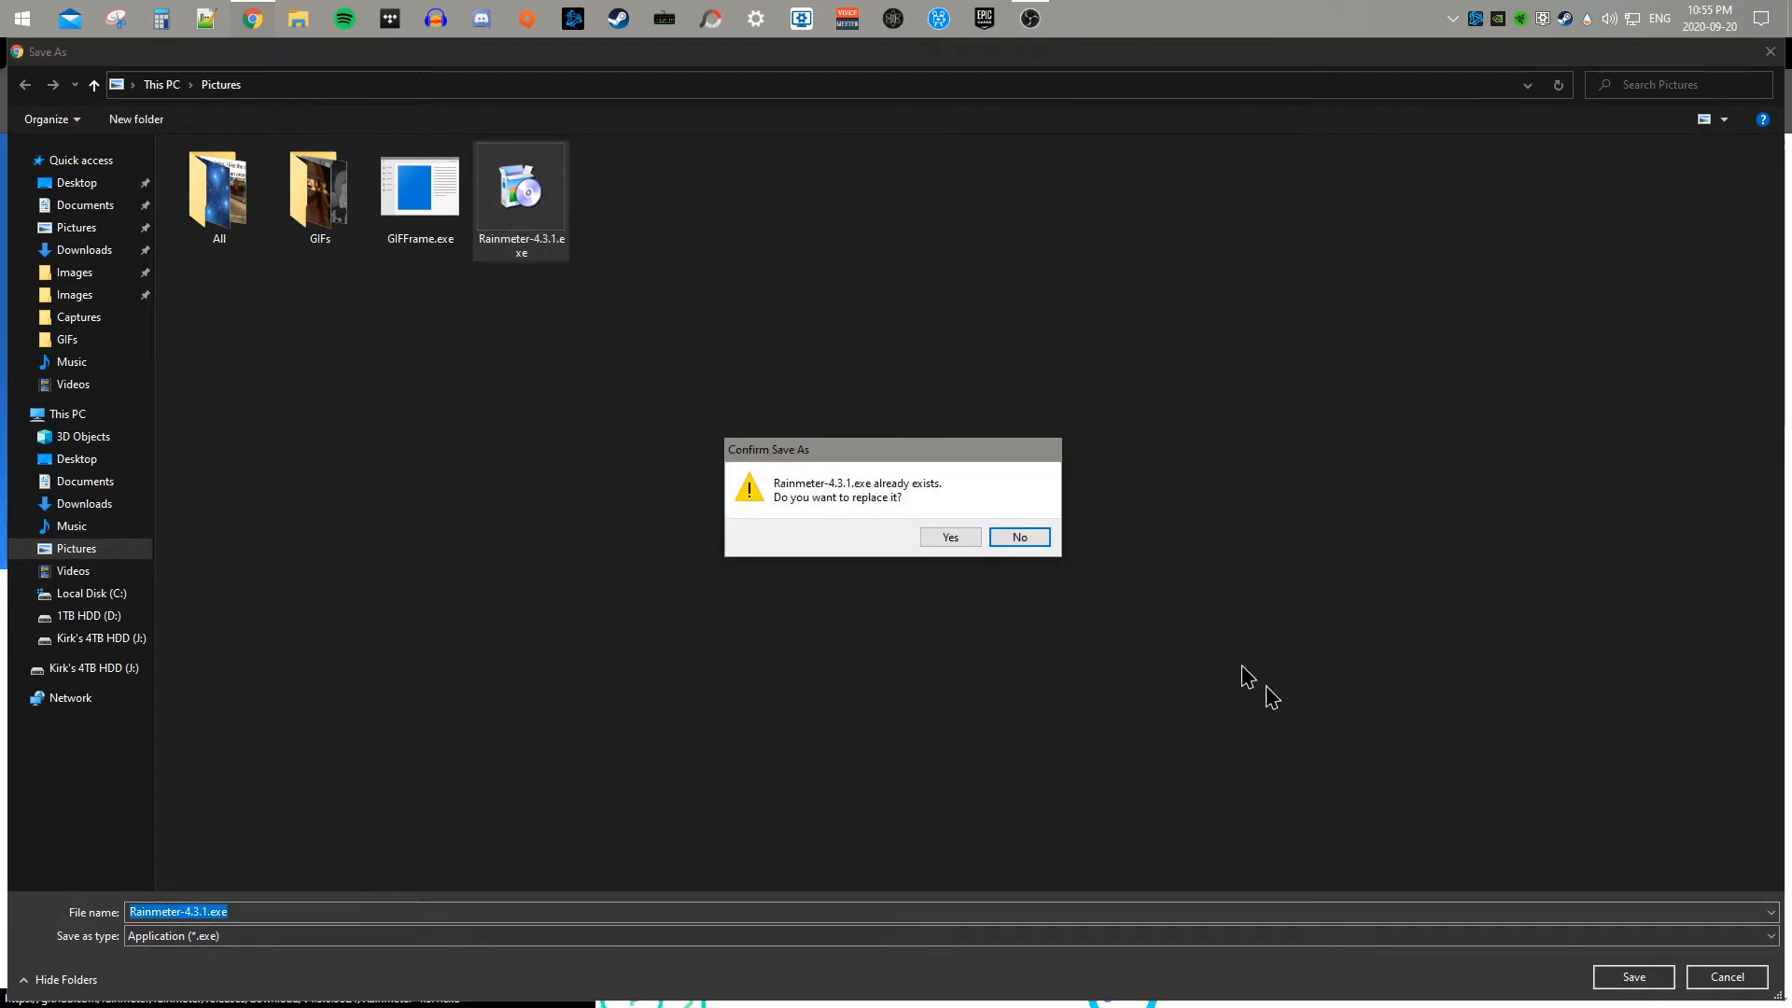
left_click(949, 538)
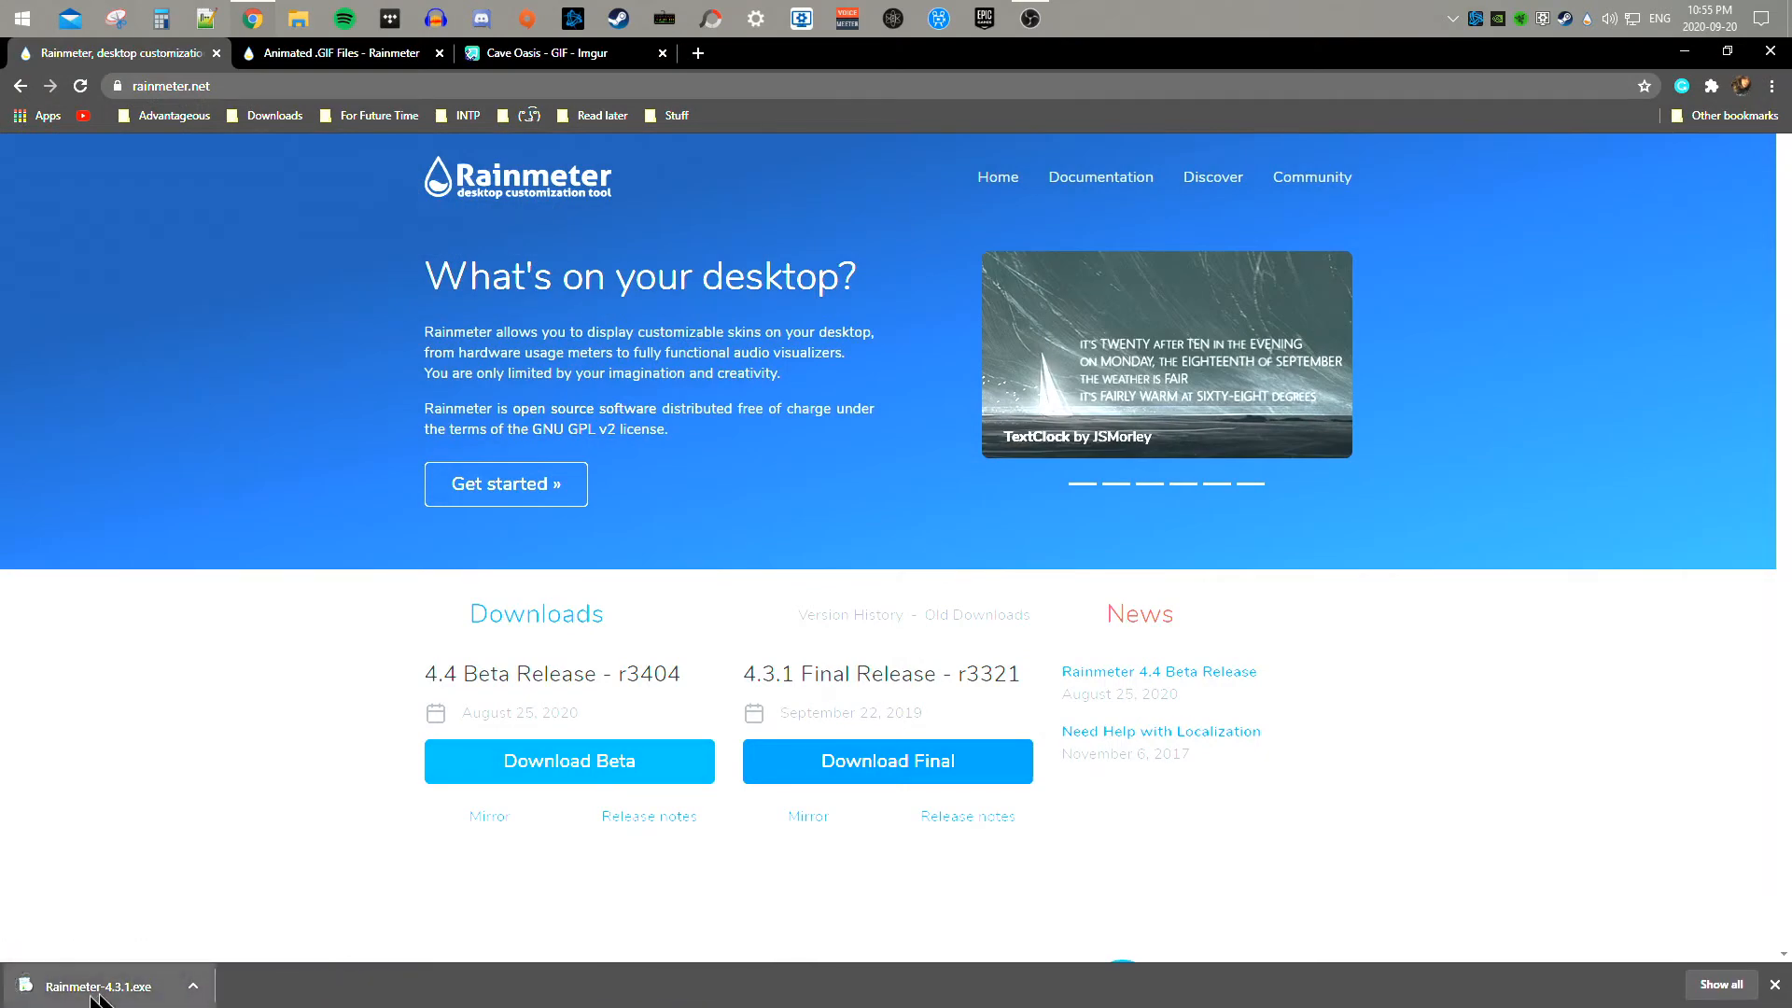
Step: Save the guide's ExampleAnimatedGif.rmskin into Pictures, replacing the existing skin file
left_click(312, 54)
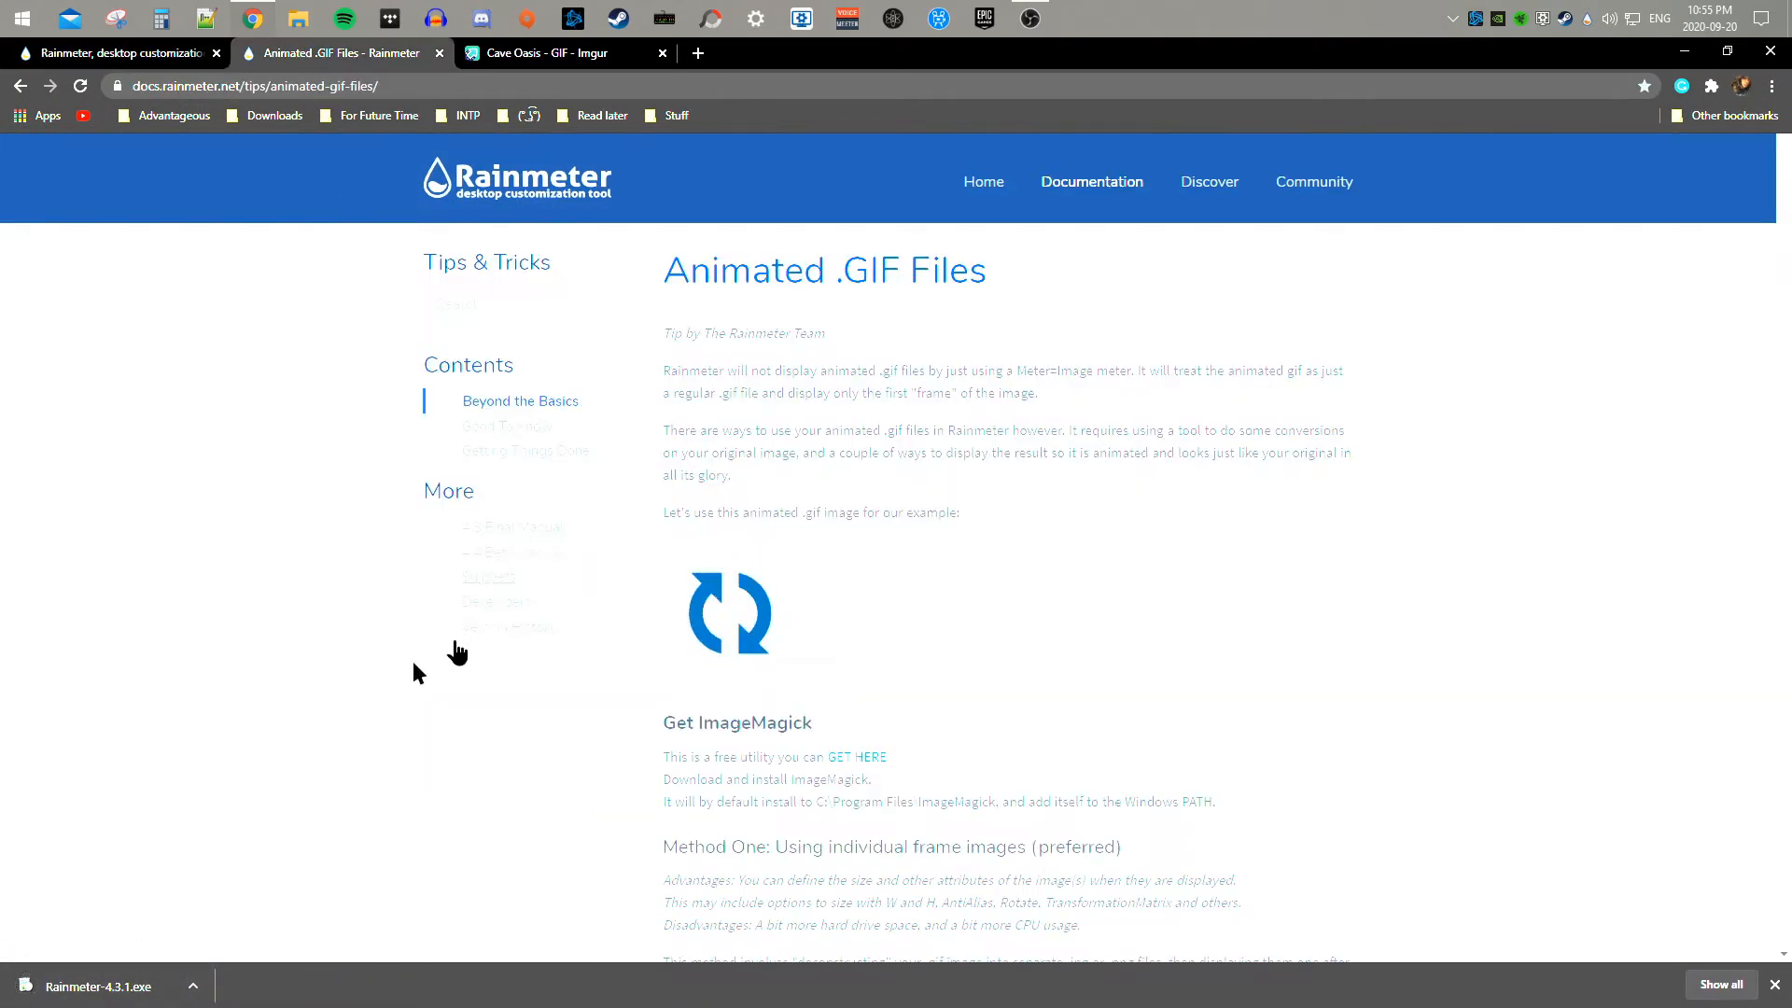
scroll(568, 543, "down", 2)
scroll(590, 547, "down", 1)
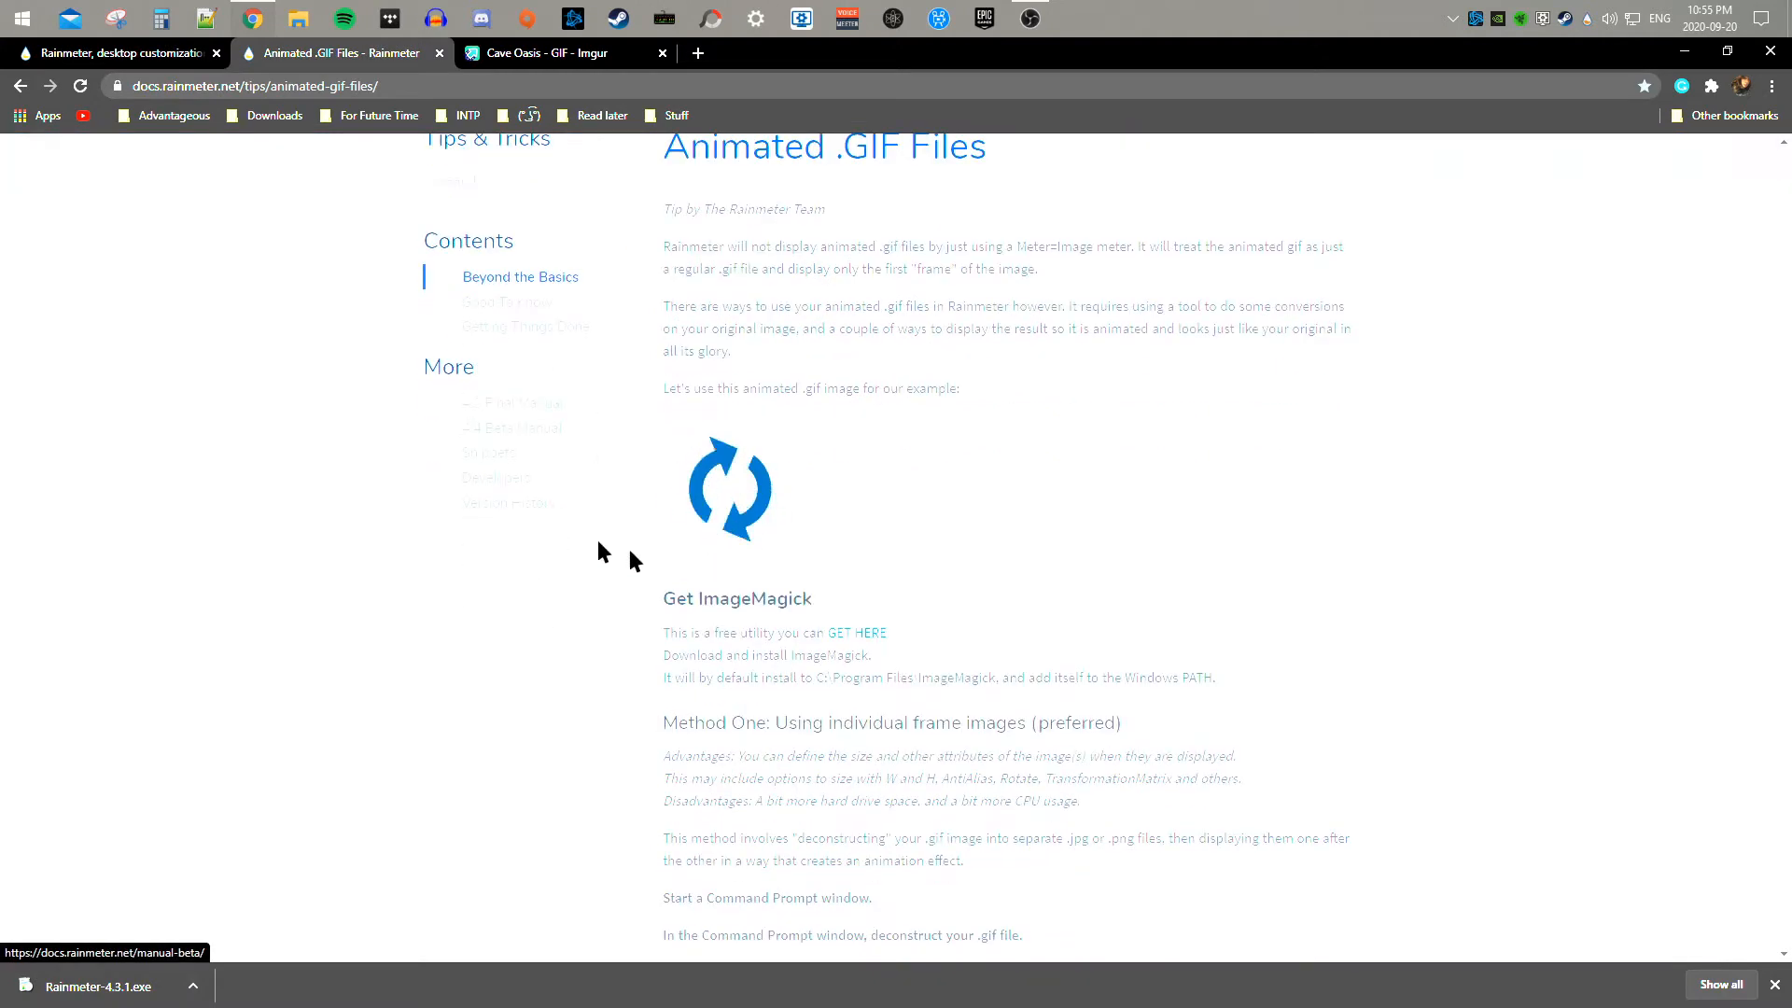
scroll(757, 354, "up", 2)
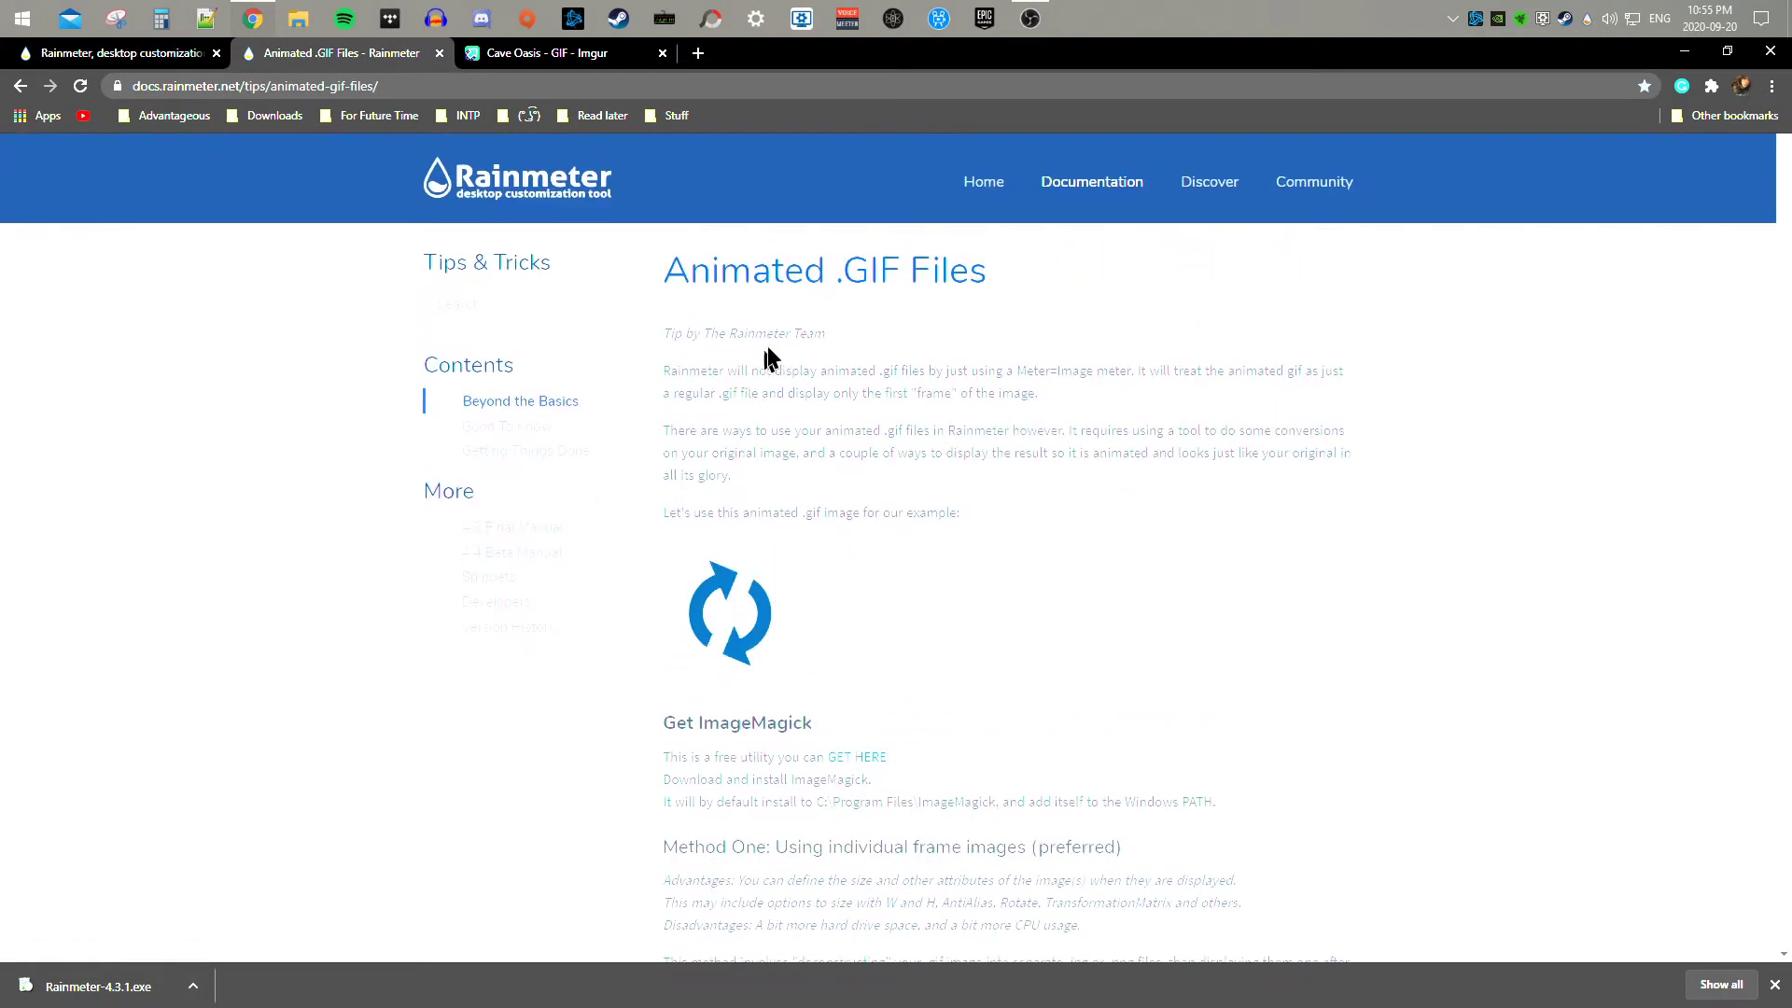
middle_click(864, 469)
left_click(830, 533)
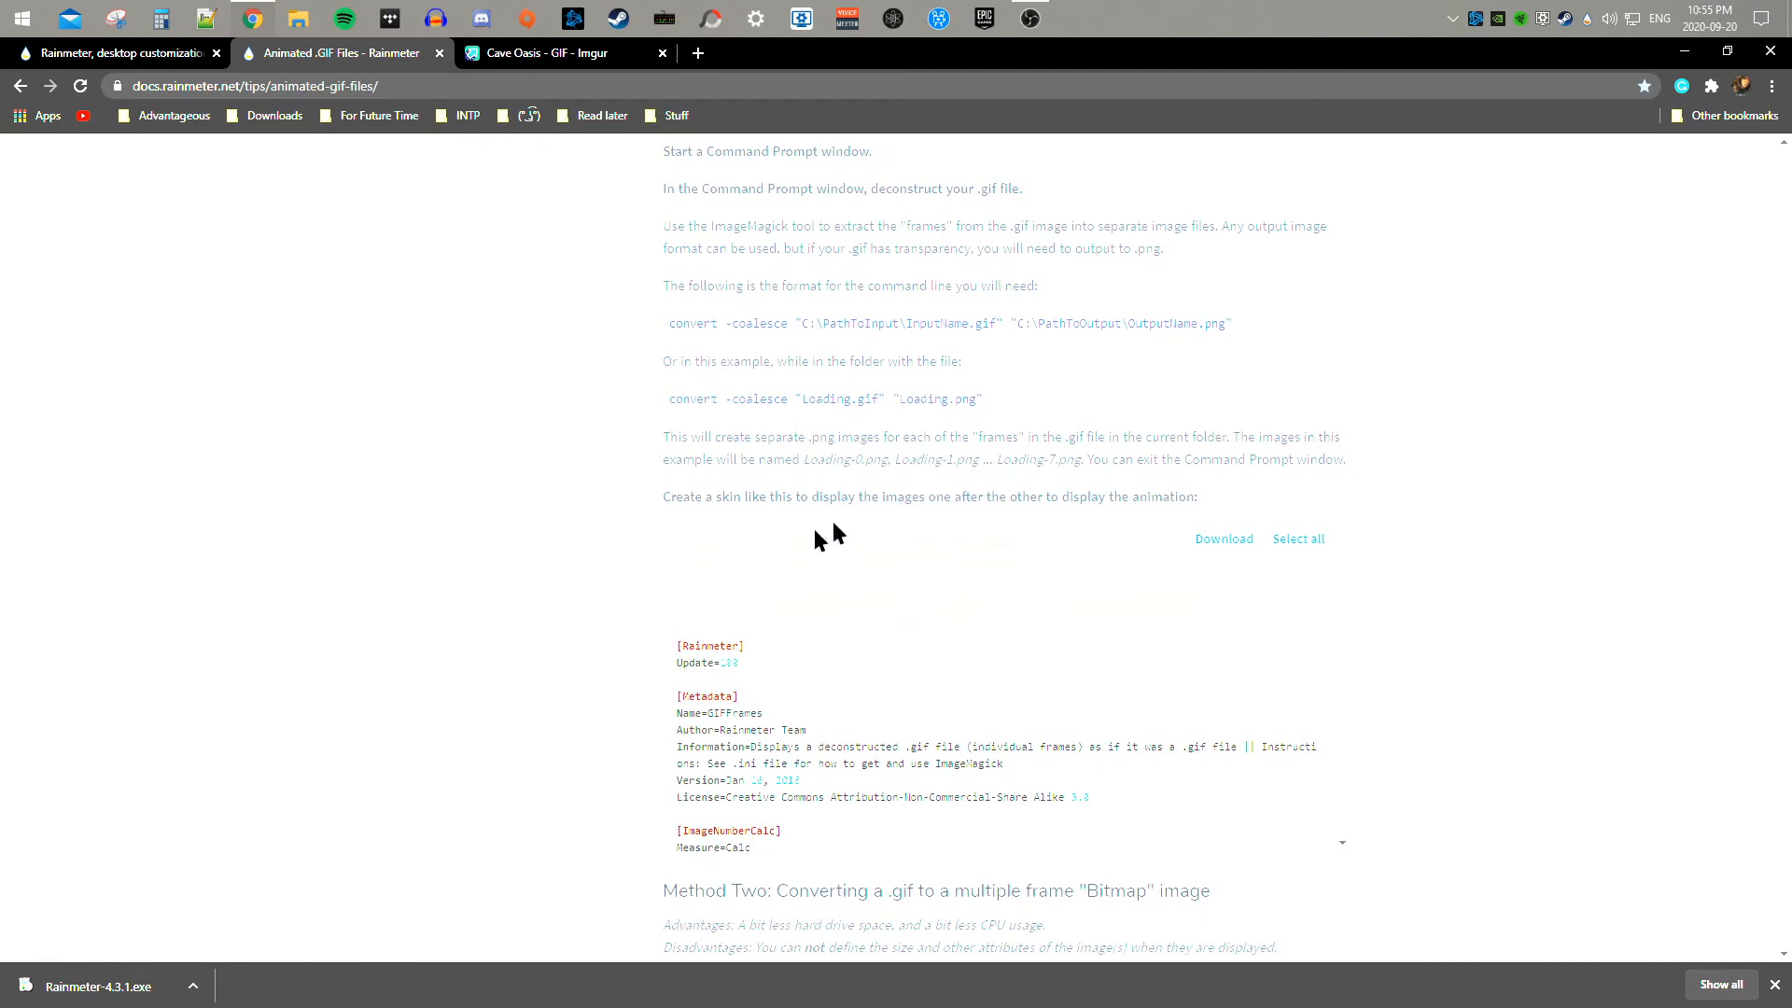
left_click(1228, 546)
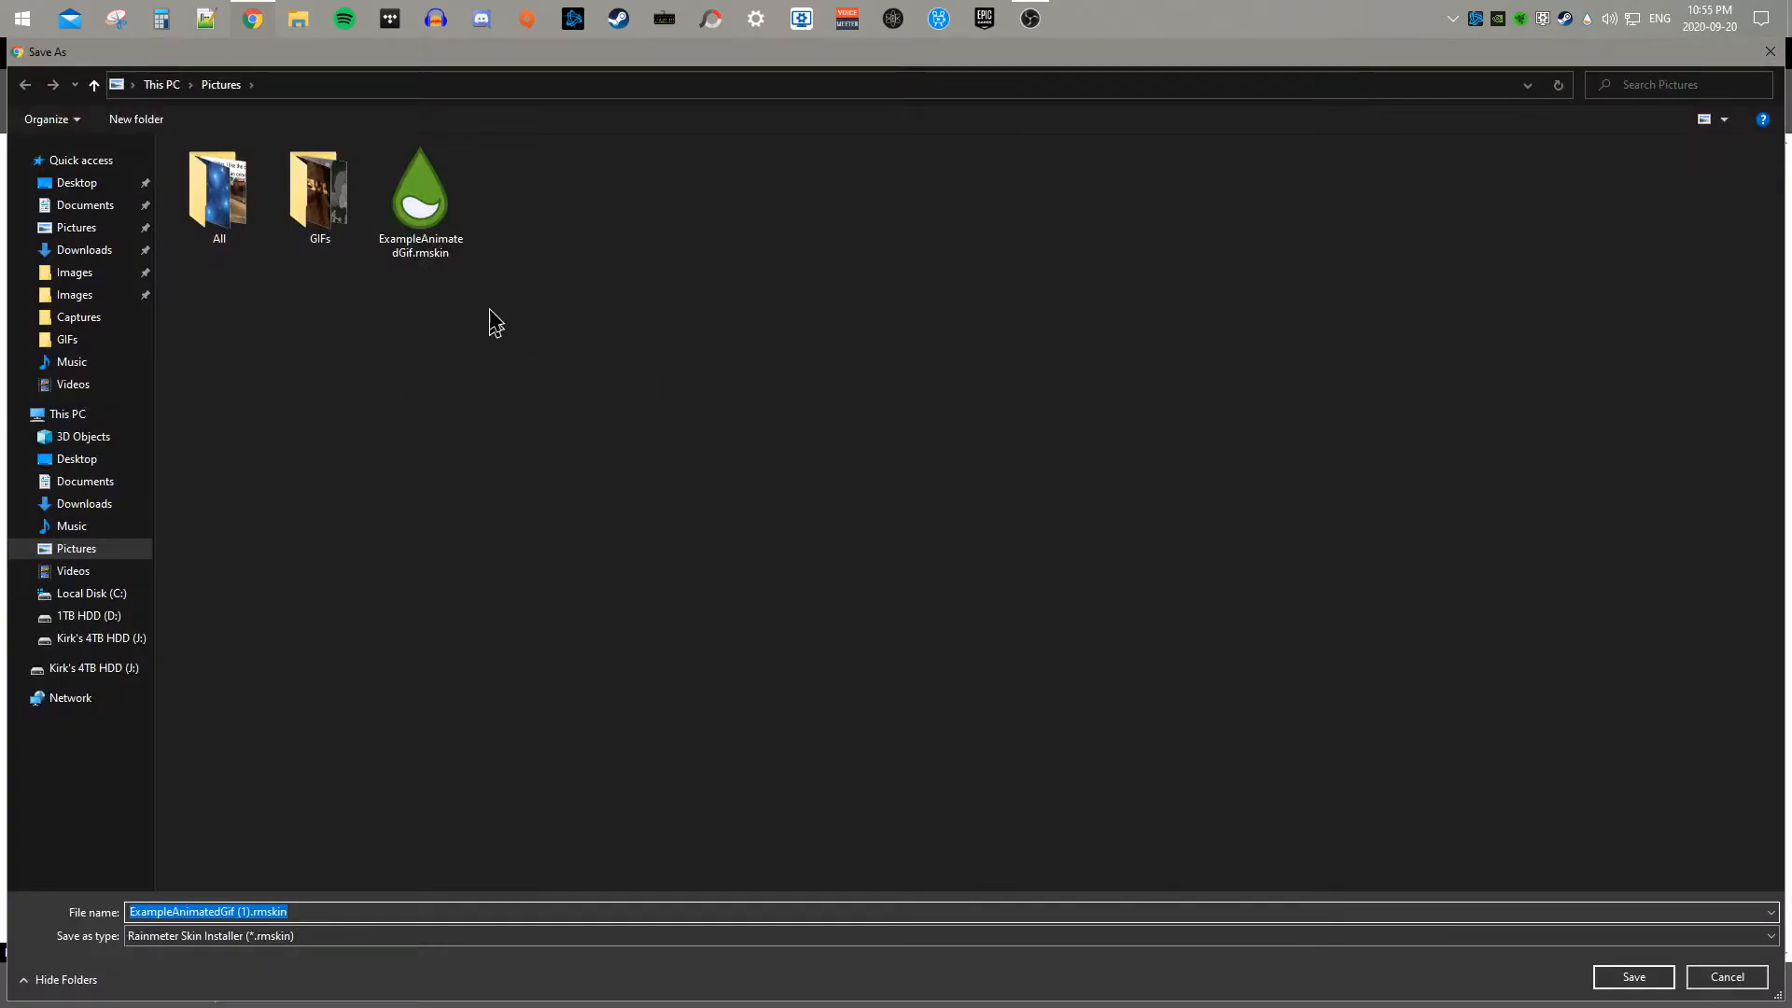
left_click(421, 203)
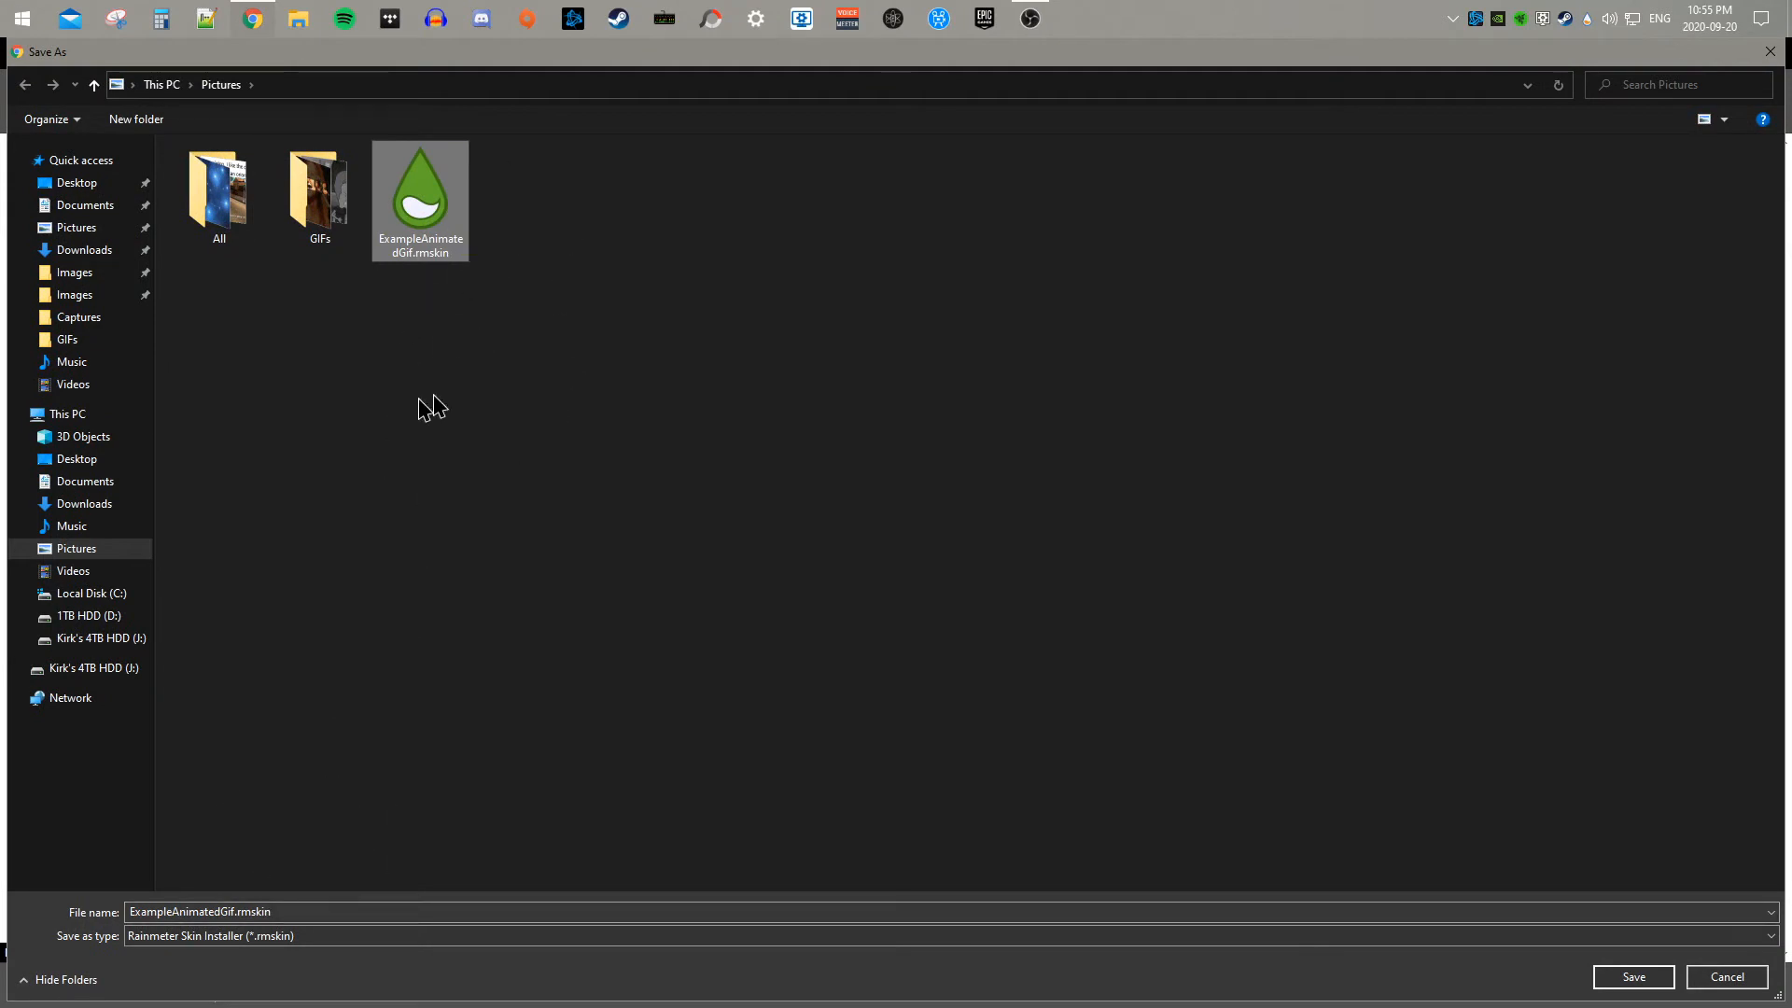
left_click(1629, 980)
left_click(951, 538)
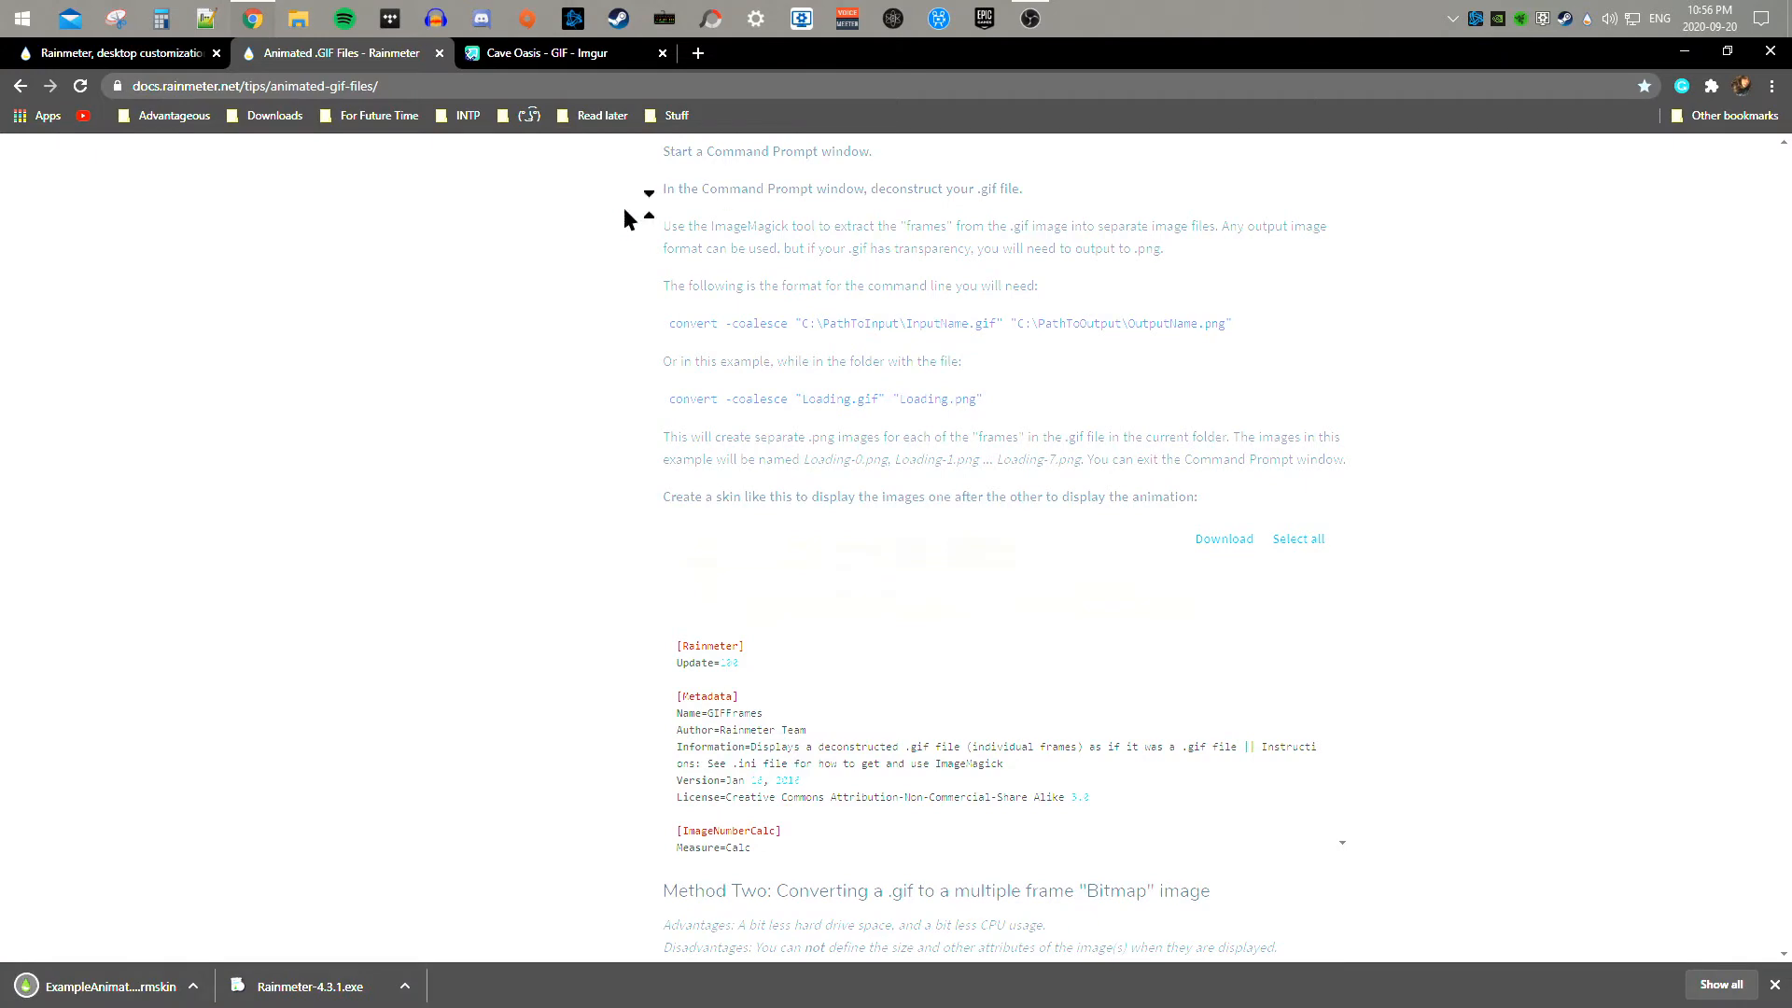
scroll(432, 483, "down", 3)
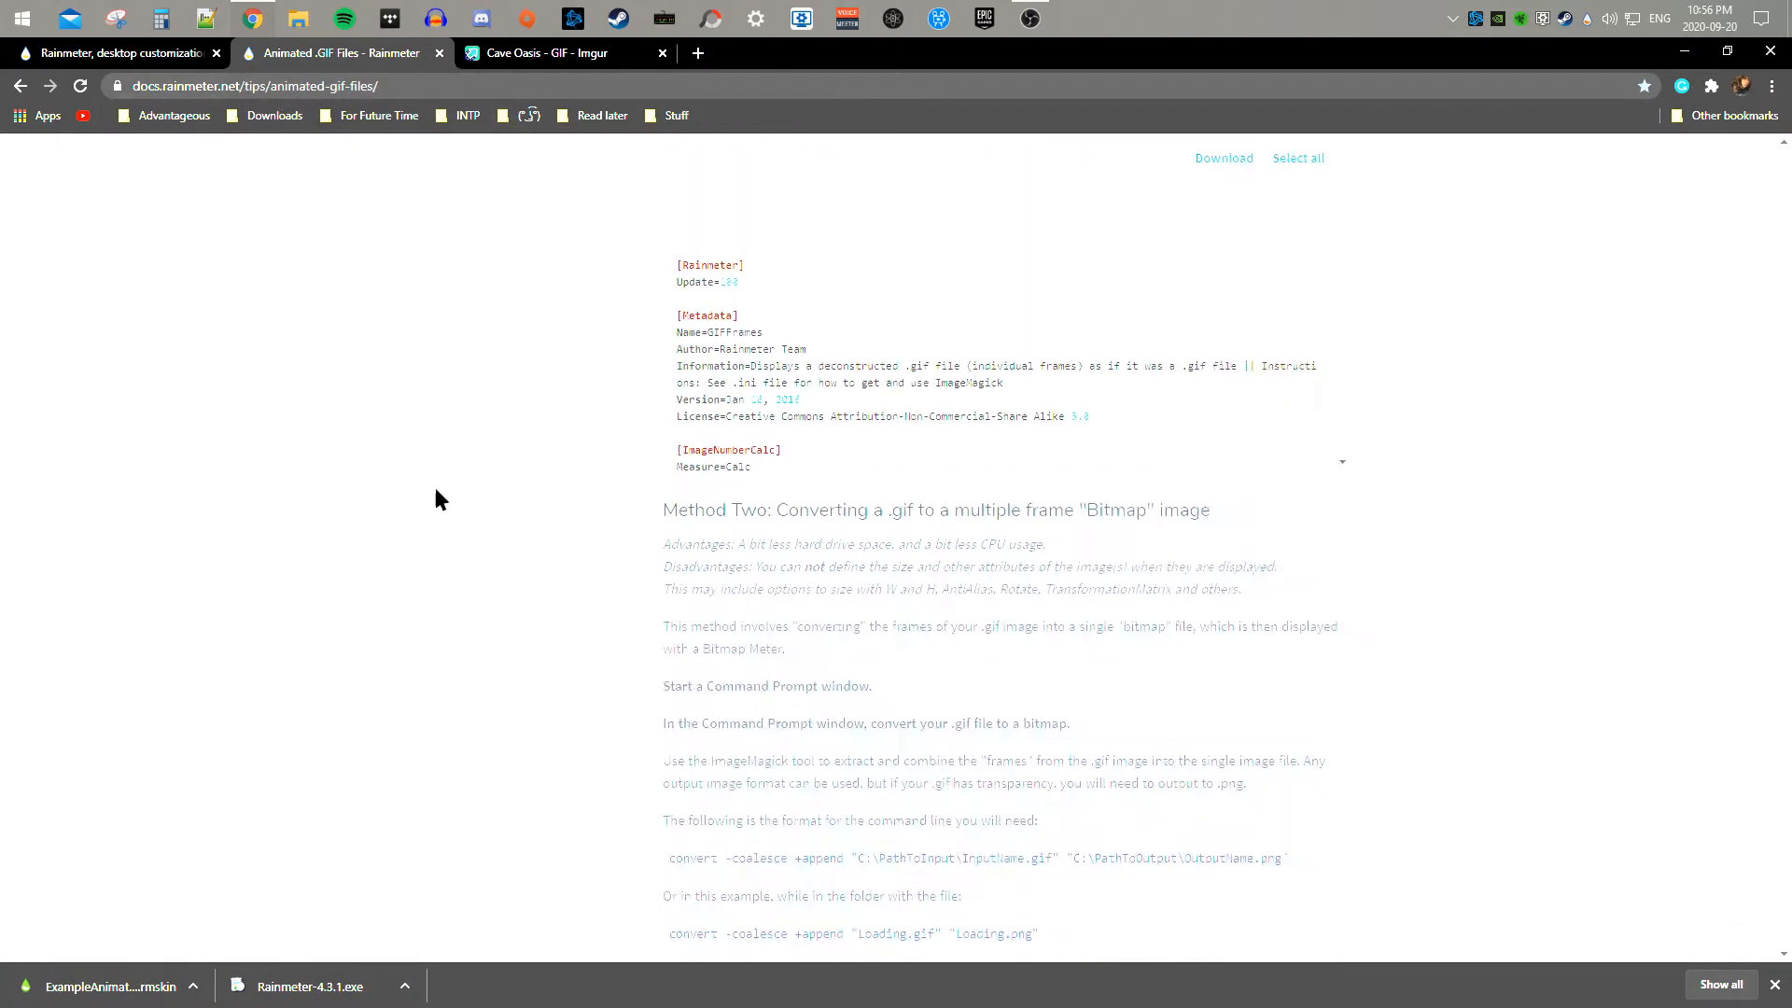
scroll(432, 483, "down", 5)
scroll(439, 482, "down", 2)
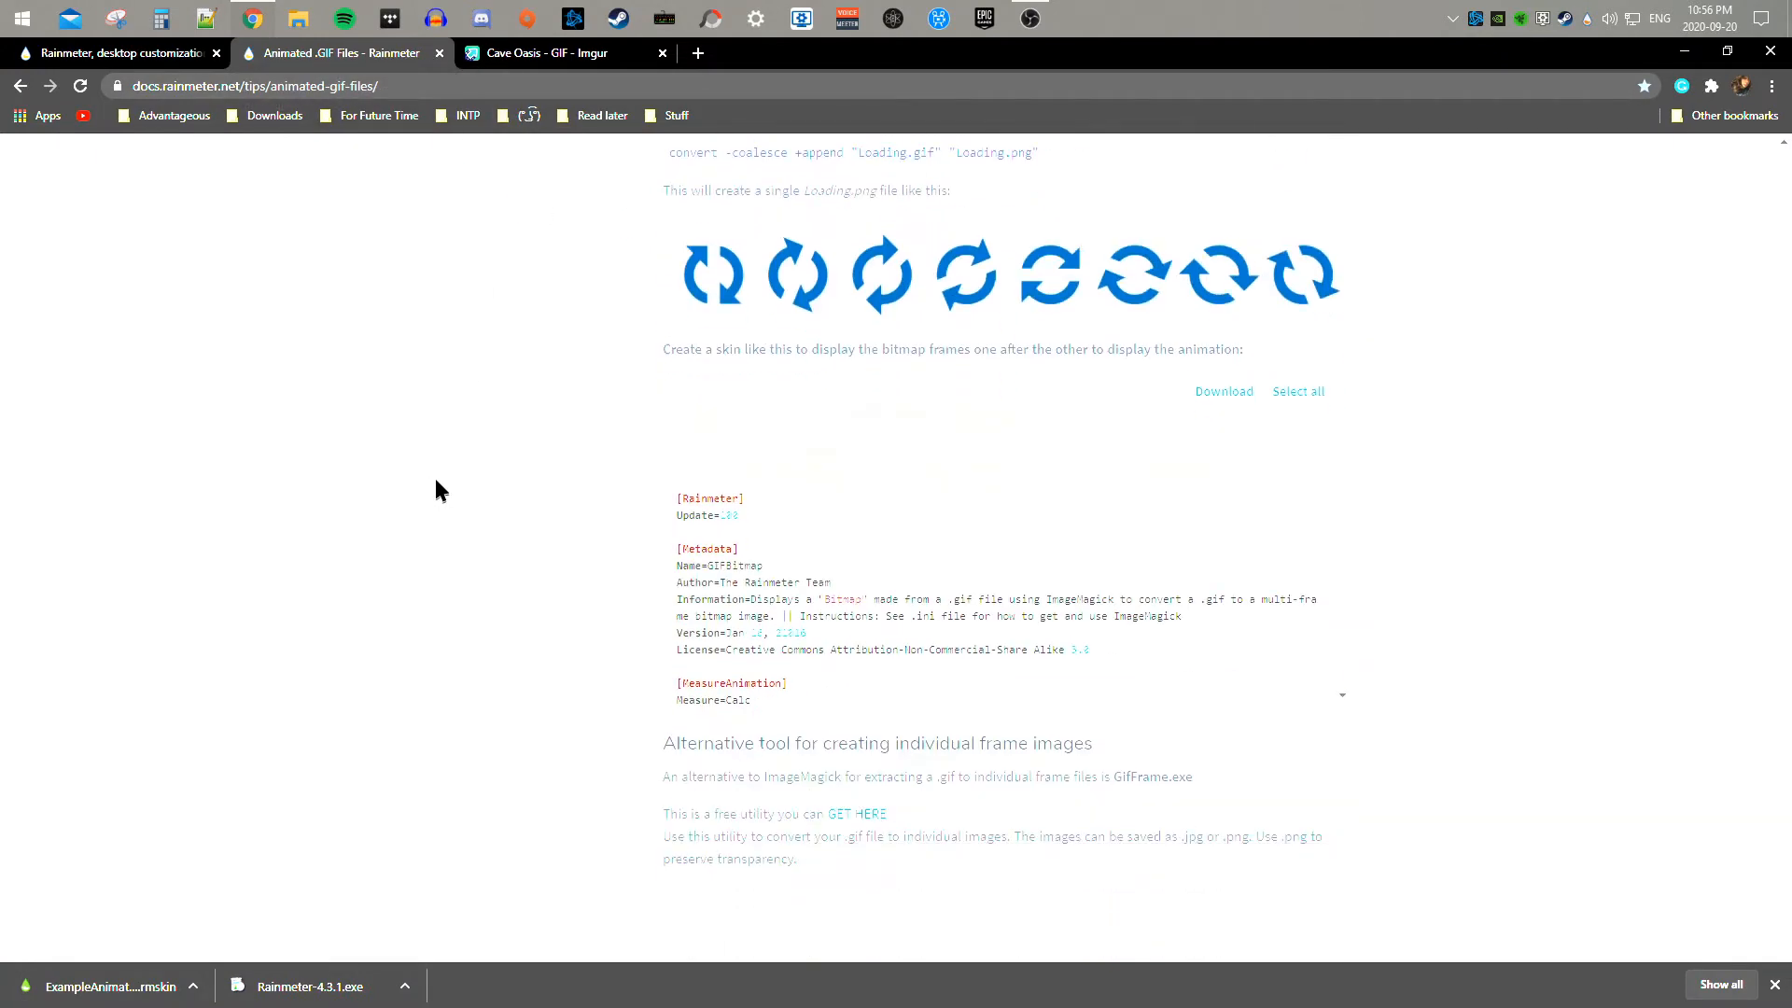
Step: Save GIFFrame.exe from Softpedia's US mirror into Pictures over the old copy, closing the Rainmeter tab
left_click(855, 817)
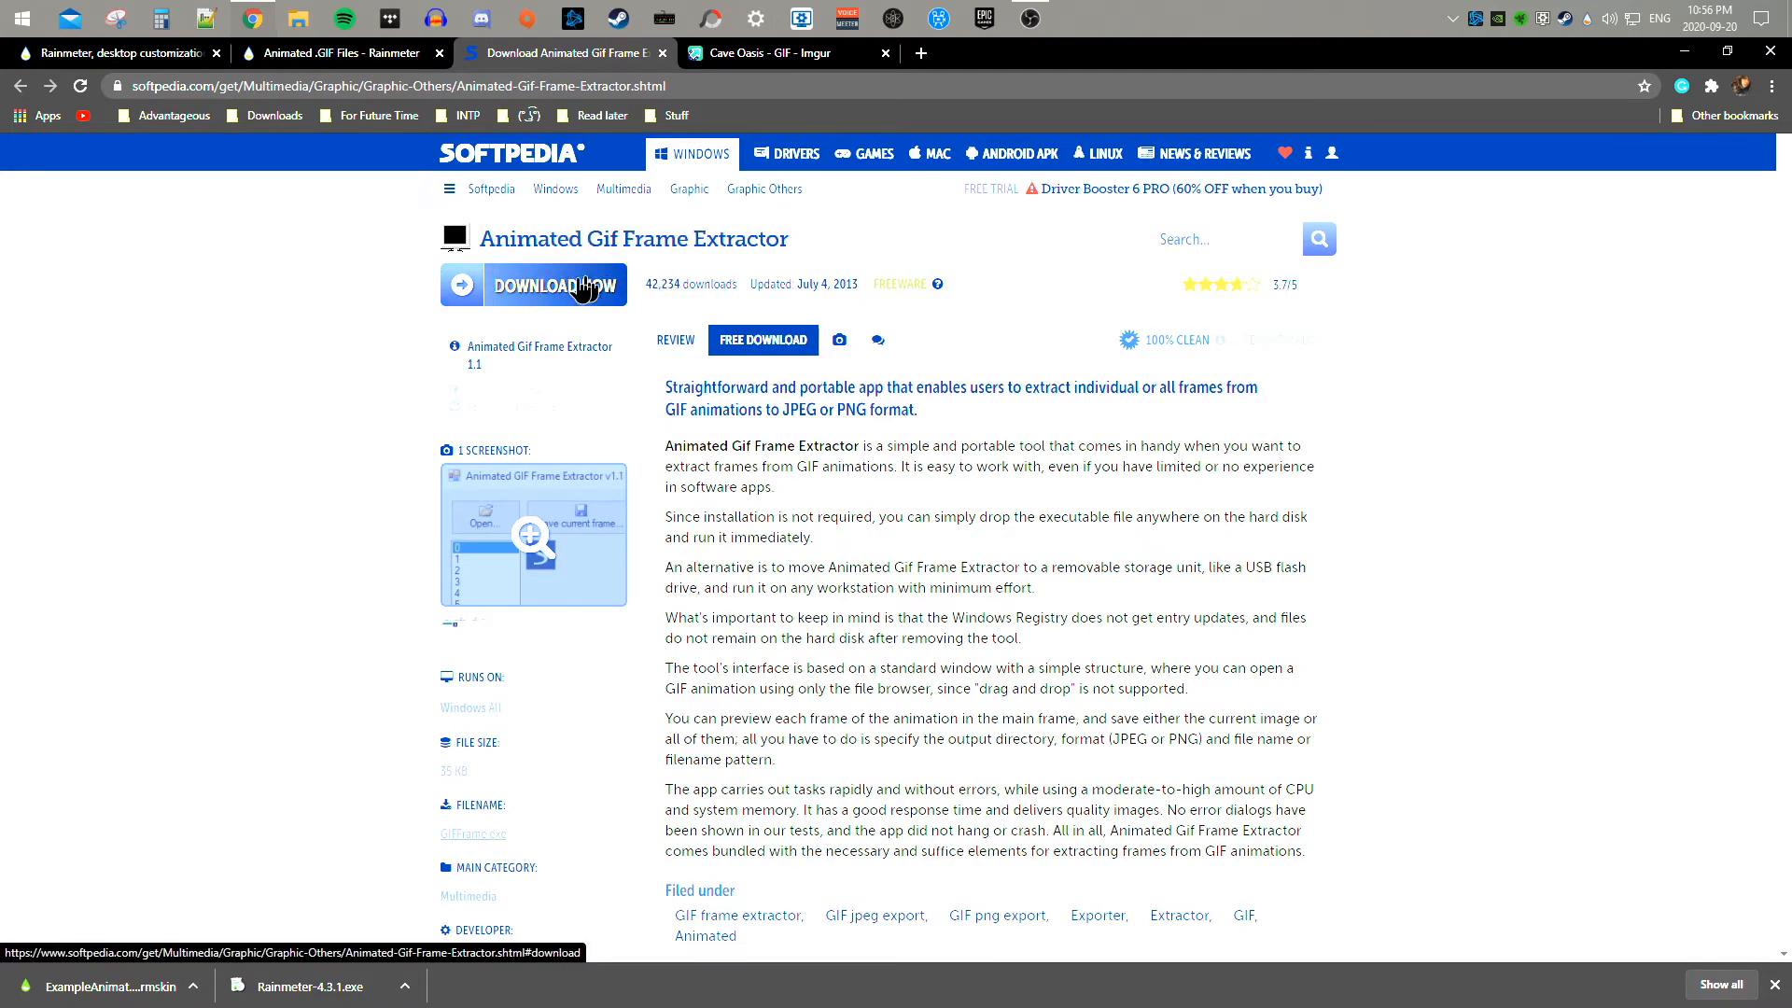
scroll(654, 421, "down", 5)
scroll(728, 646, "down", 3)
scroll(705, 674, "up", 2)
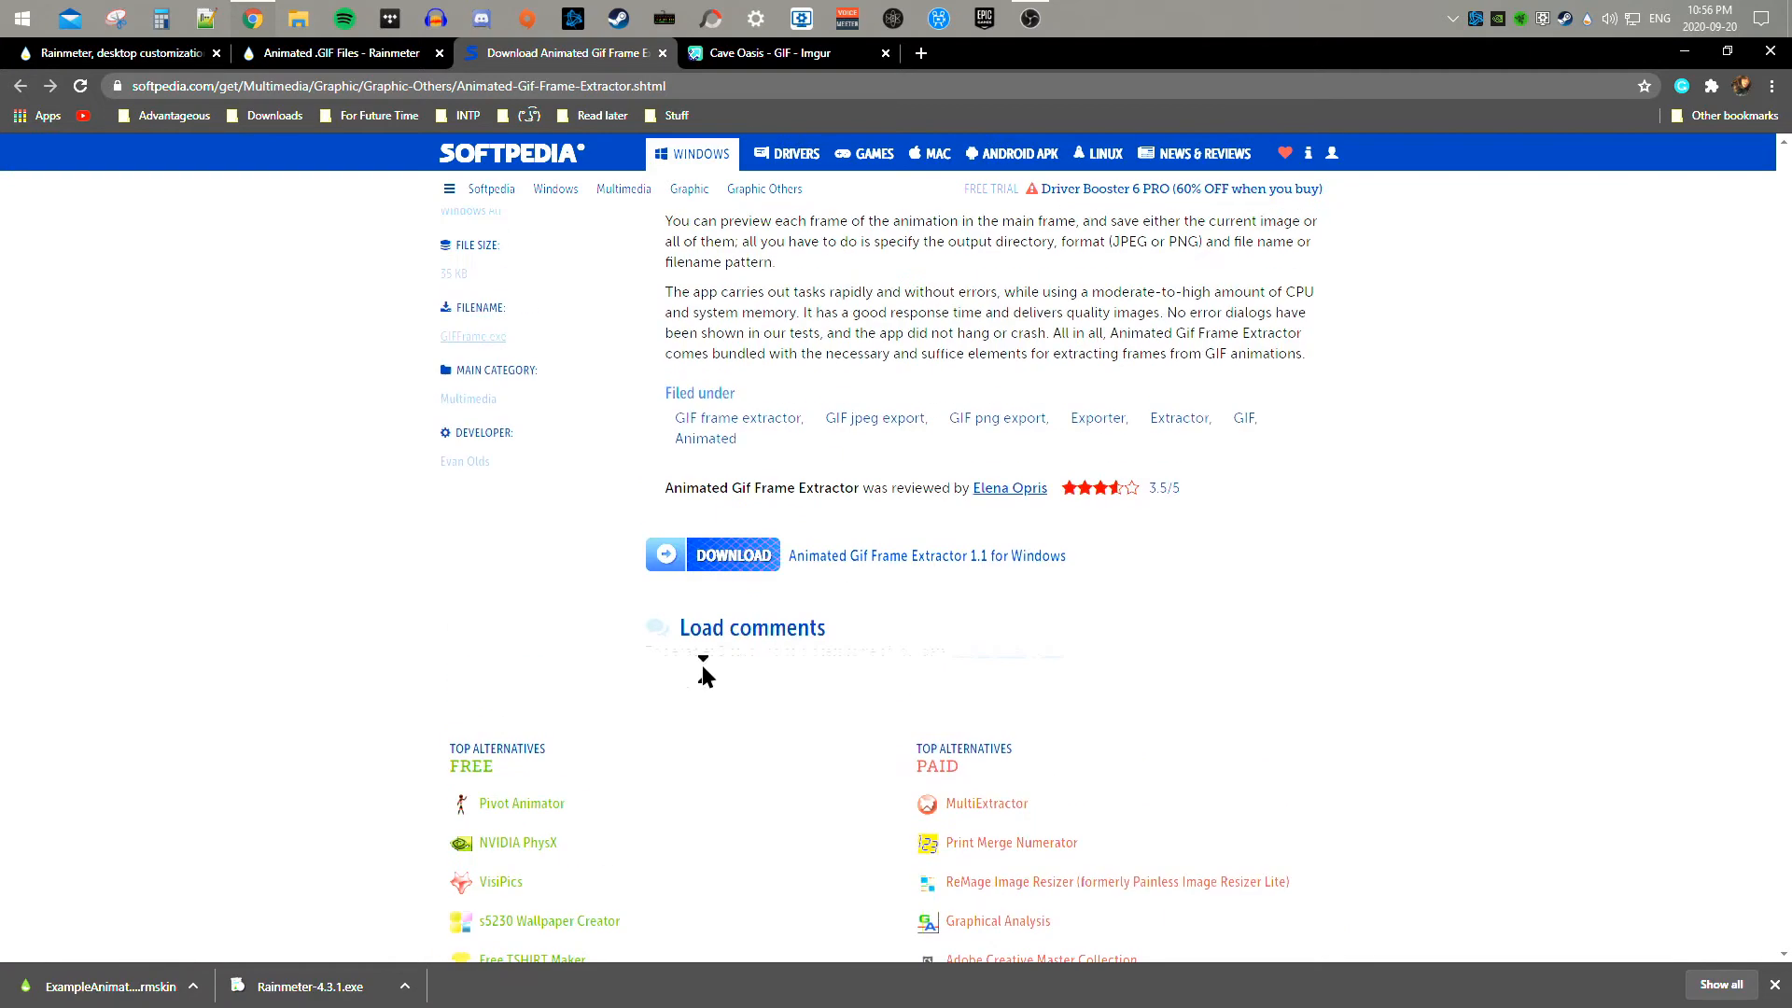
left_click(708, 555)
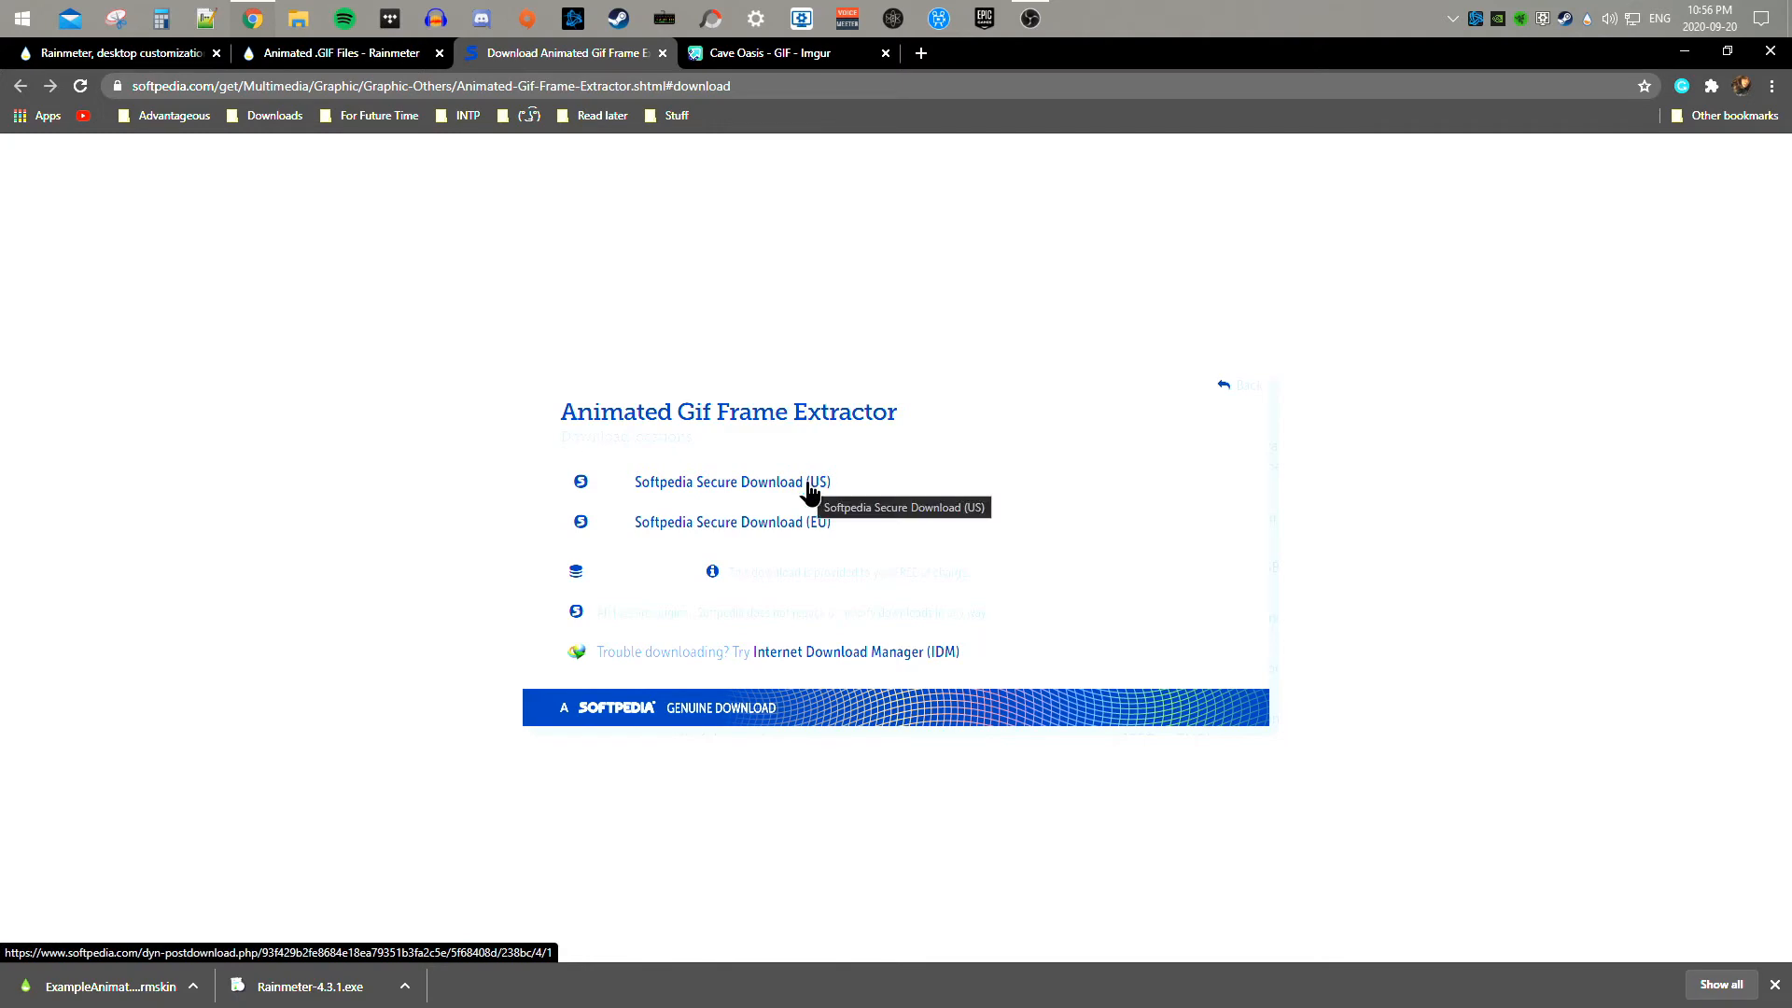
left_click(810, 484)
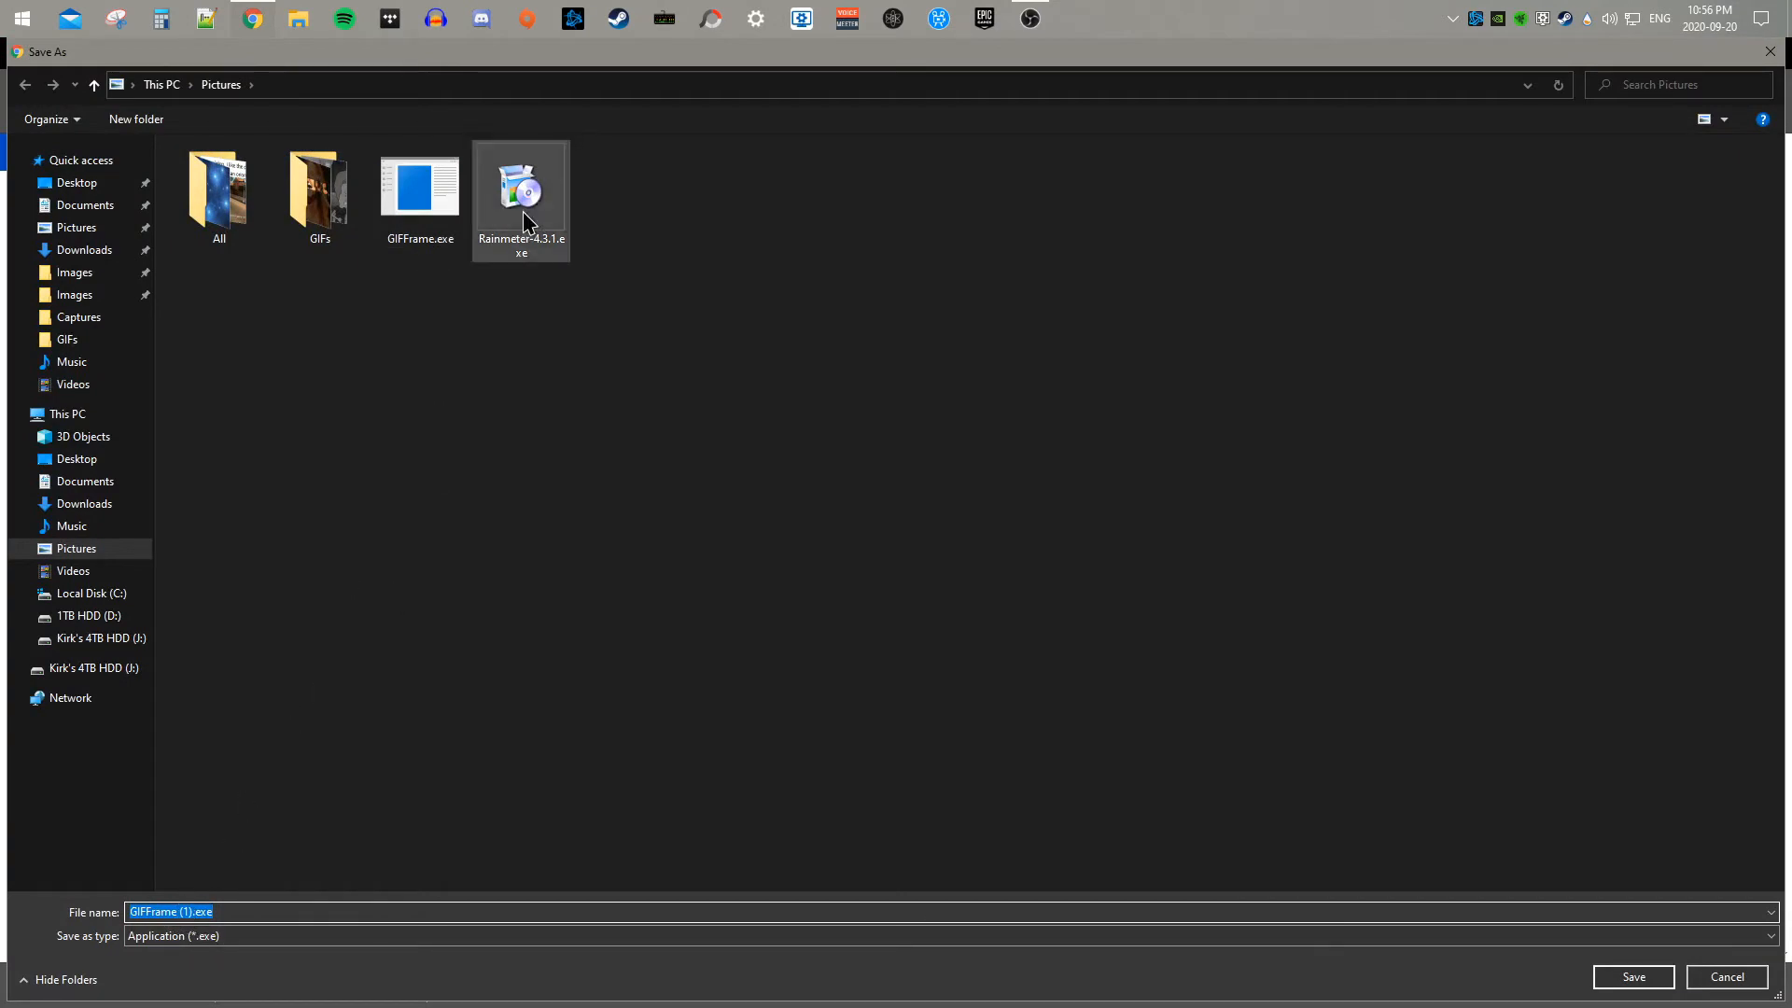
left_click(420, 196)
left_click(1634, 977)
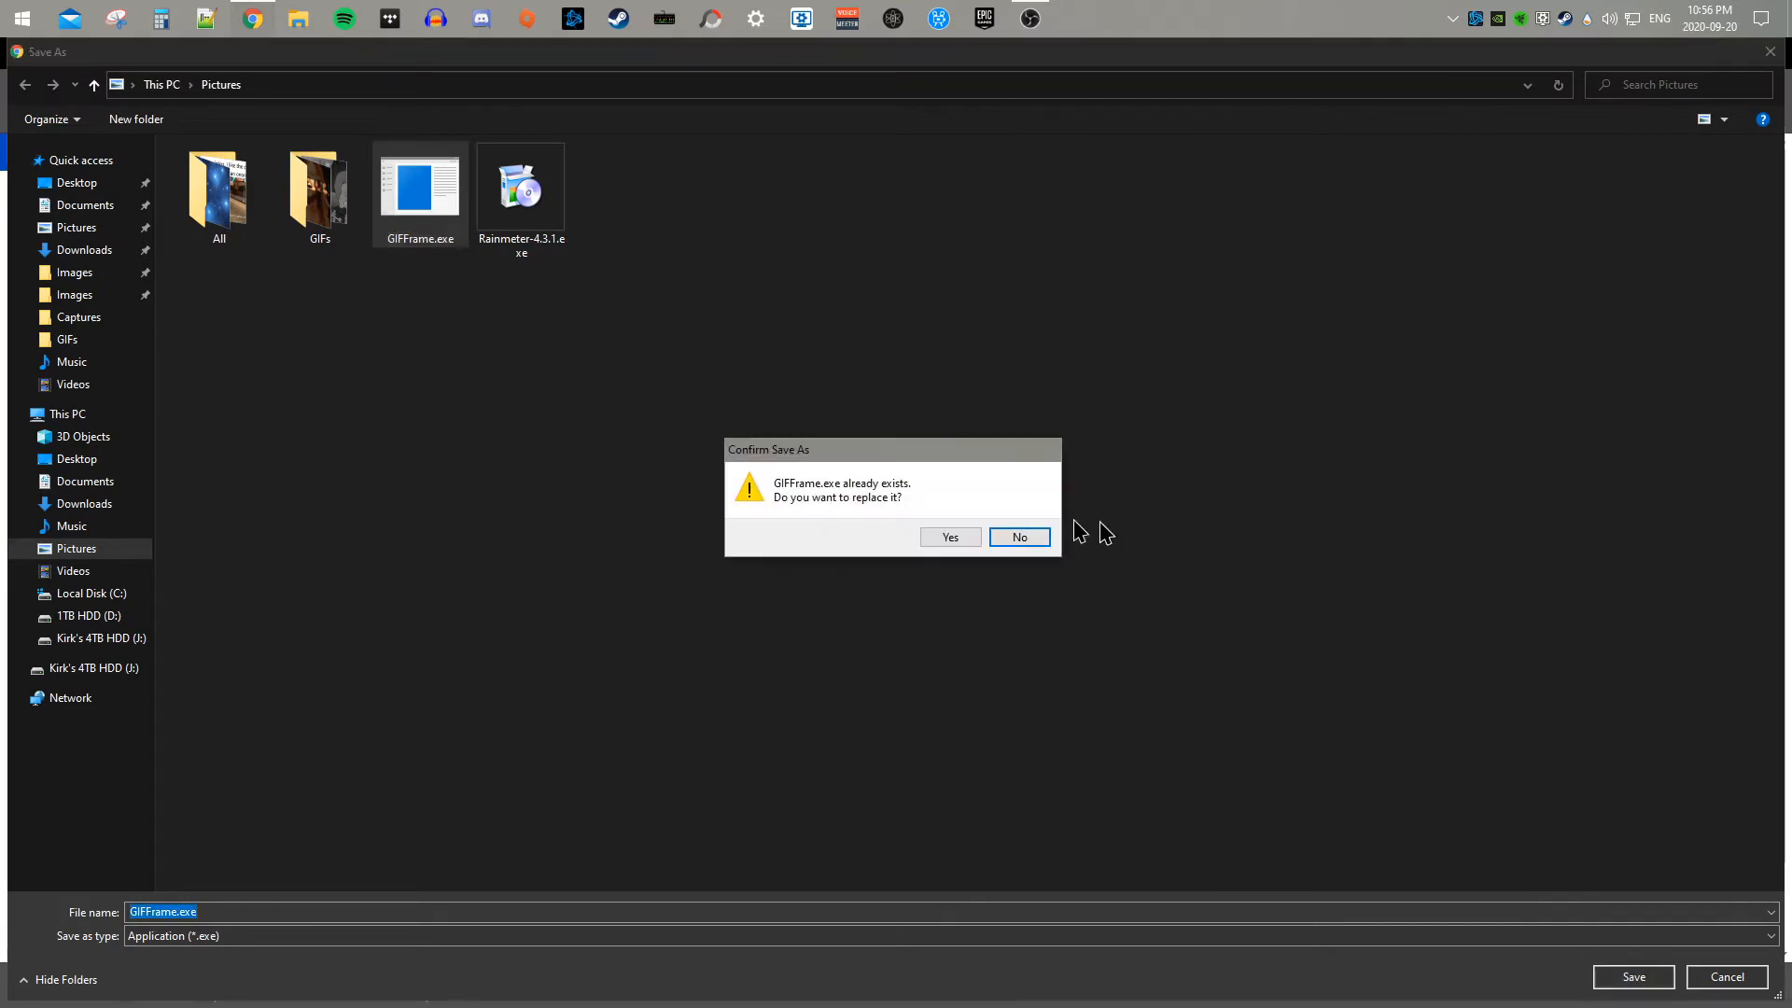
left_click(950, 539)
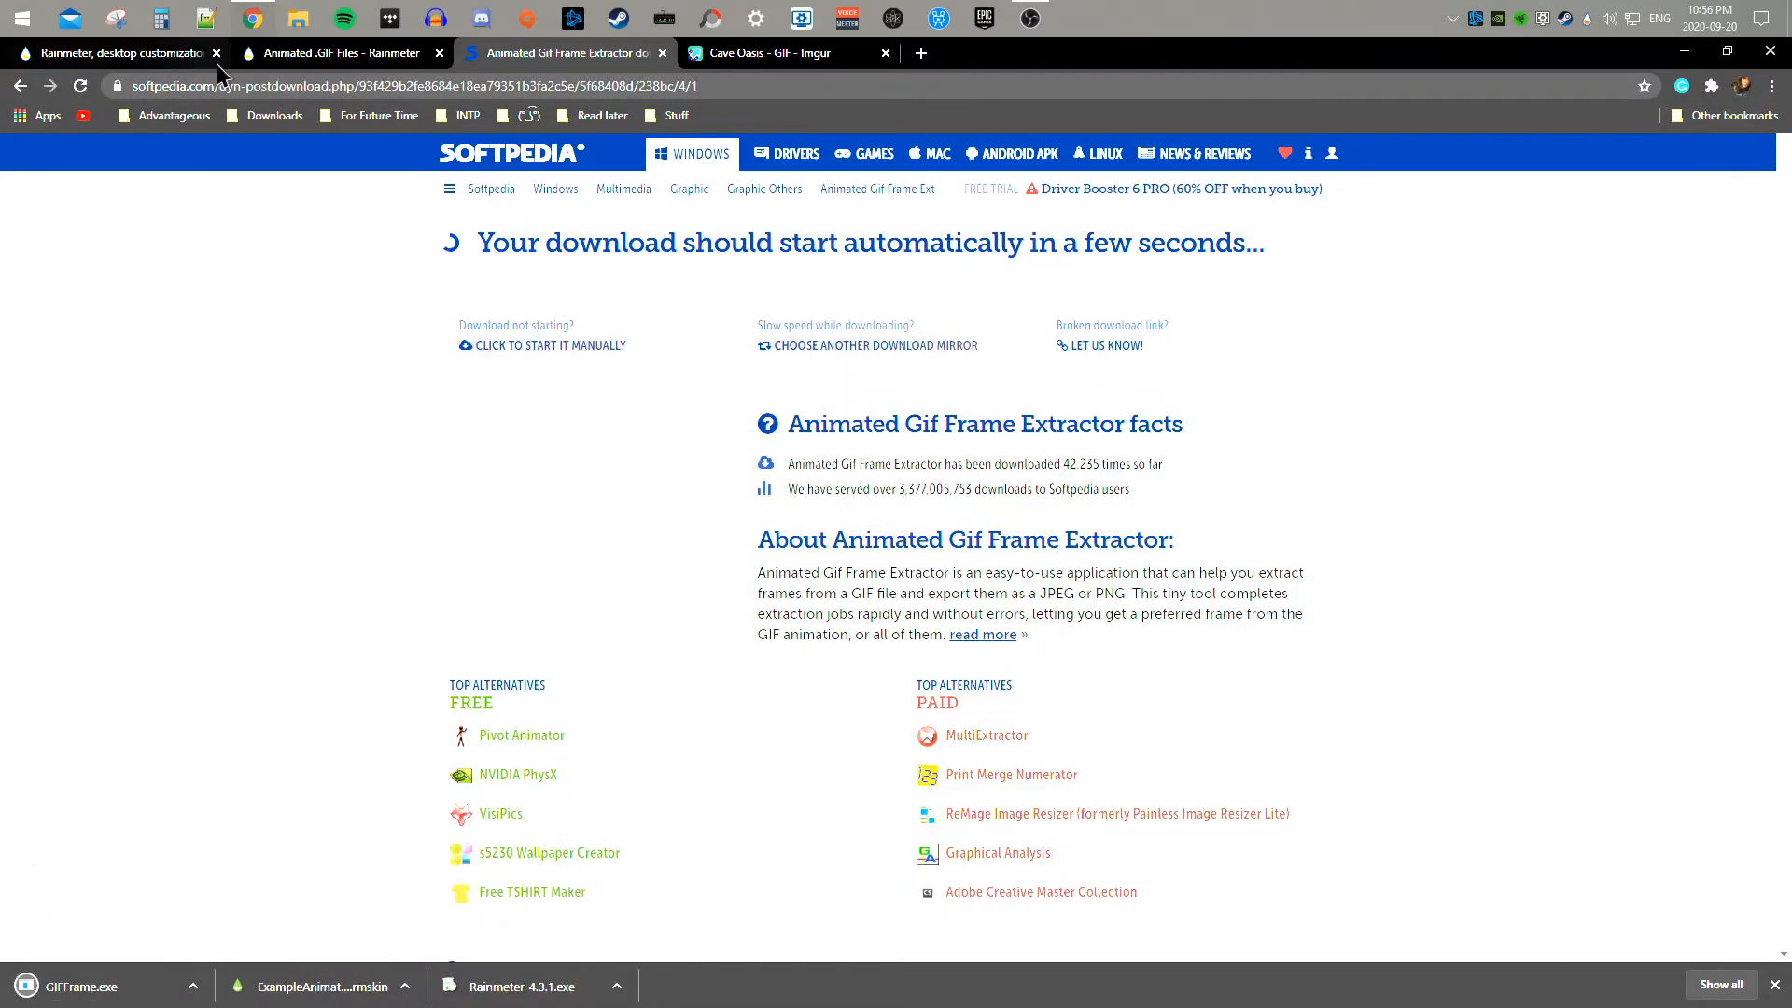
left_click(196, 53)
Step: Close the GIF guide tab and open the raw Cave Oasis GIF in its own tab
left_click(215, 53)
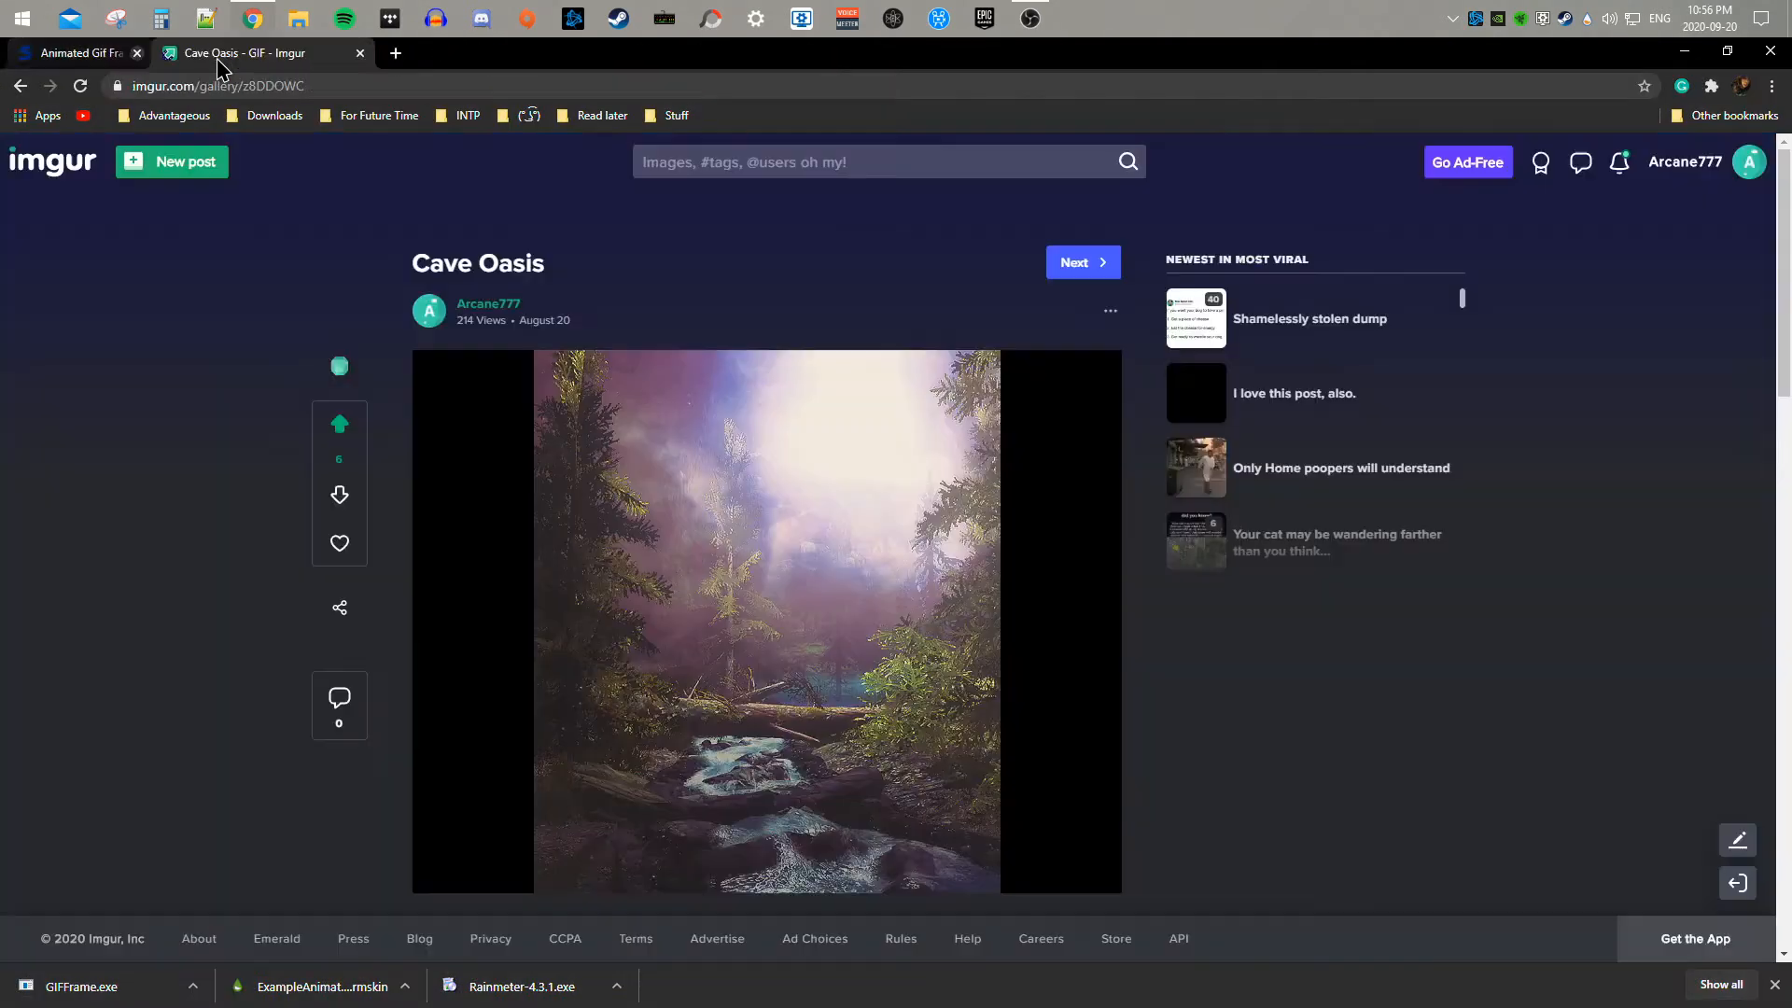
scroll(658, 700, "down", 5)
scroll(663, 703, "up", 1)
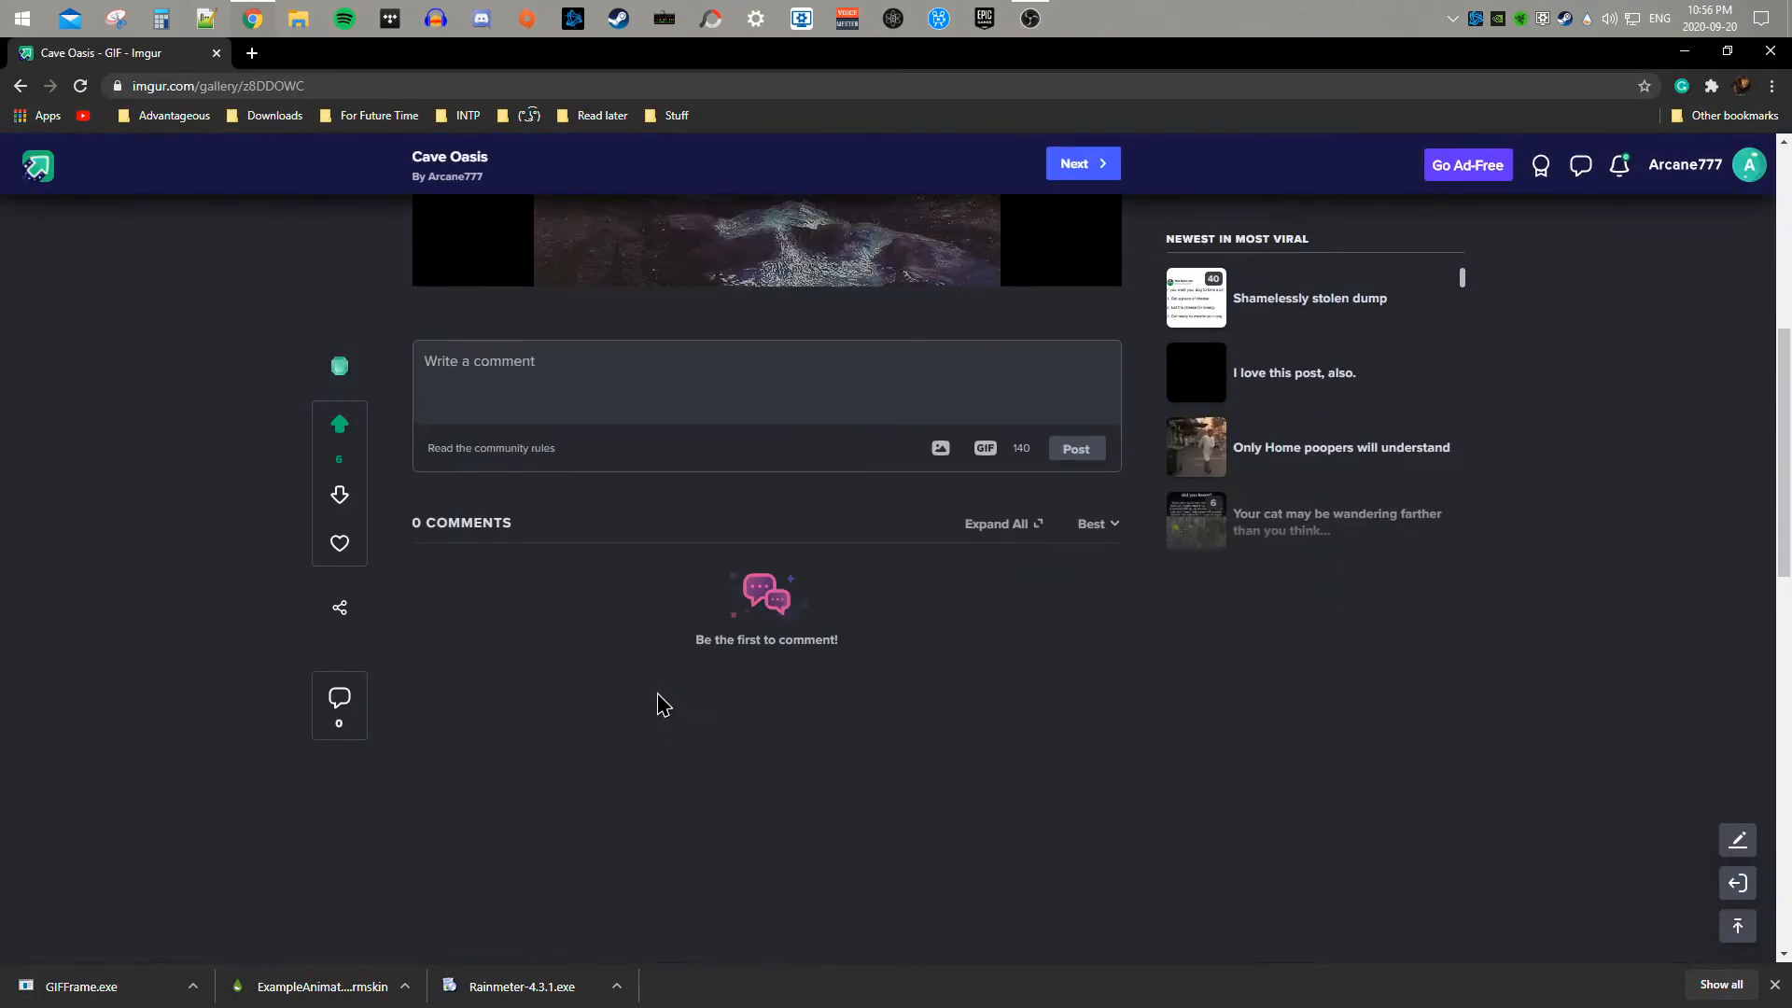
scroll(662, 704, "up", 5)
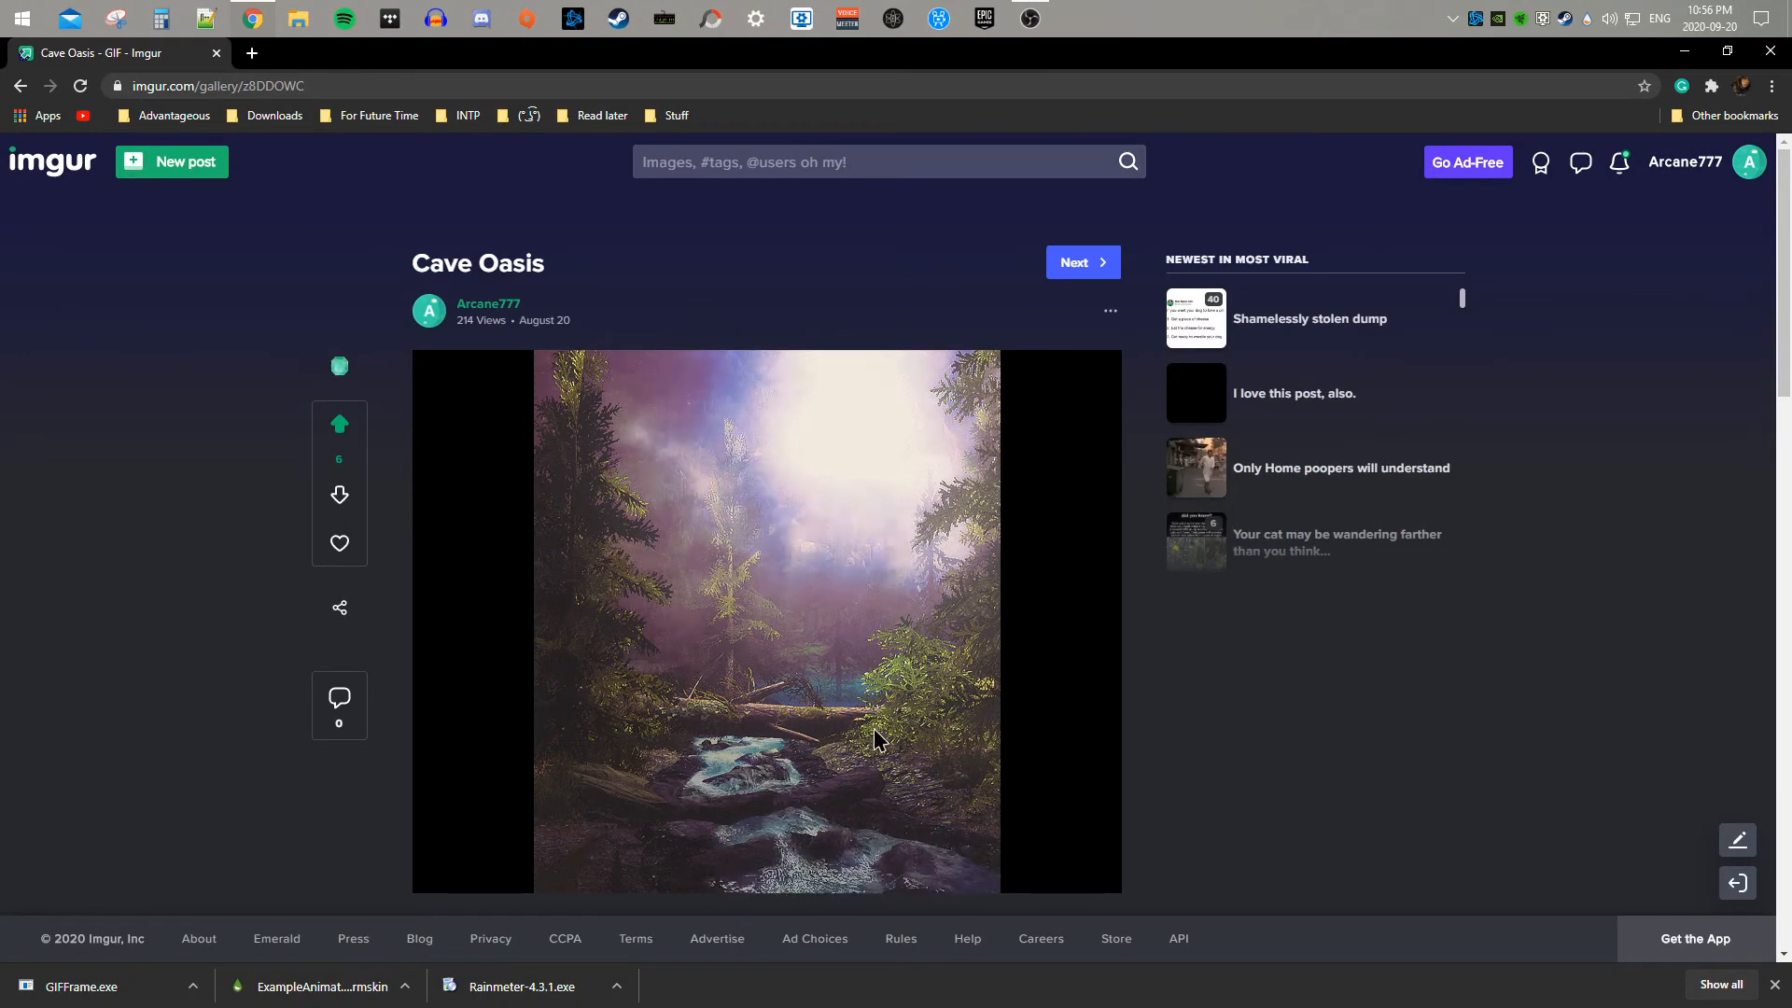
scroll(875, 739, "down", 4)
scroll(602, 624, "up", 4)
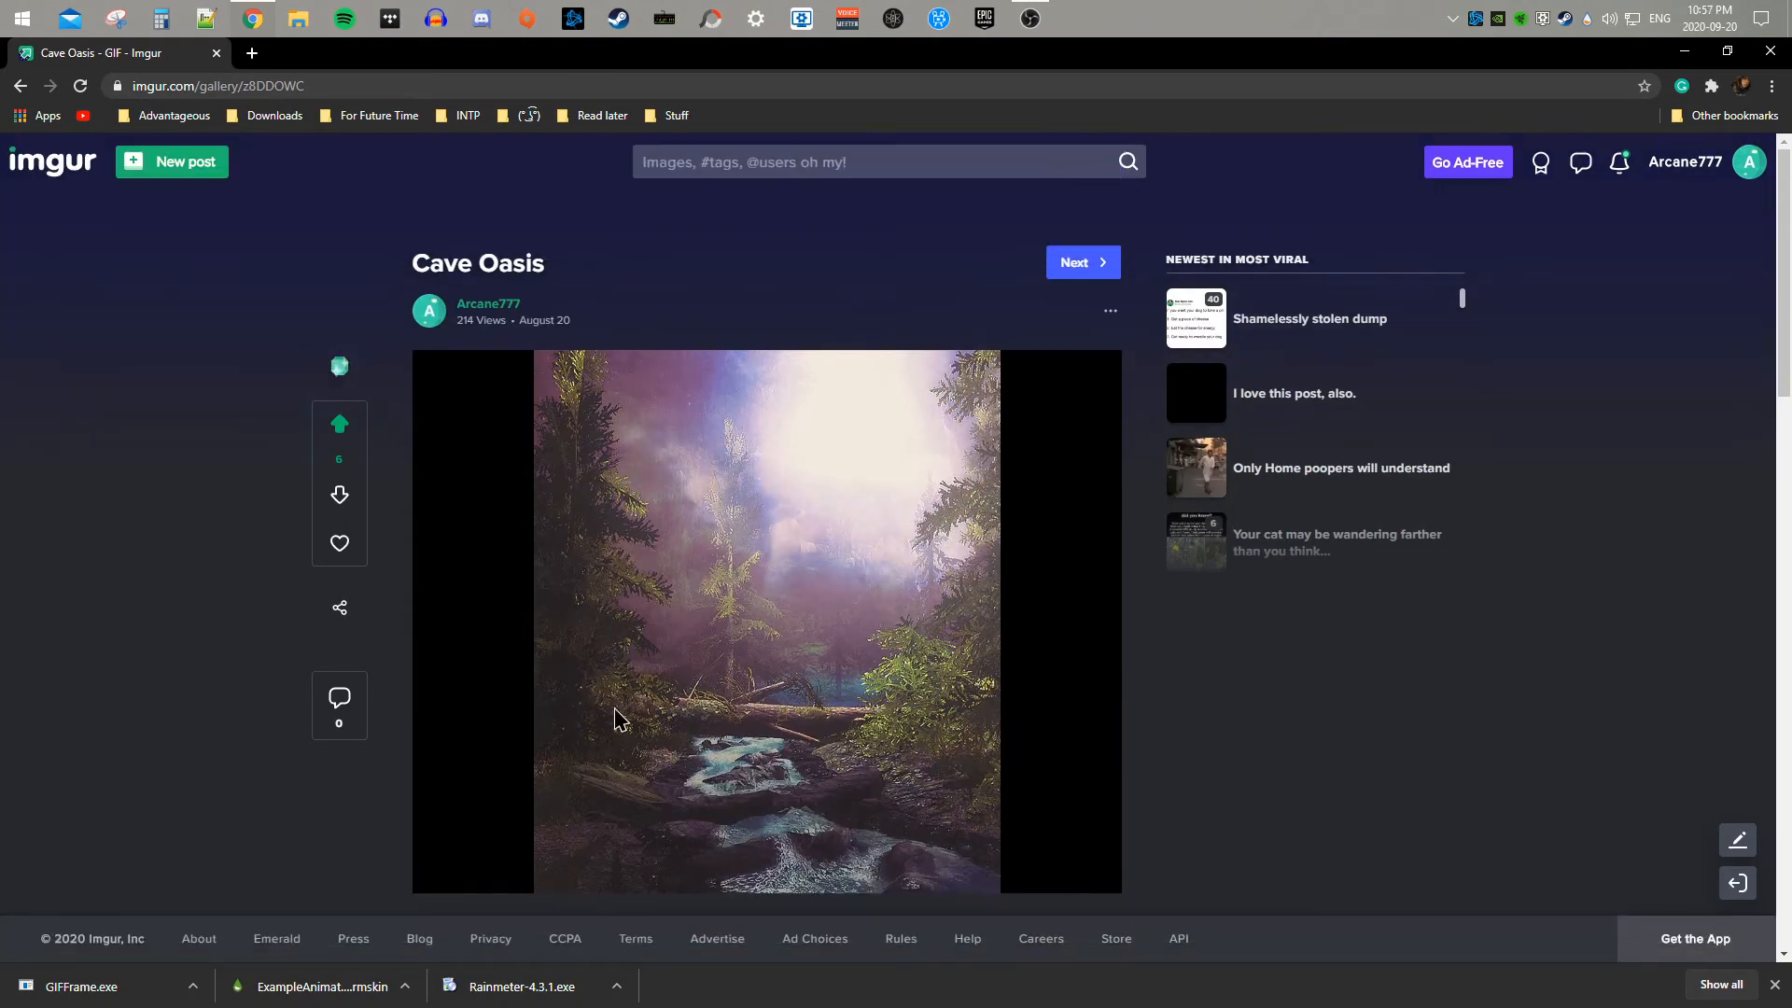
right_click(686, 624)
left_click(728, 647)
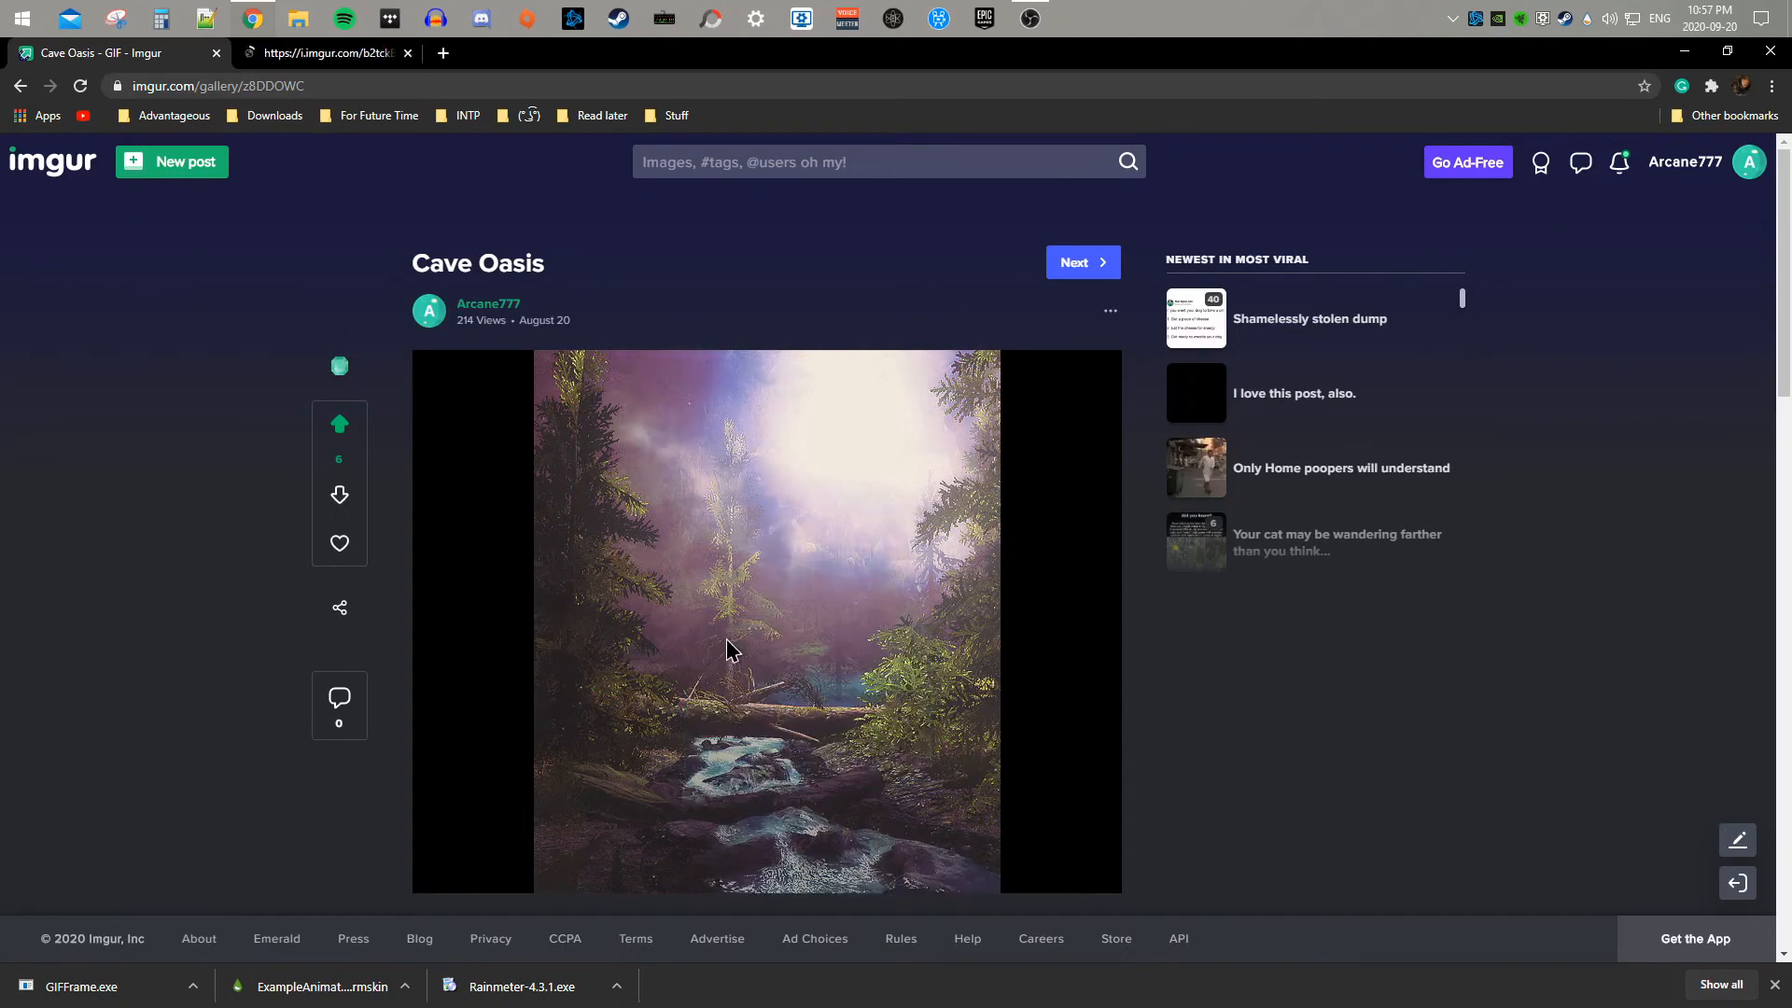
left_click(319, 52)
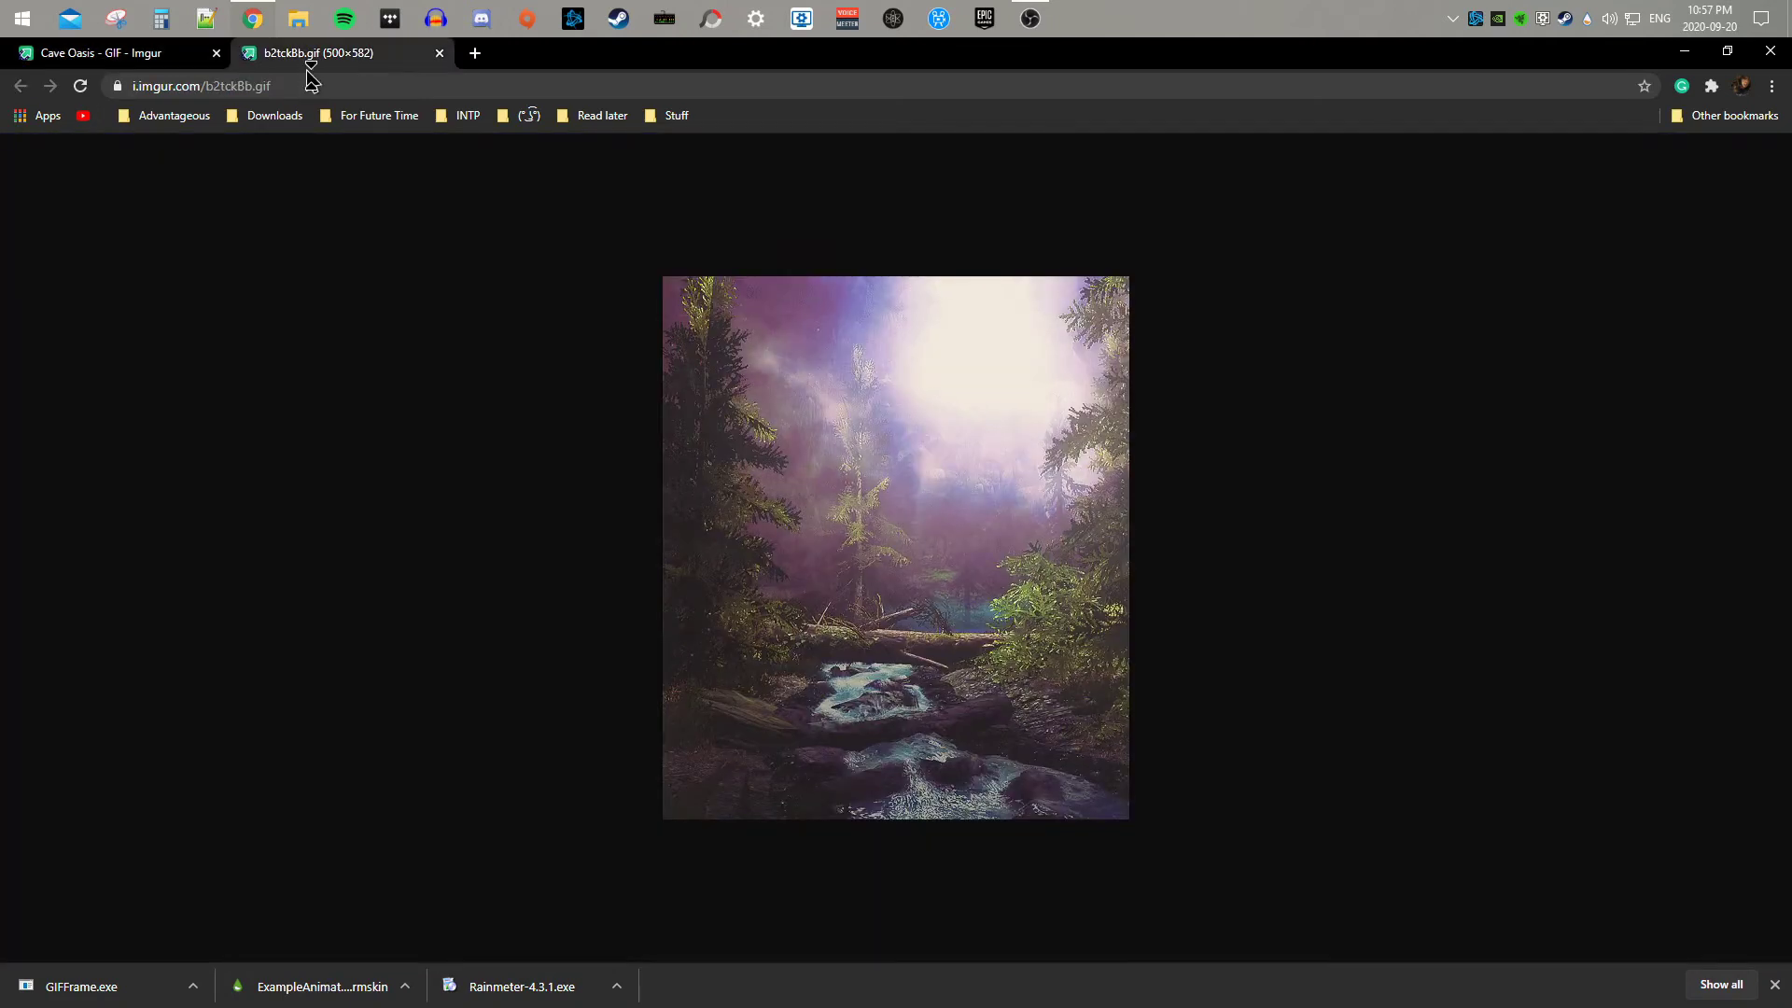
Step: Save the raw image as b2tckBb.gif into the Pictures folder
right_click(883, 488)
left_click(952, 496)
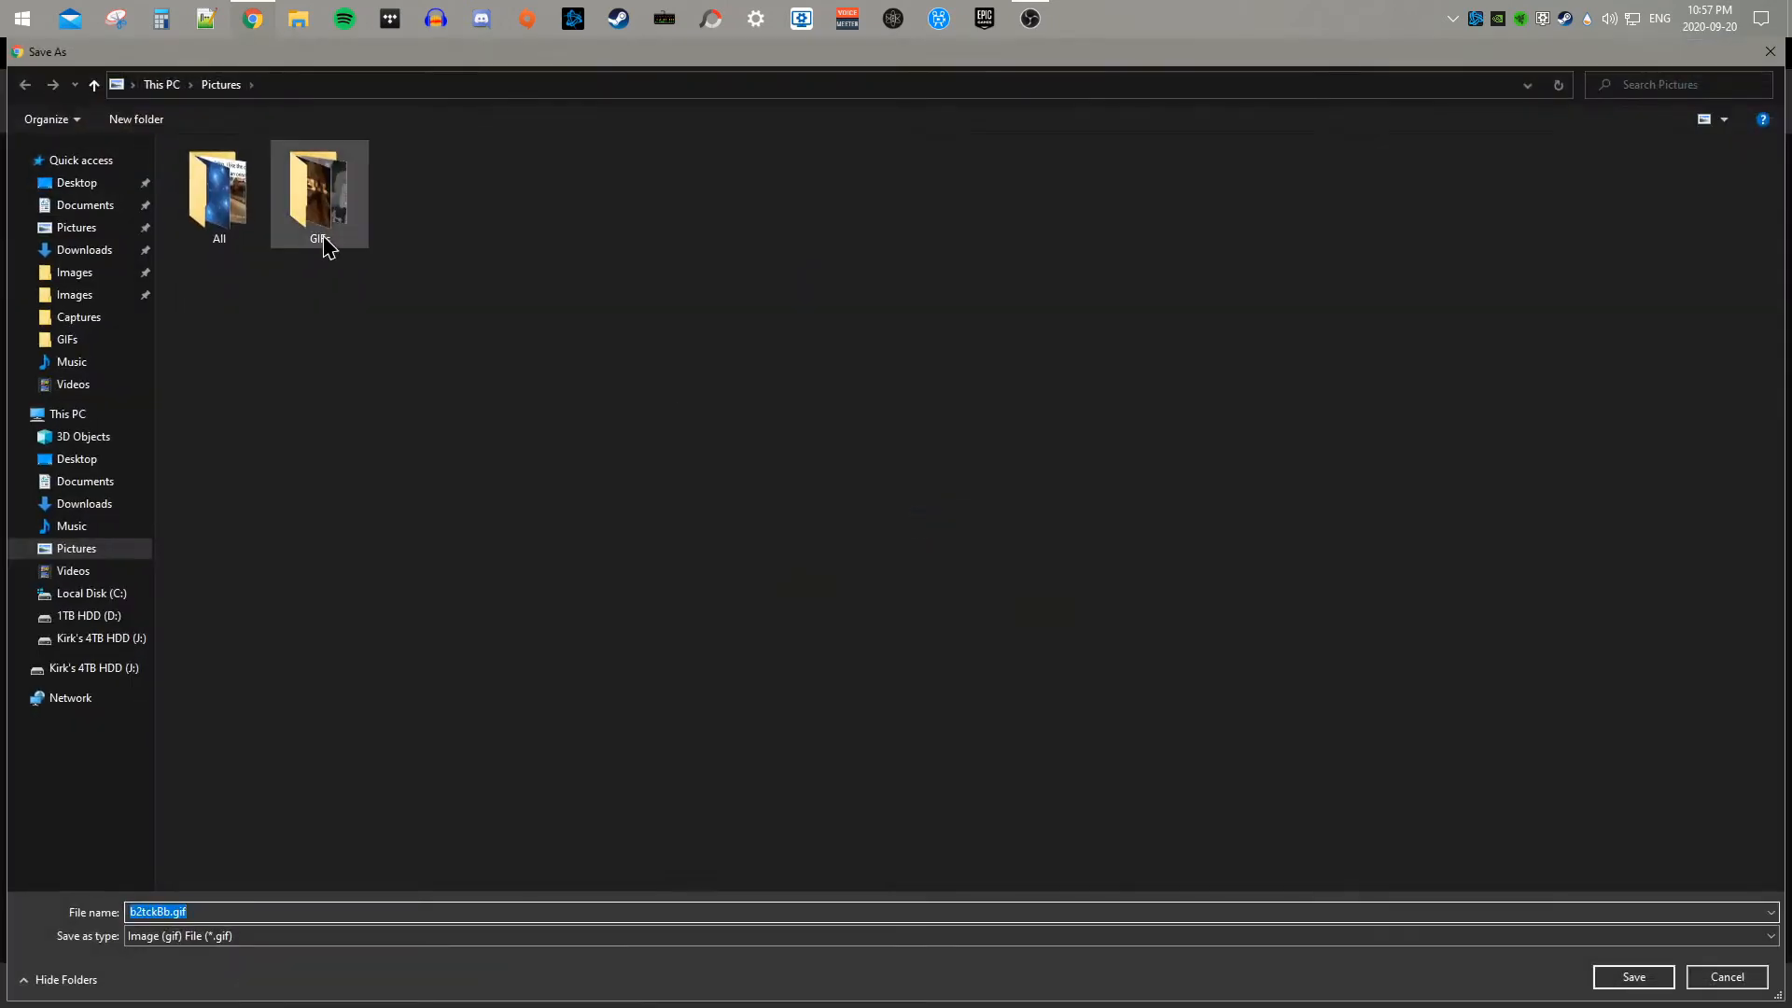
left_click(359, 312)
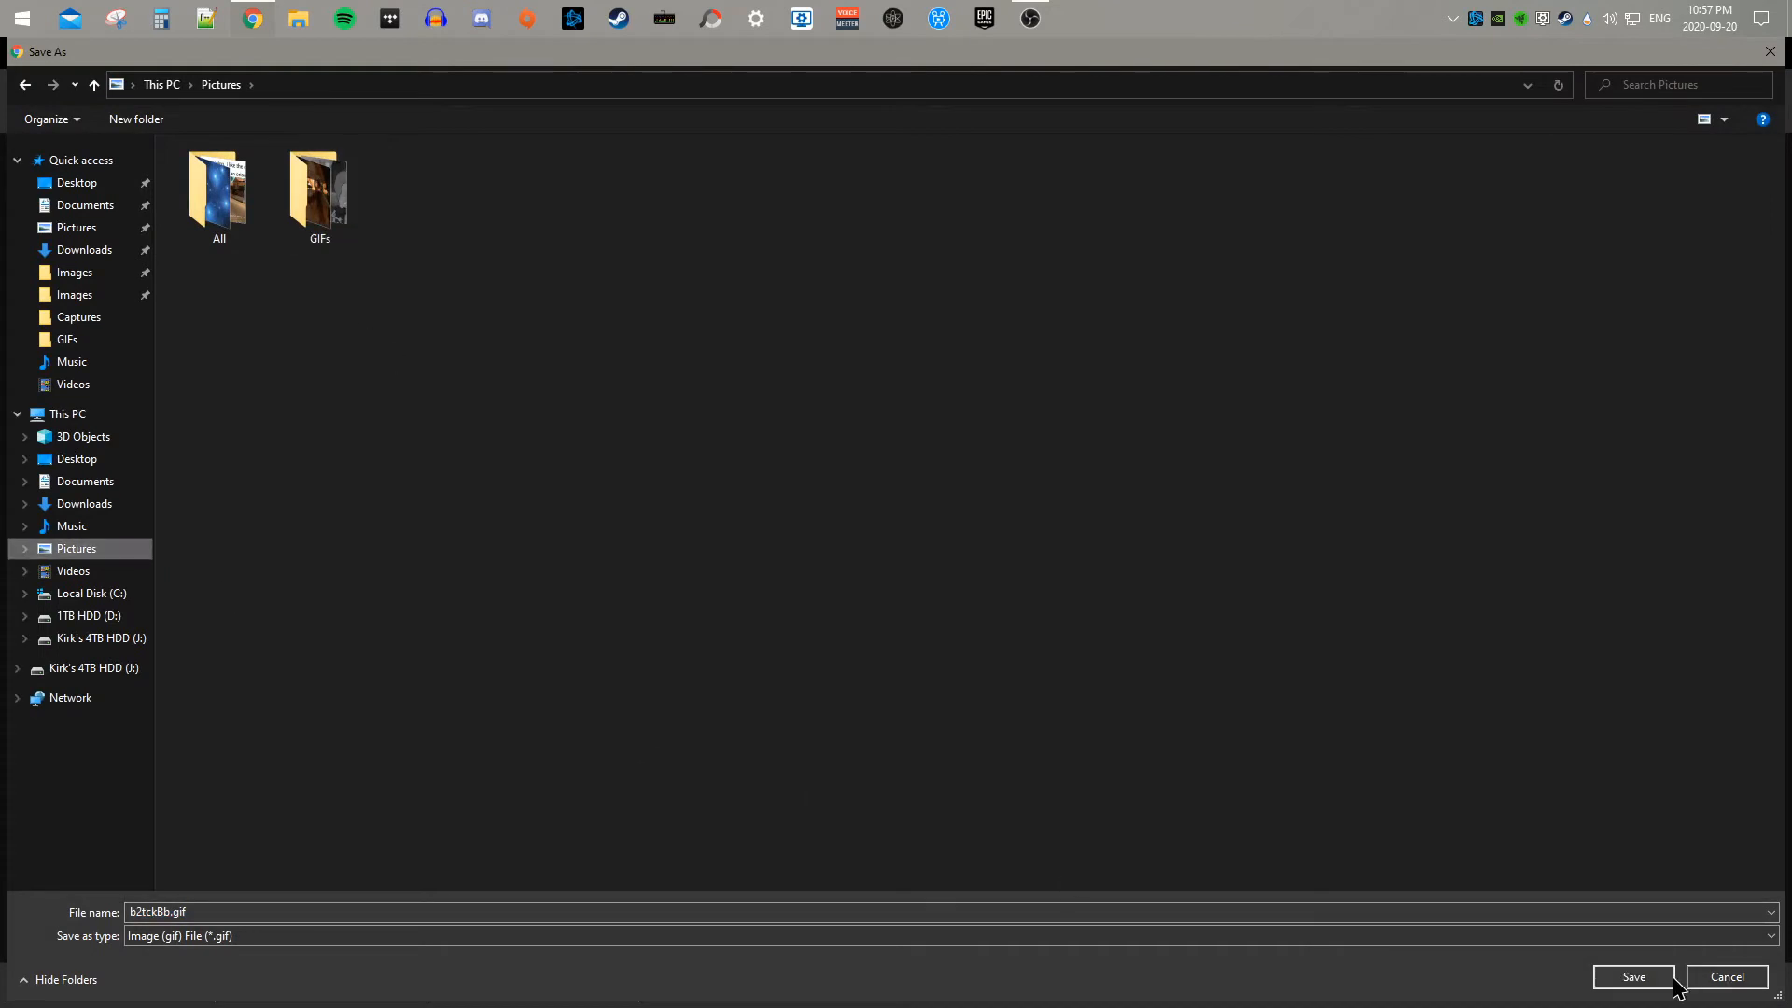
left_click(1633, 978)
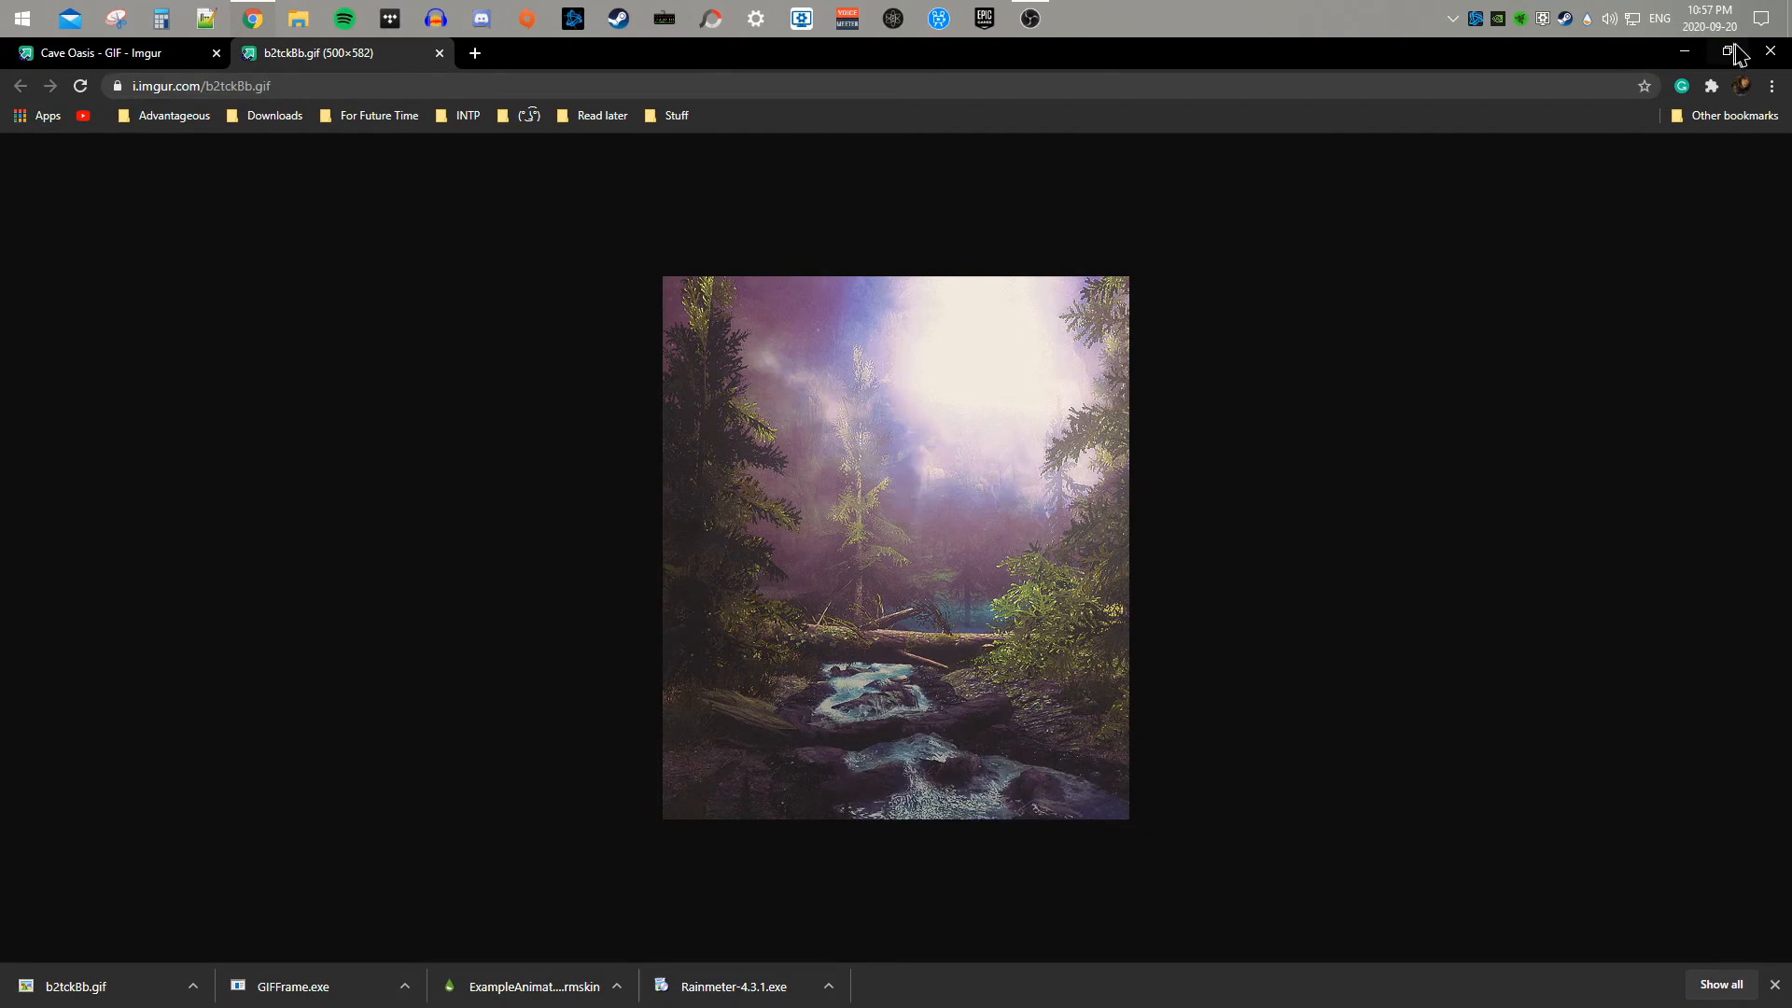
Step: Minimize Chrome and show the Pictures folder in a new File Explorer window (Win+E)
left_click(1685, 51)
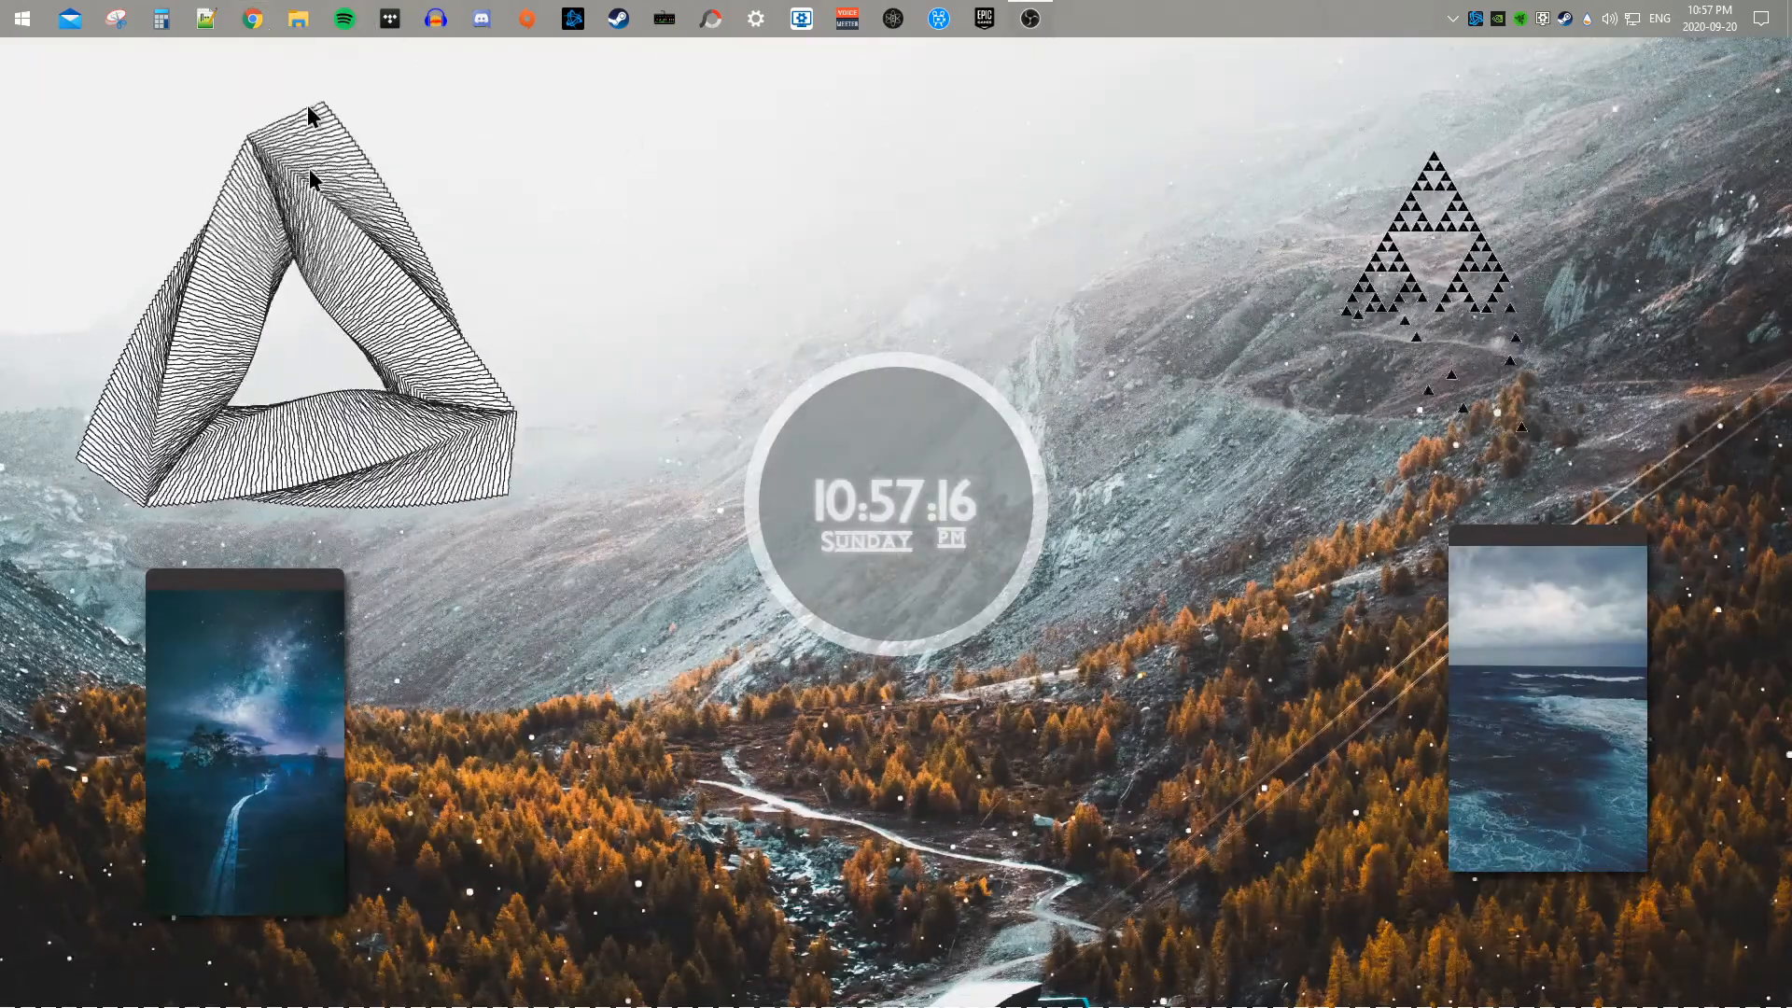
key("super+e")
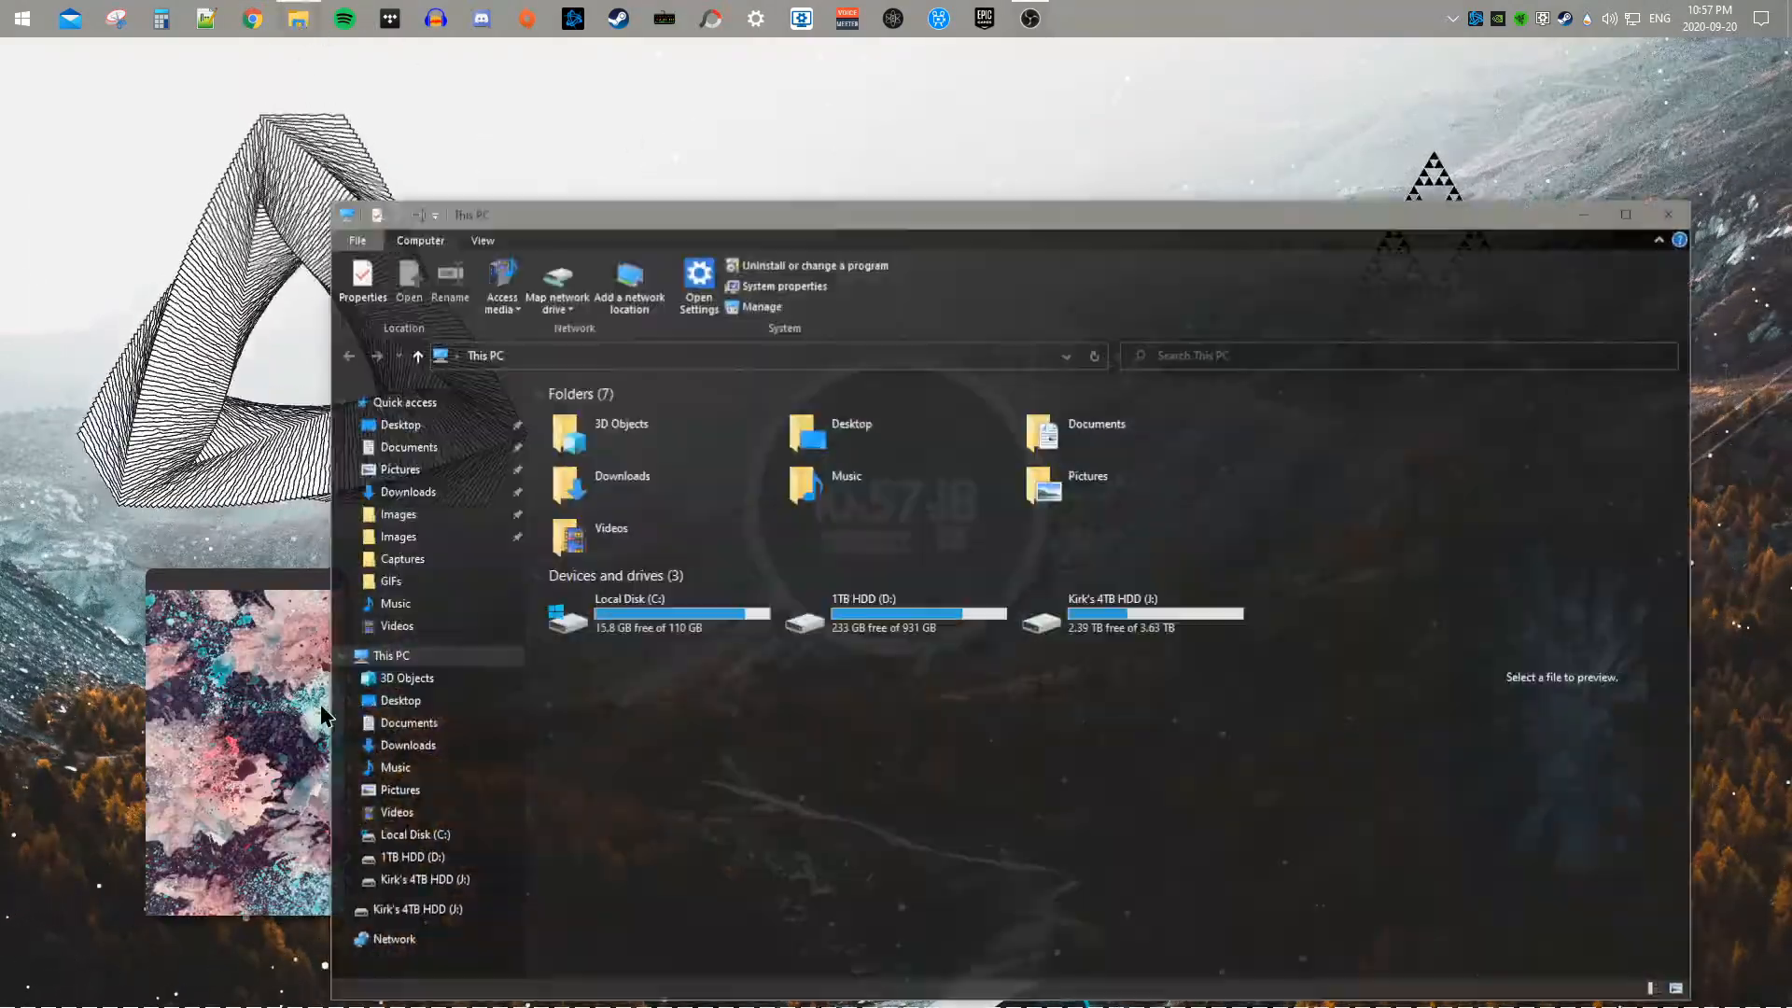
left_click(400, 791)
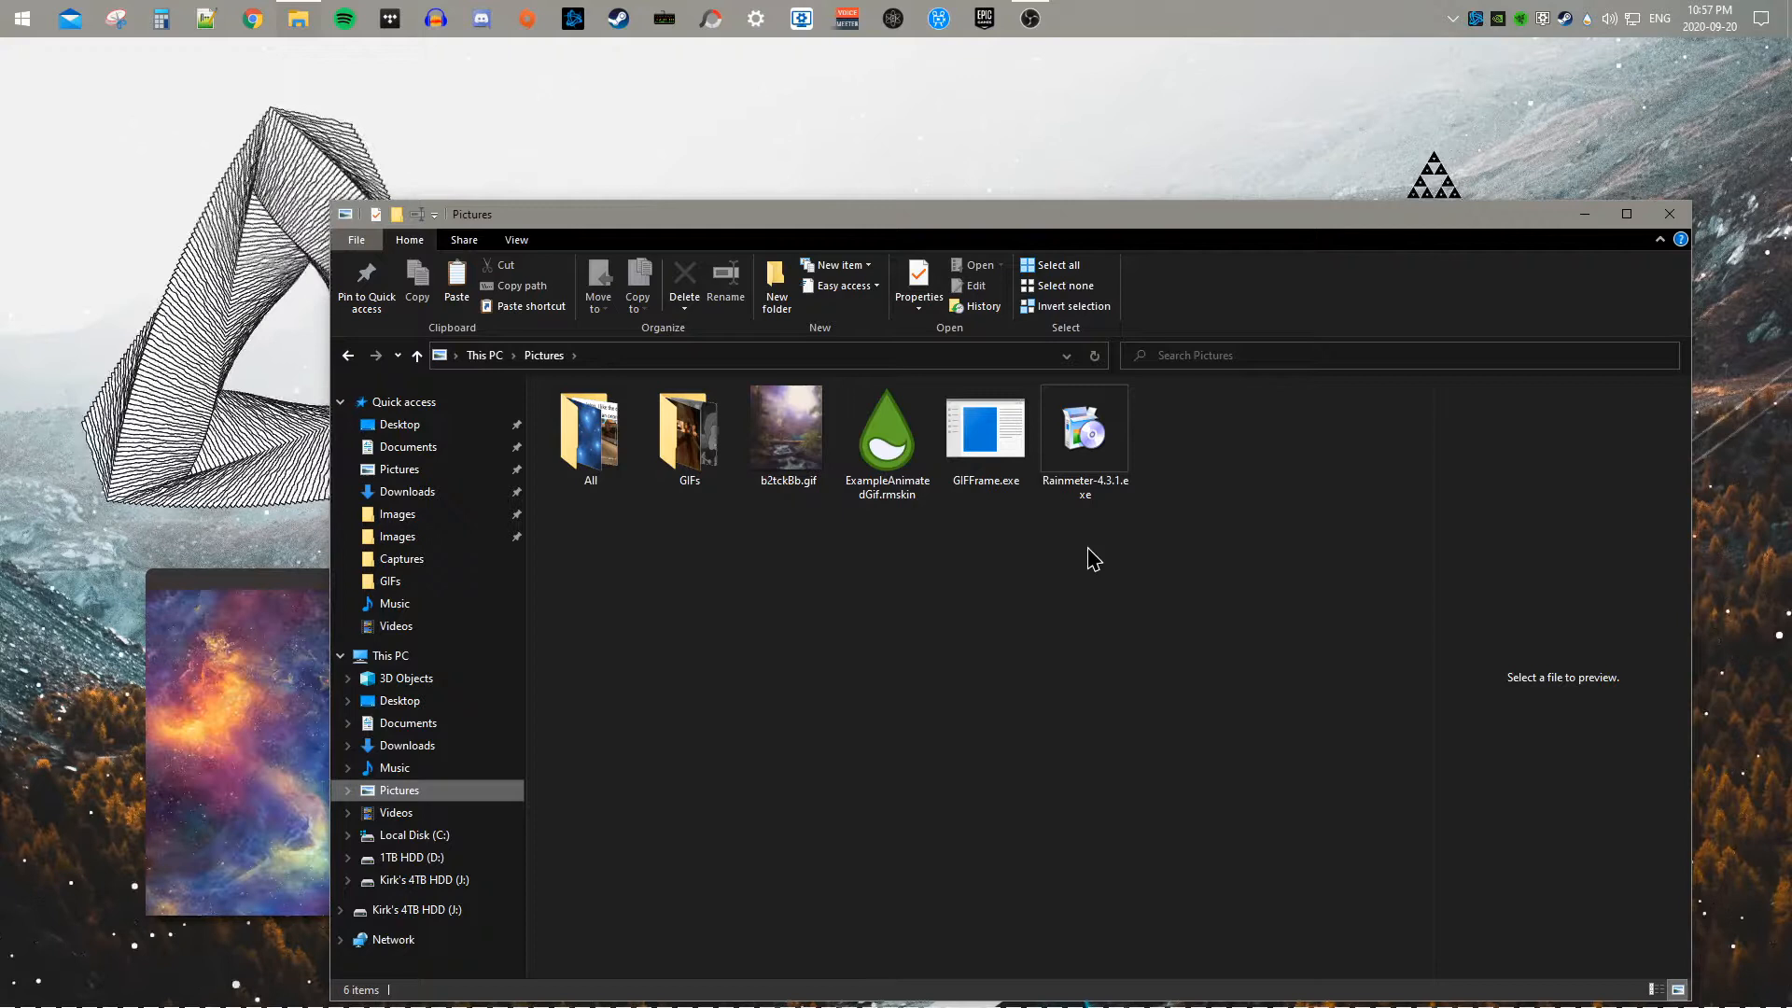
Step: Run Rainmeter-4.3.1.exe with Standard installation through to Finish, launching Rainmeter, and reposition Explorer
double_click(1090, 499)
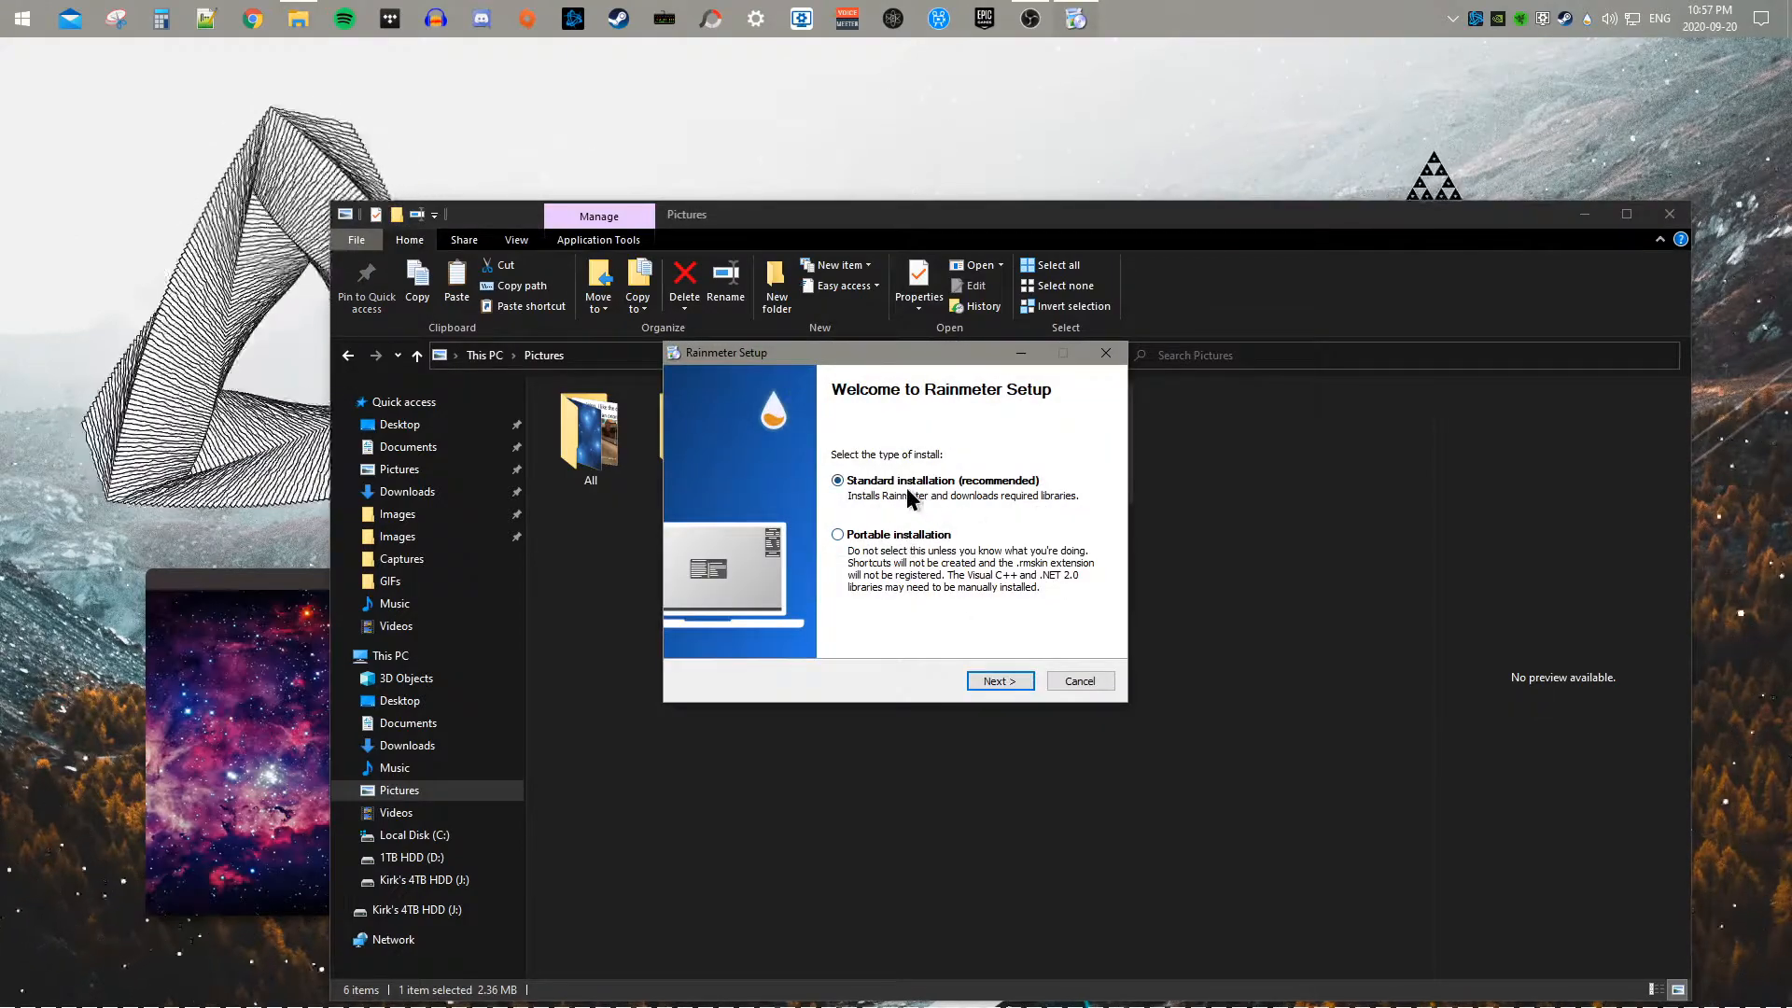
left_click(999, 681)
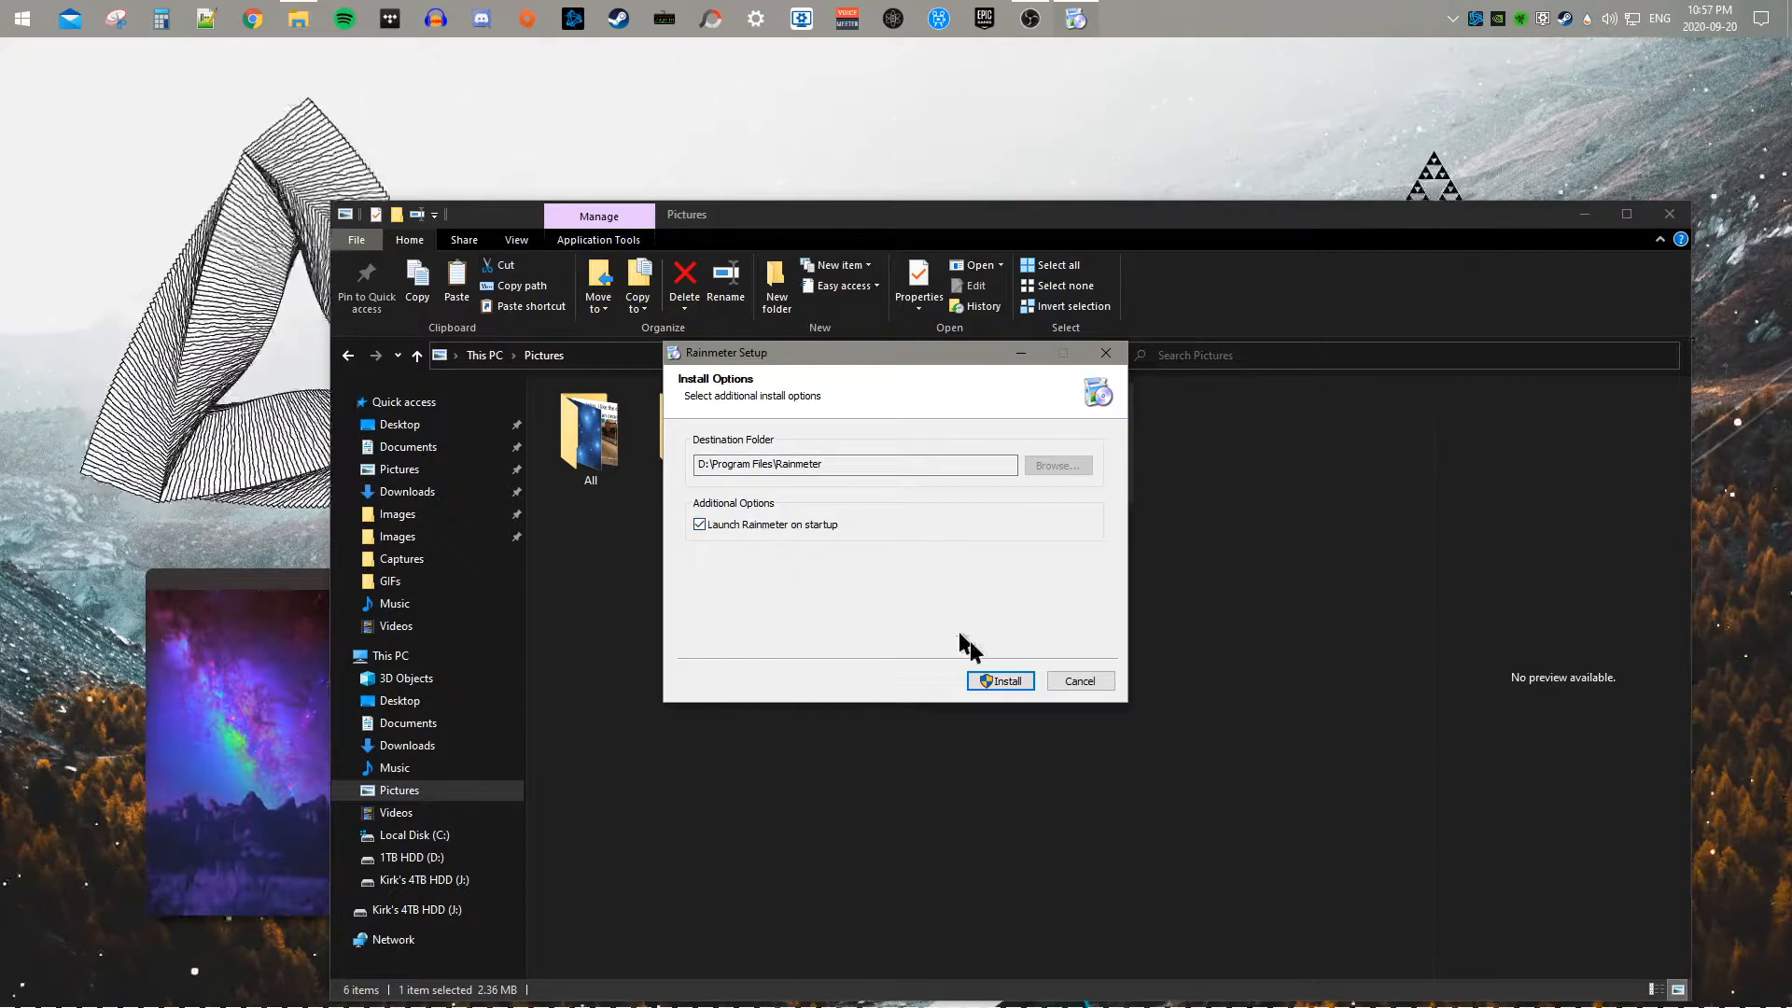
left_click(1002, 680)
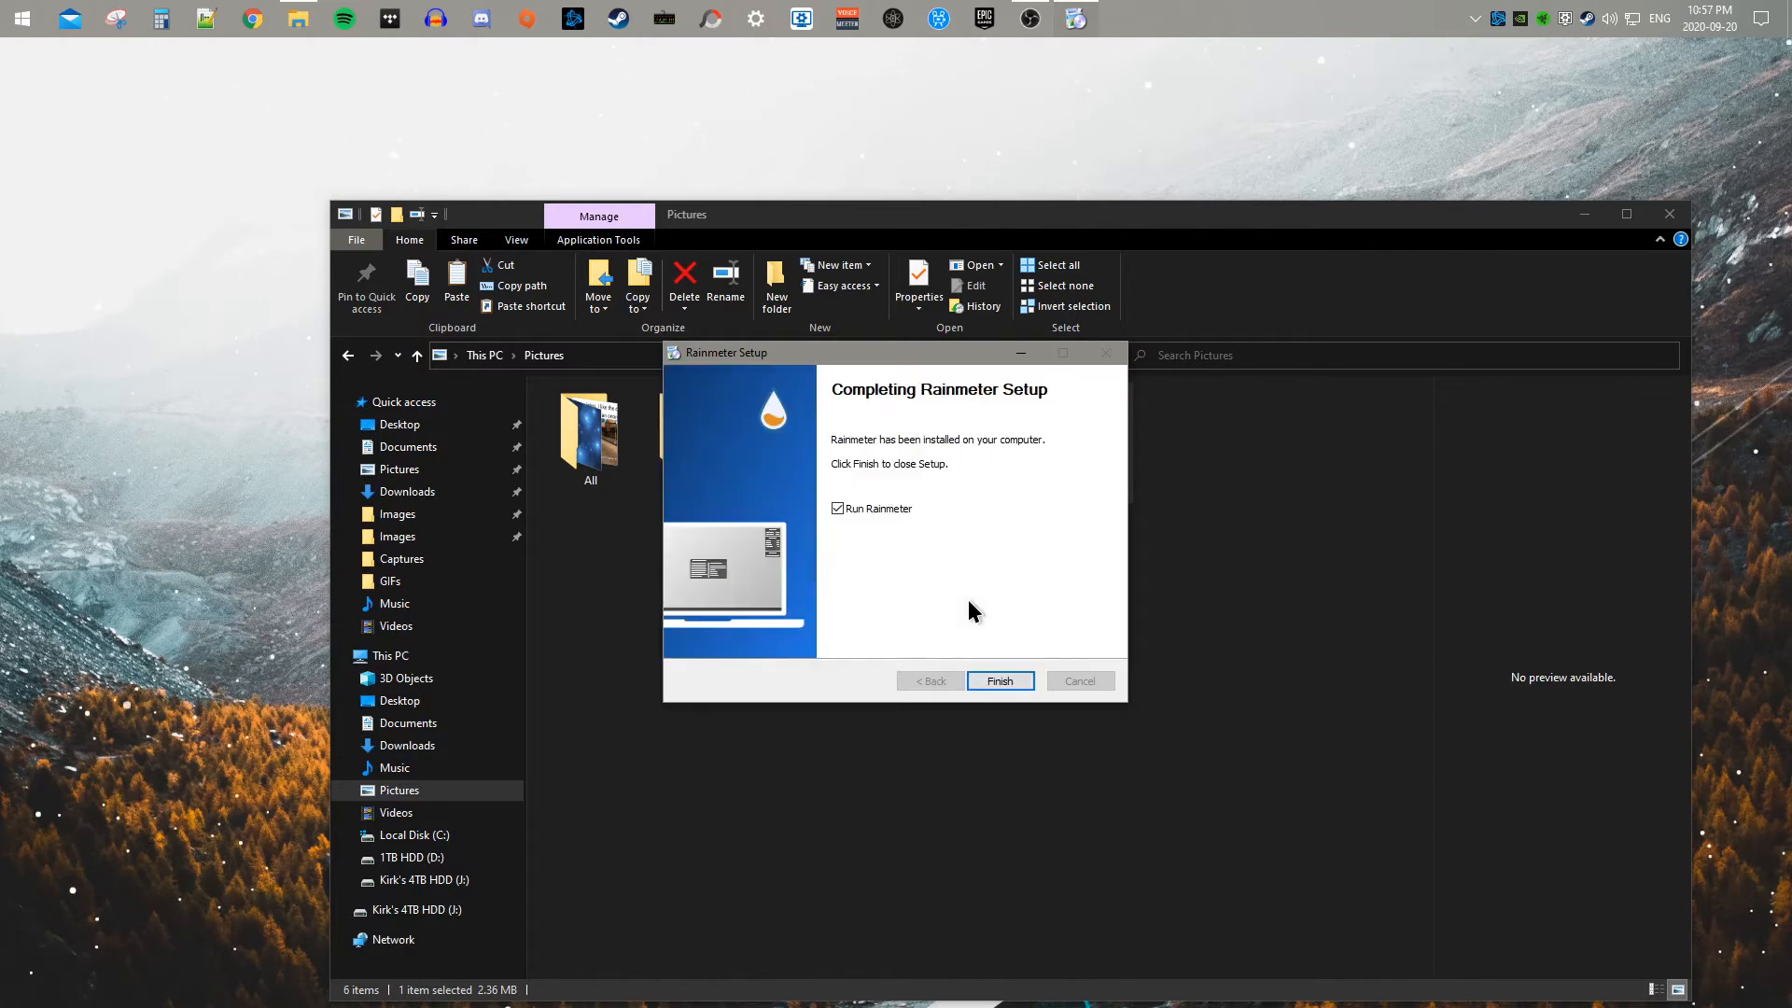
left_click(1000, 681)
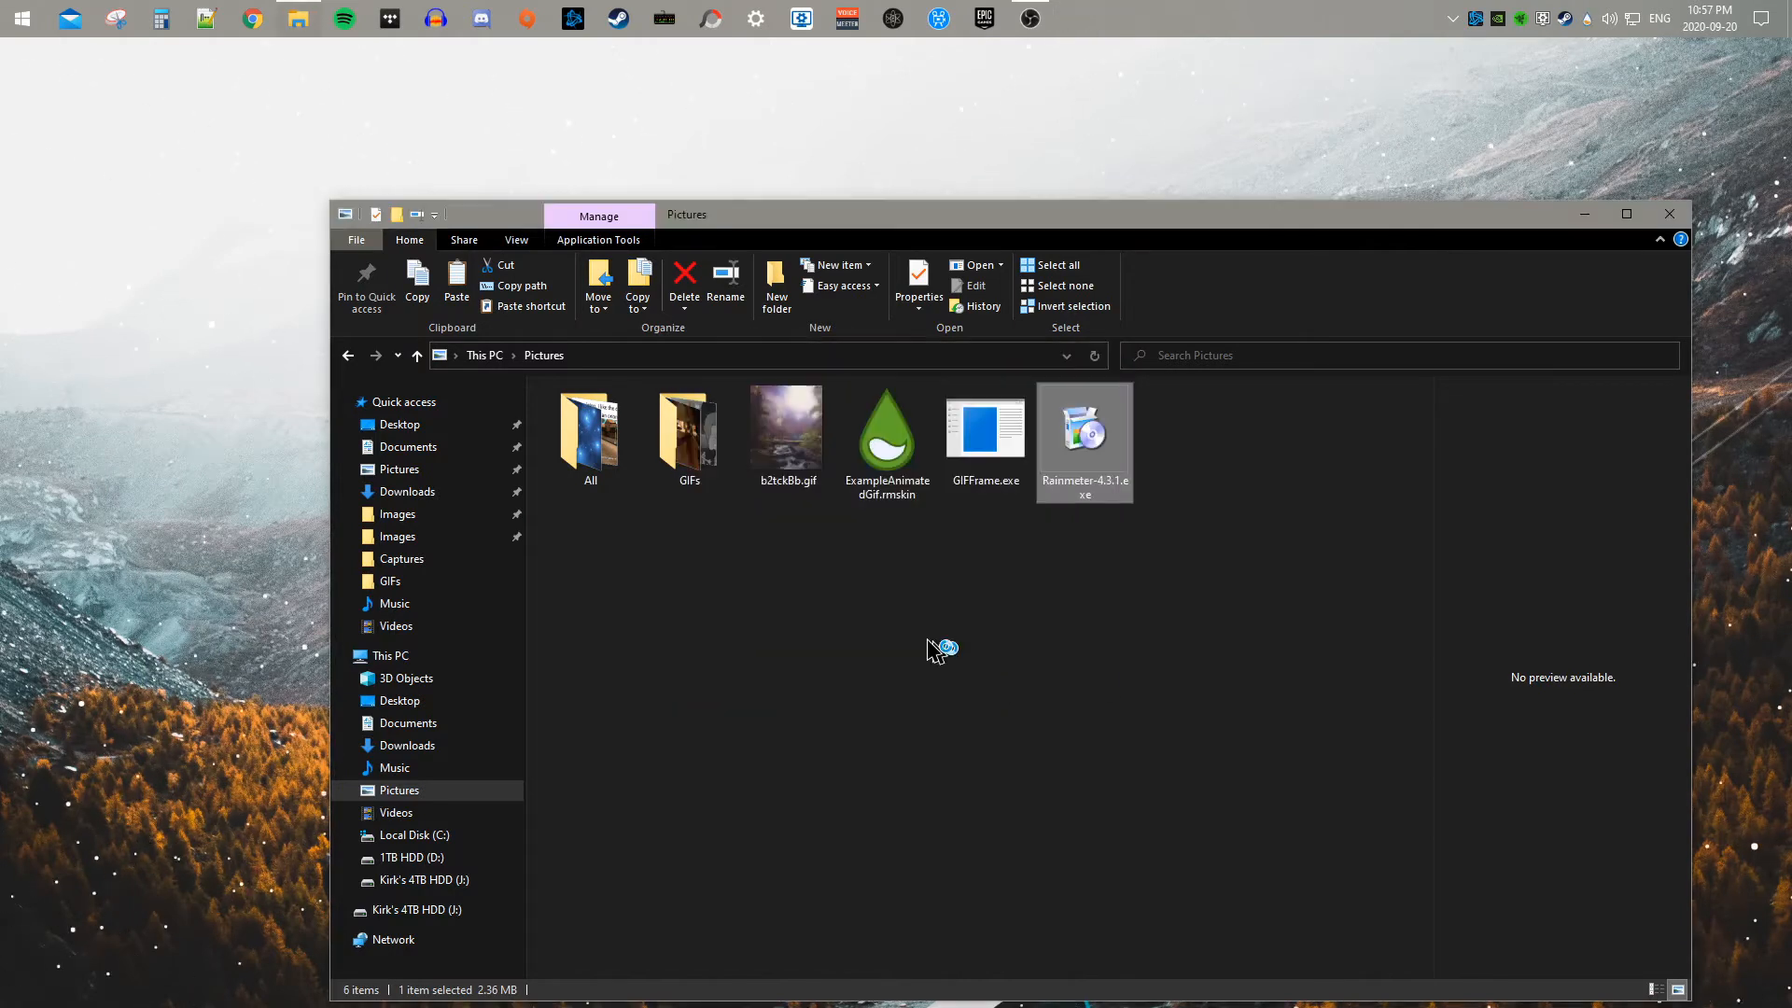
mouse_move(692, 227)
left_mouse_down()
mouse_move(631, 869)
mouse_move(617, 224)
left_mouse_up()
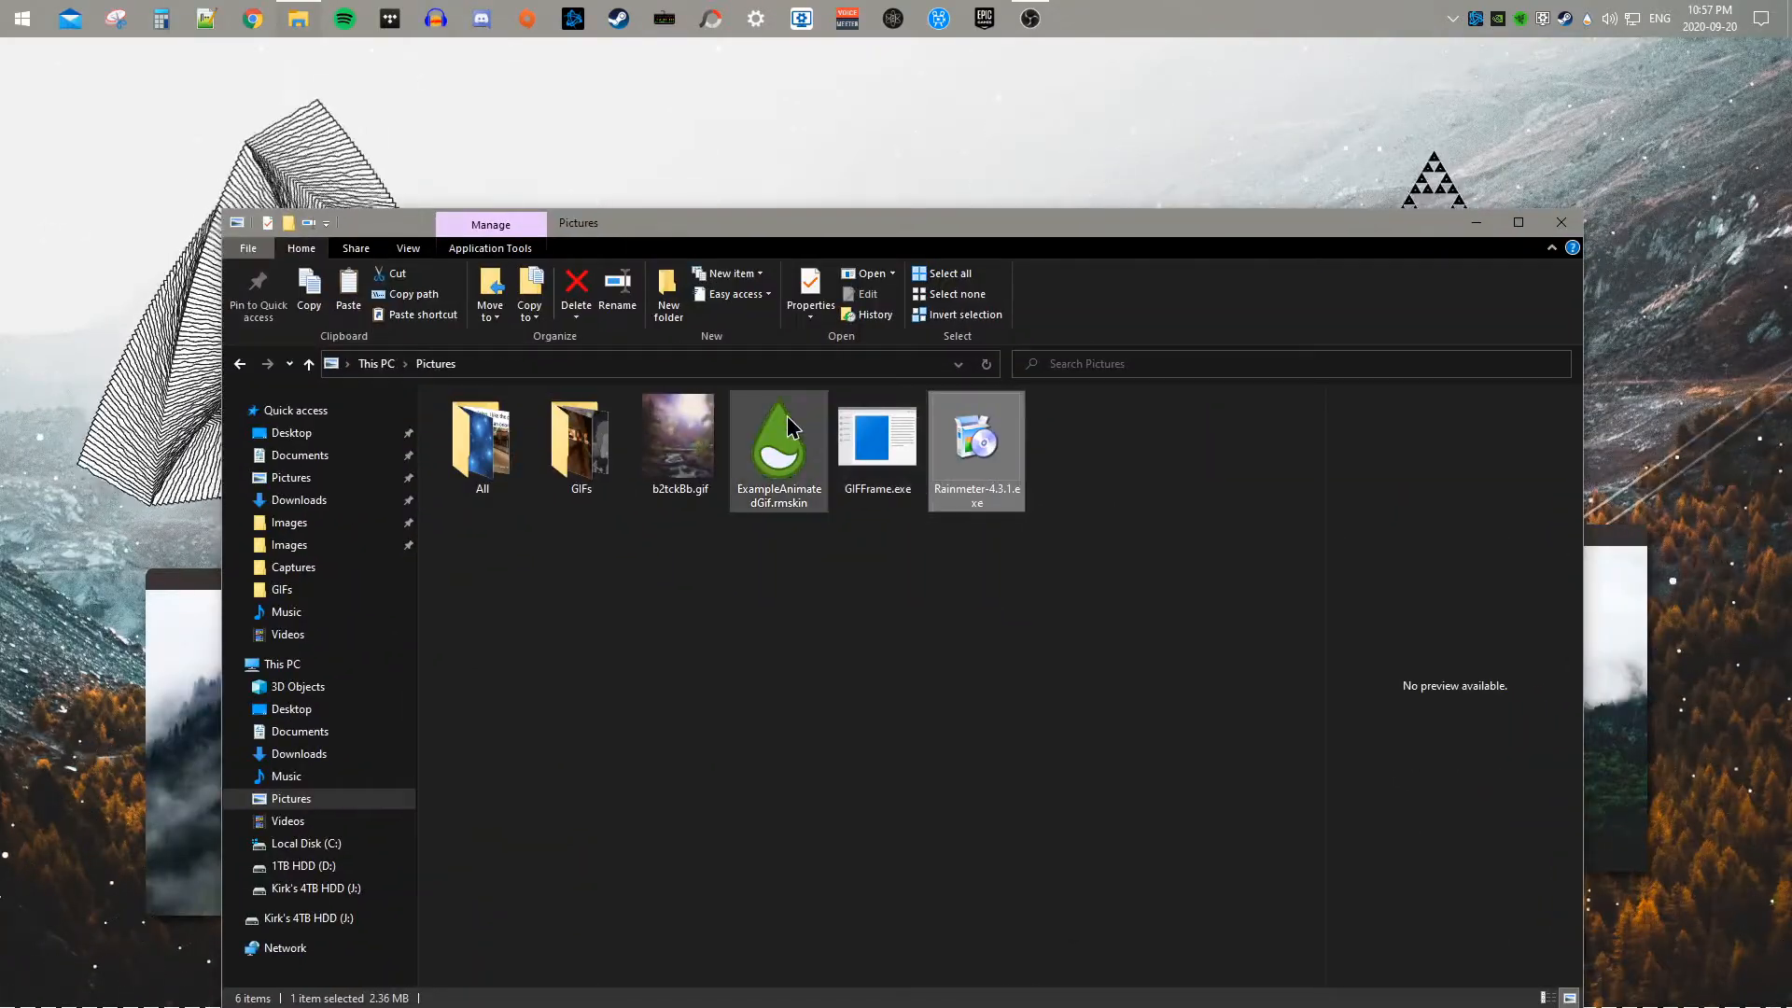
Step: Launch GIFFrame.exe, load b2tckBb.gif from Pictures, preview frame 4 and start Save all
double_click(880, 448)
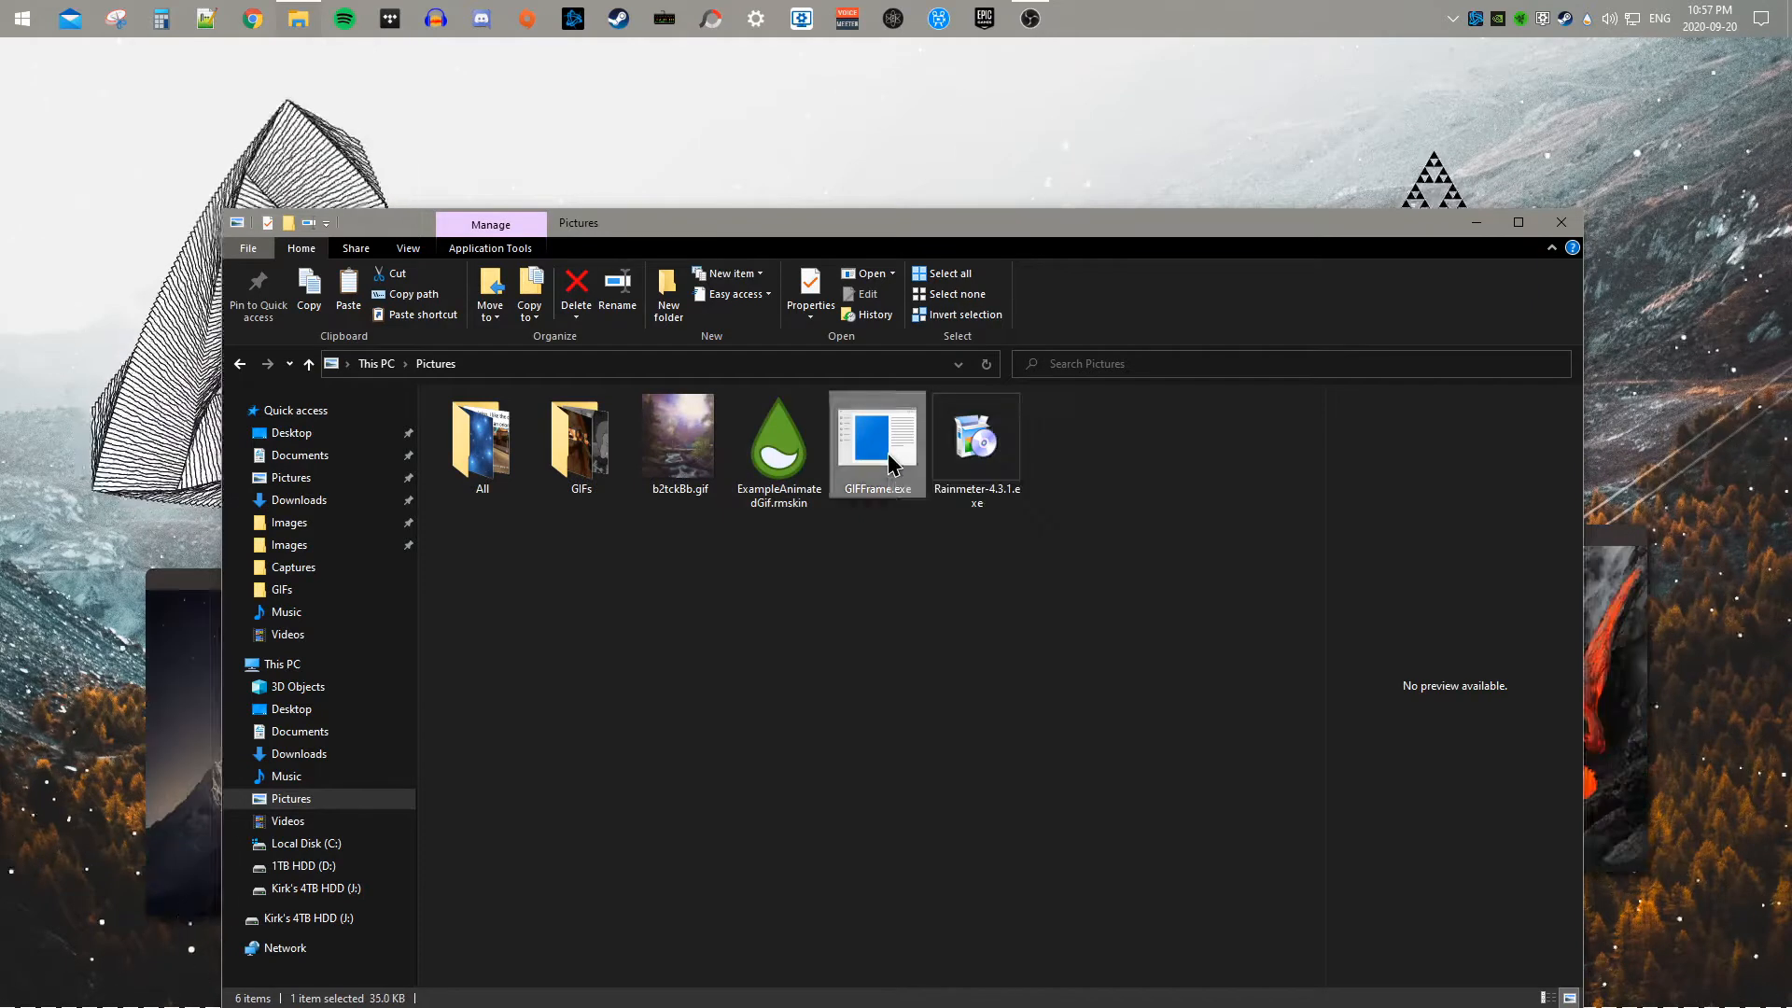
left_click(224, 266)
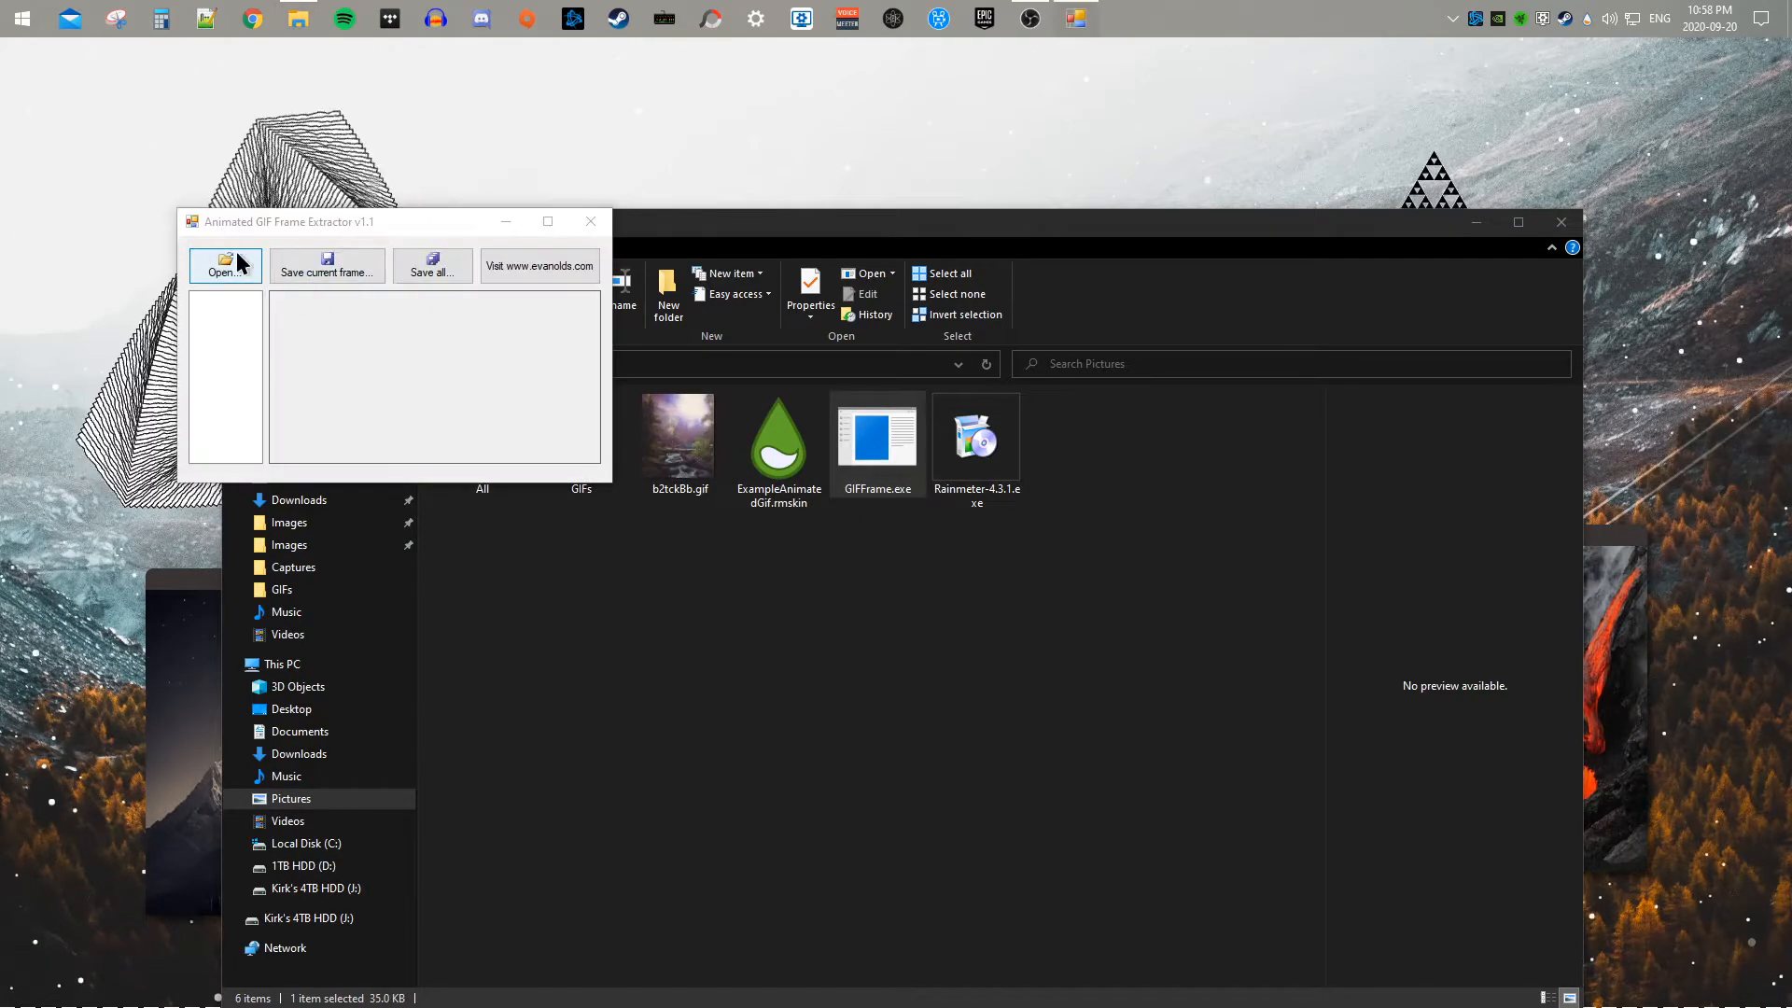
left_click(399, 283)
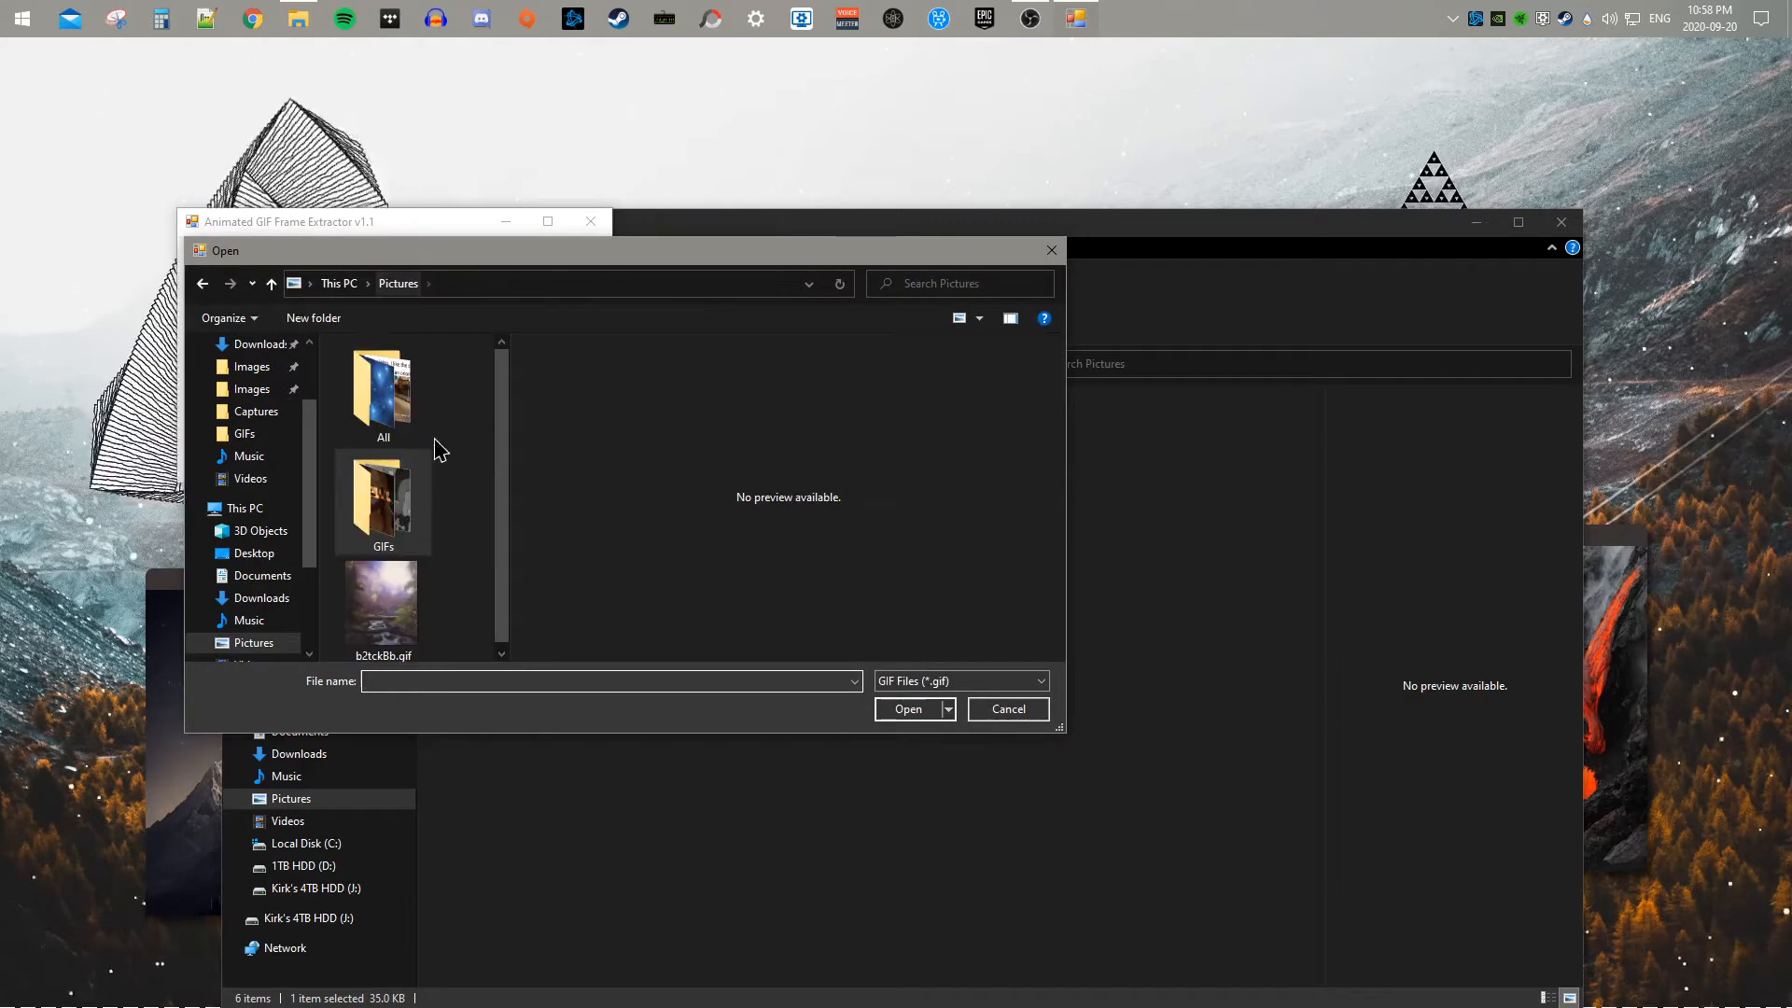
left_click(385, 602)
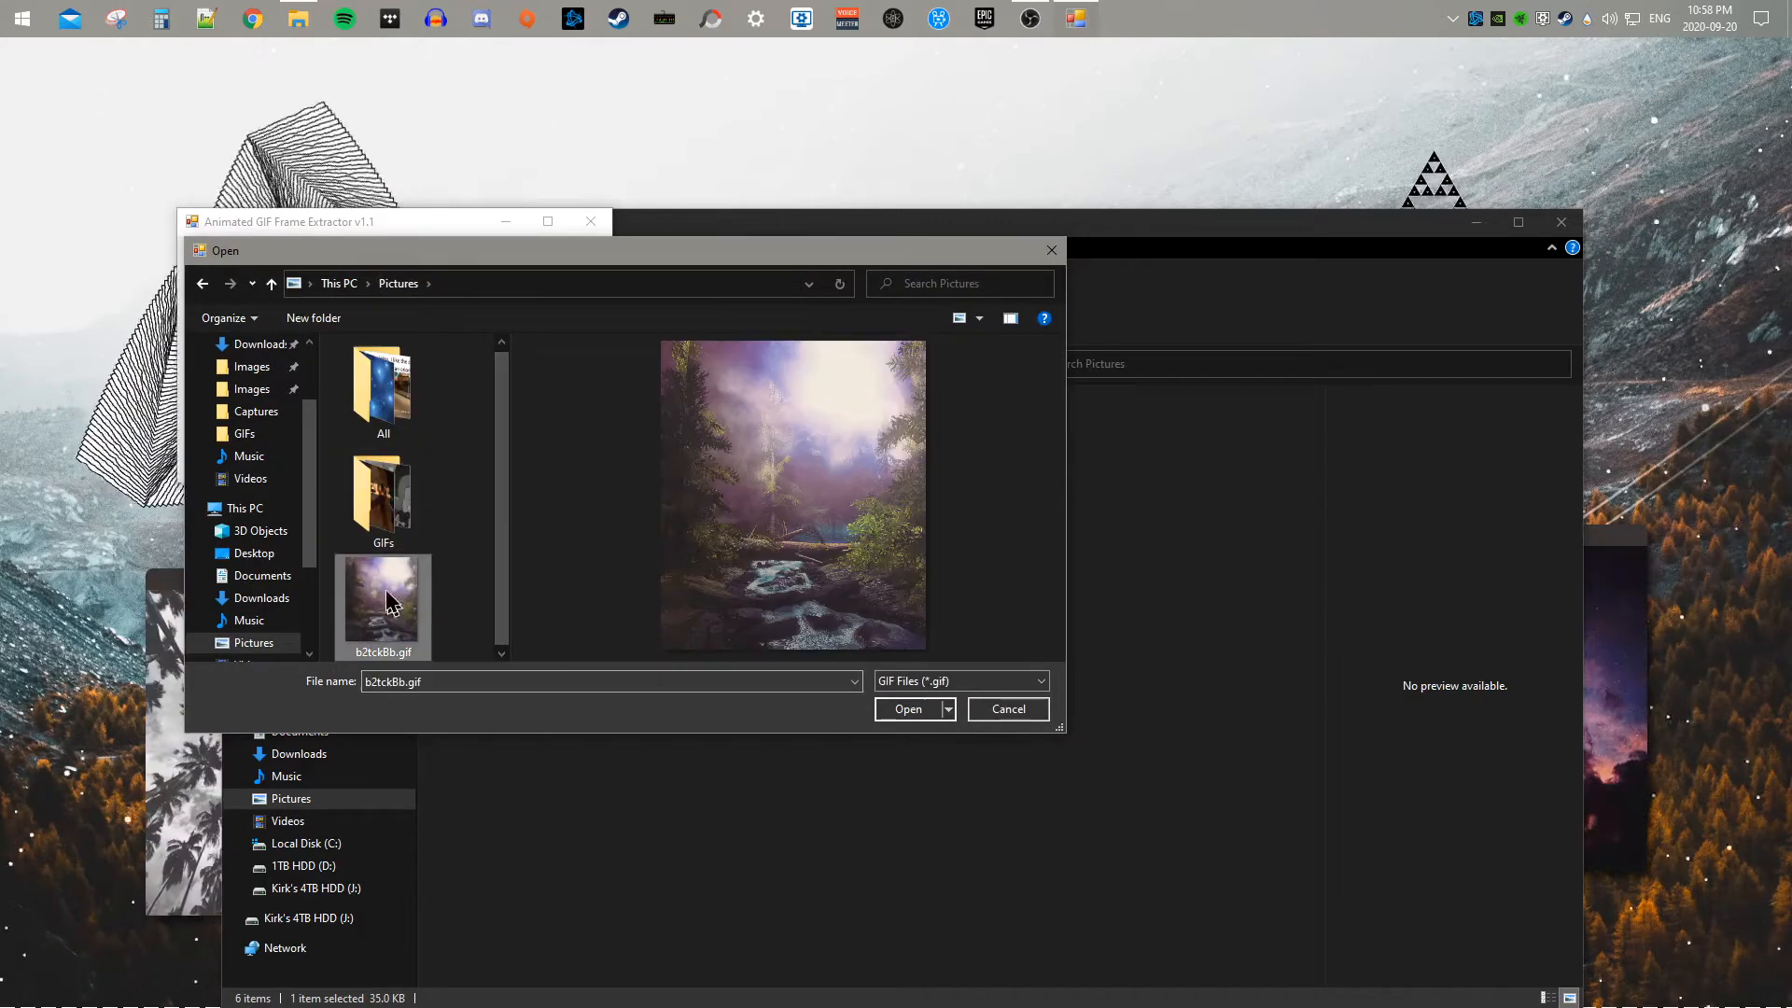
left_click(908, 708)
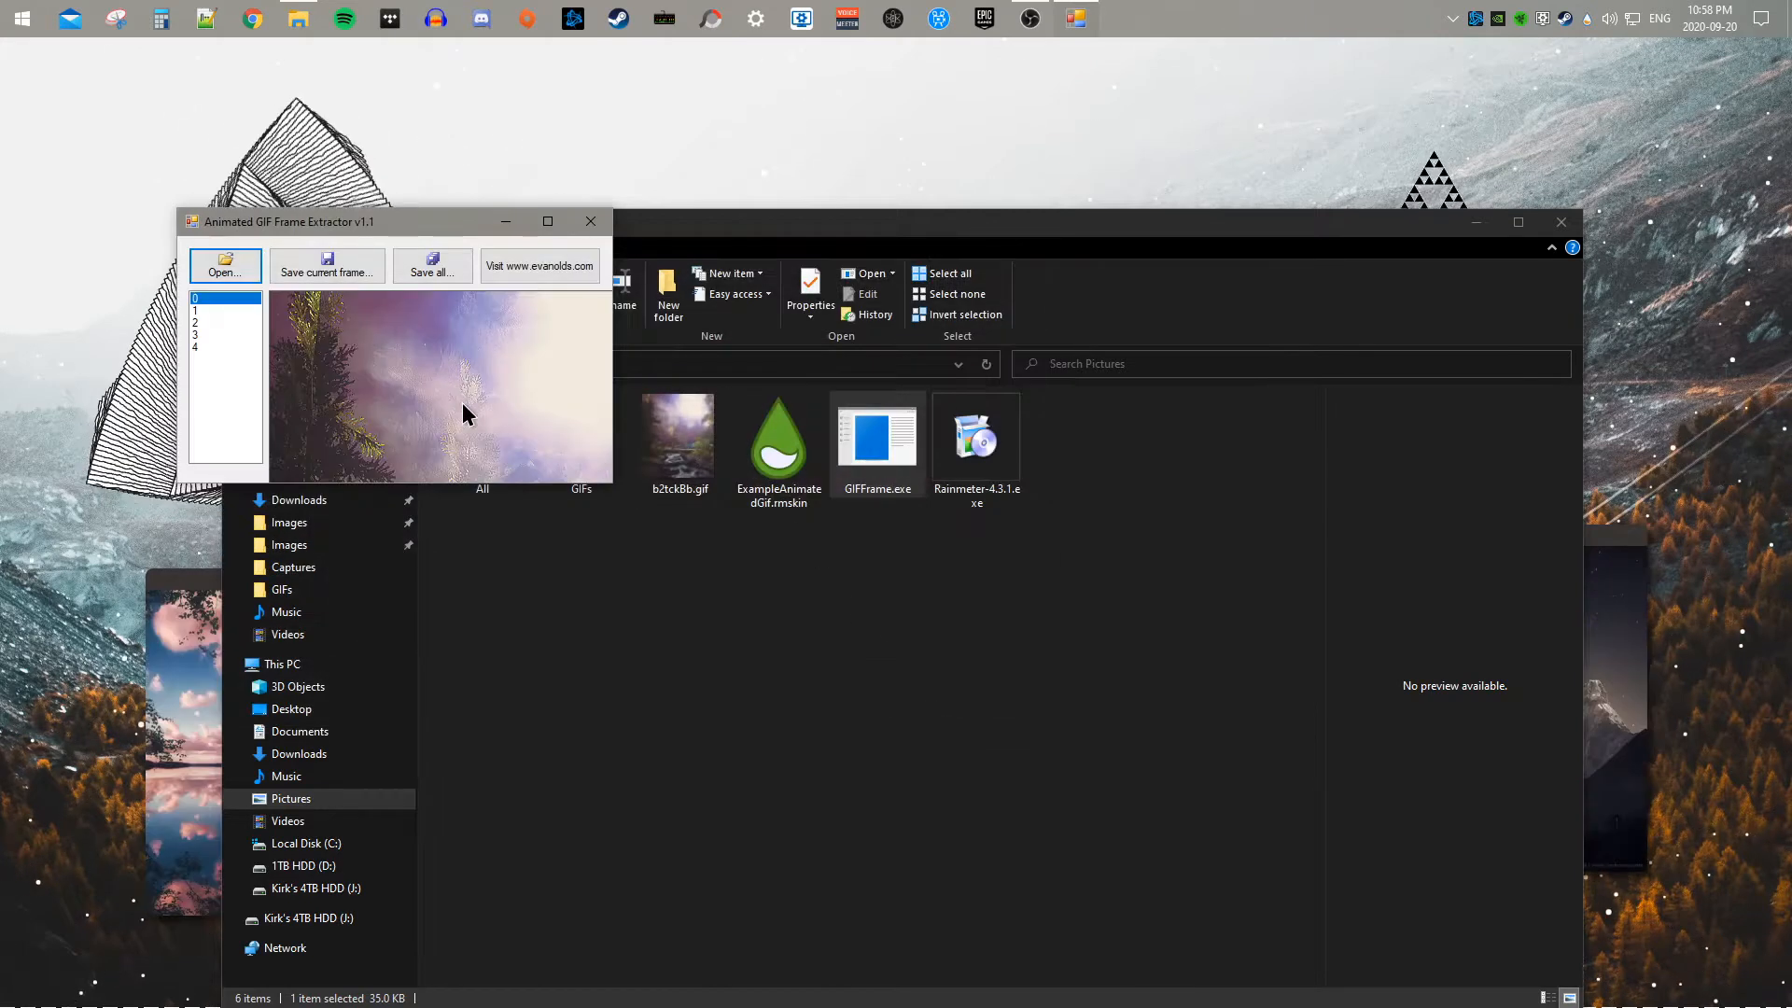
left_click(204, 345)
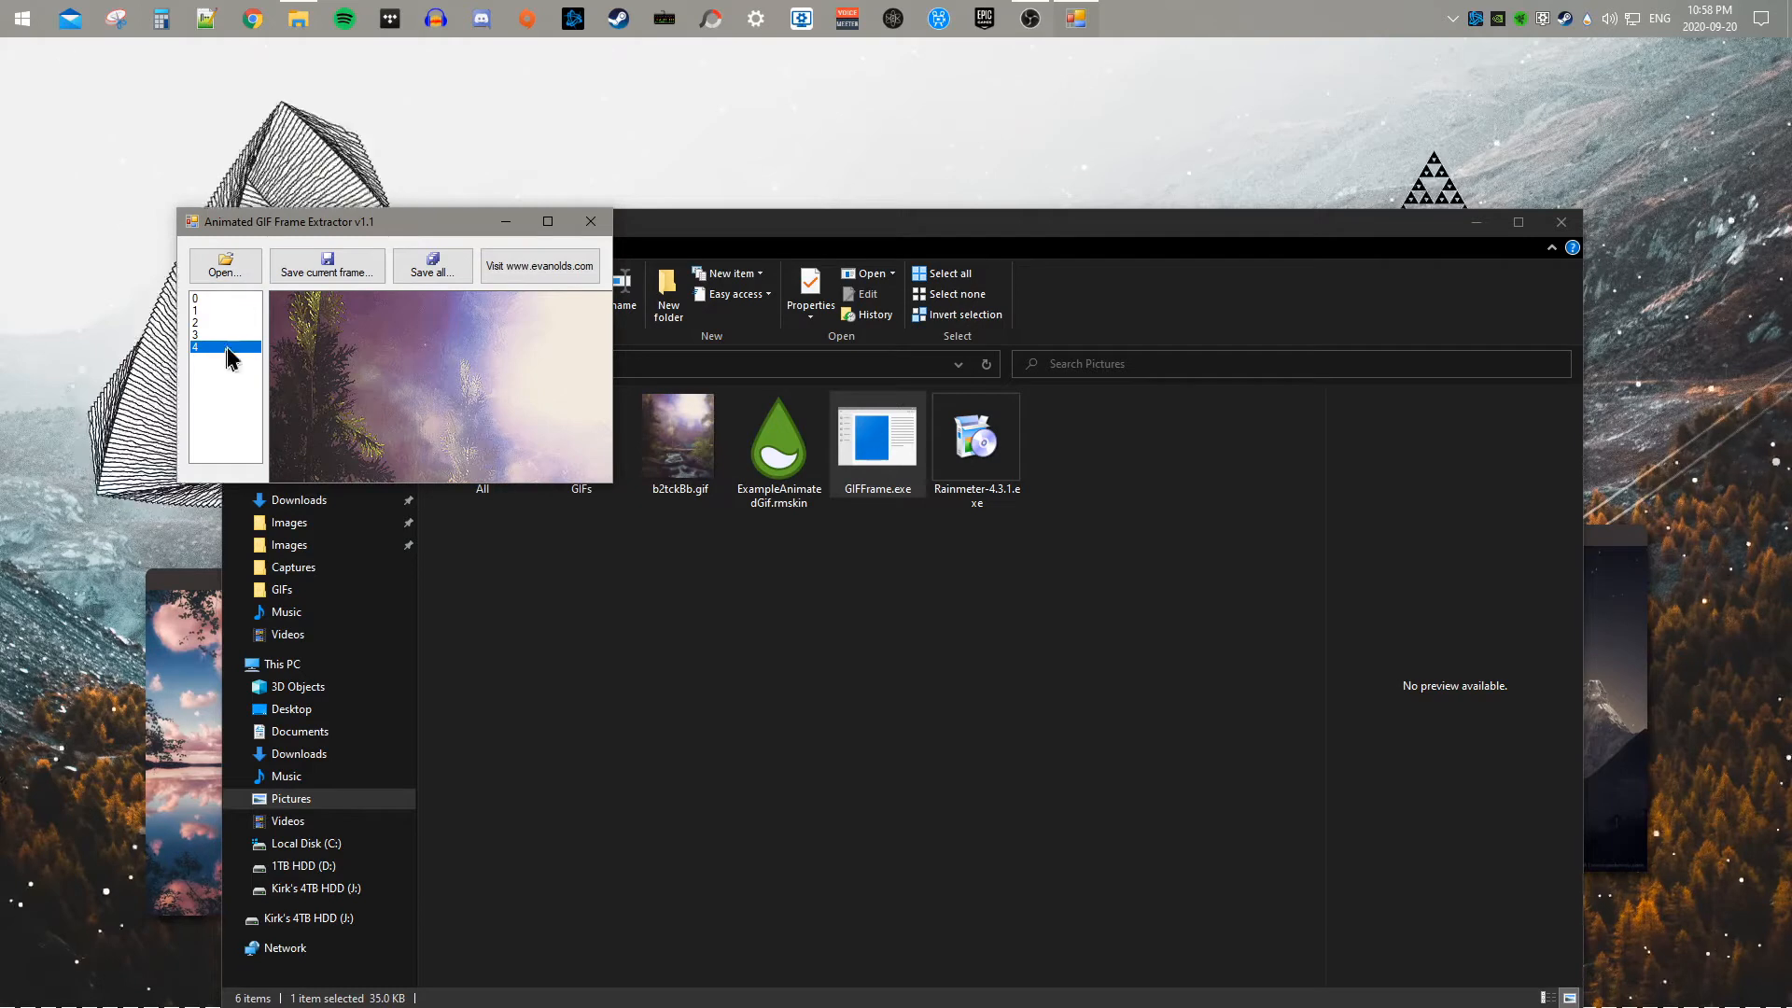
left_click(426, 266)
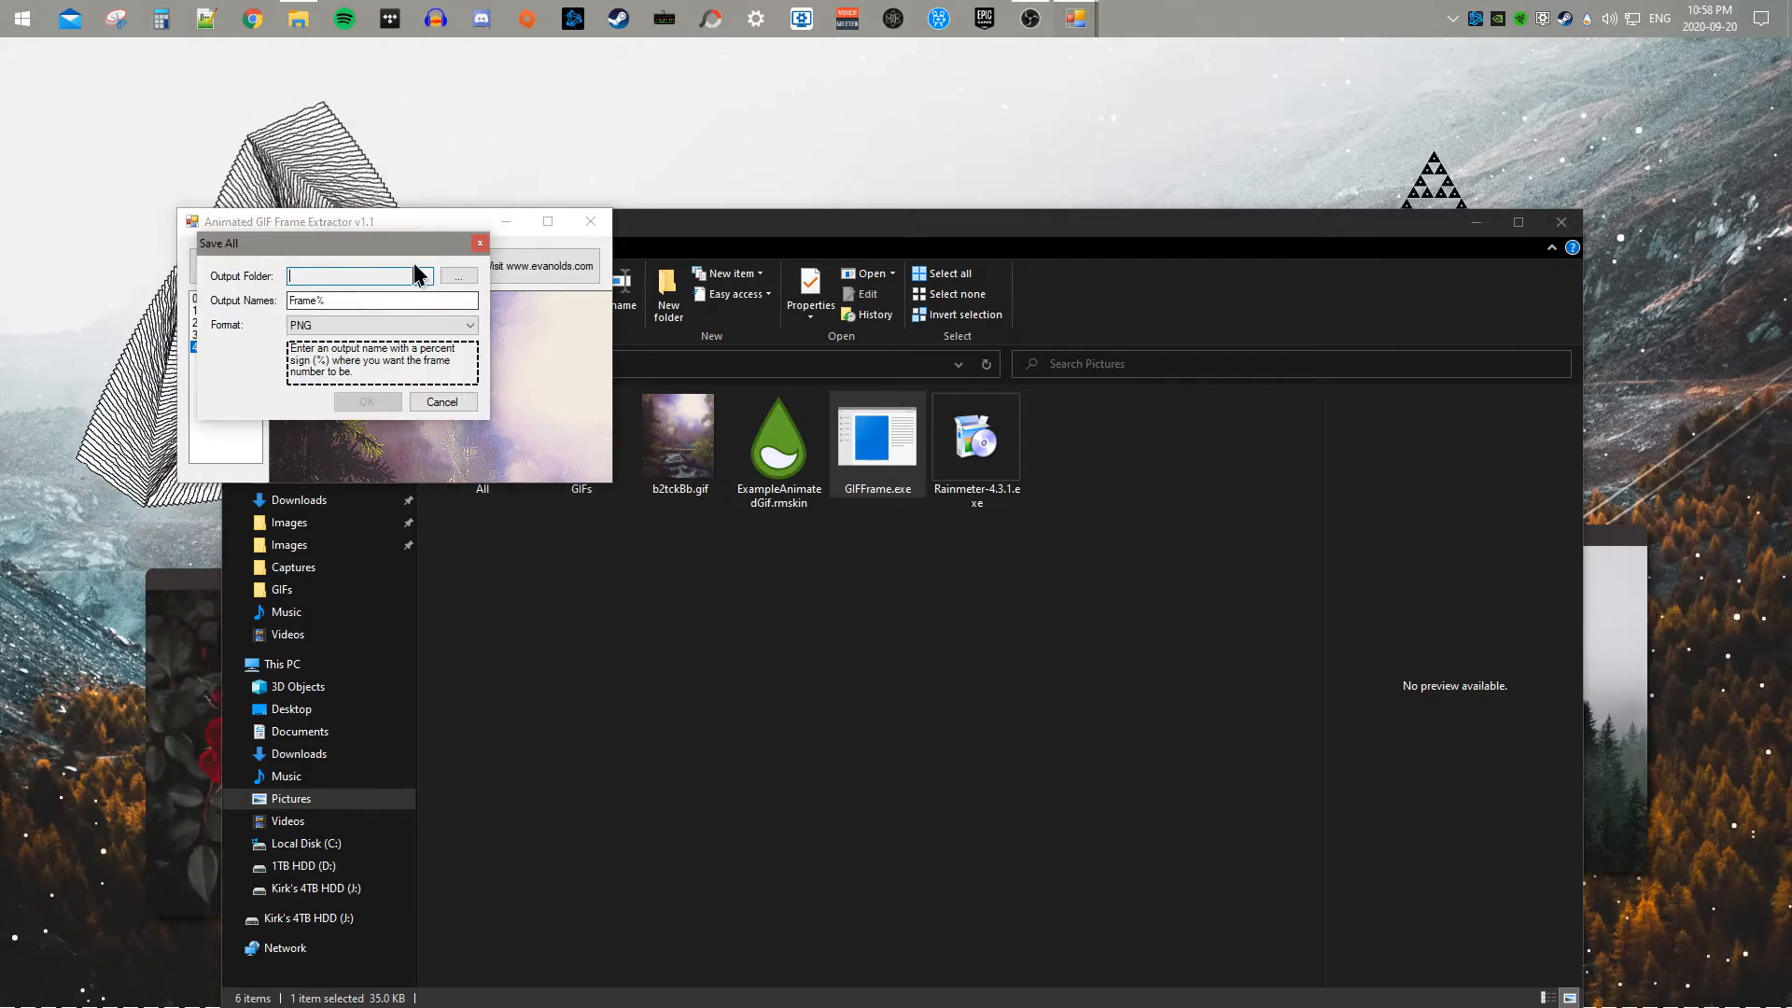
Step: Create a Frame folder under Libraries > Pictures > Pictures and save every frame there as PNG
left_click(459, 276)
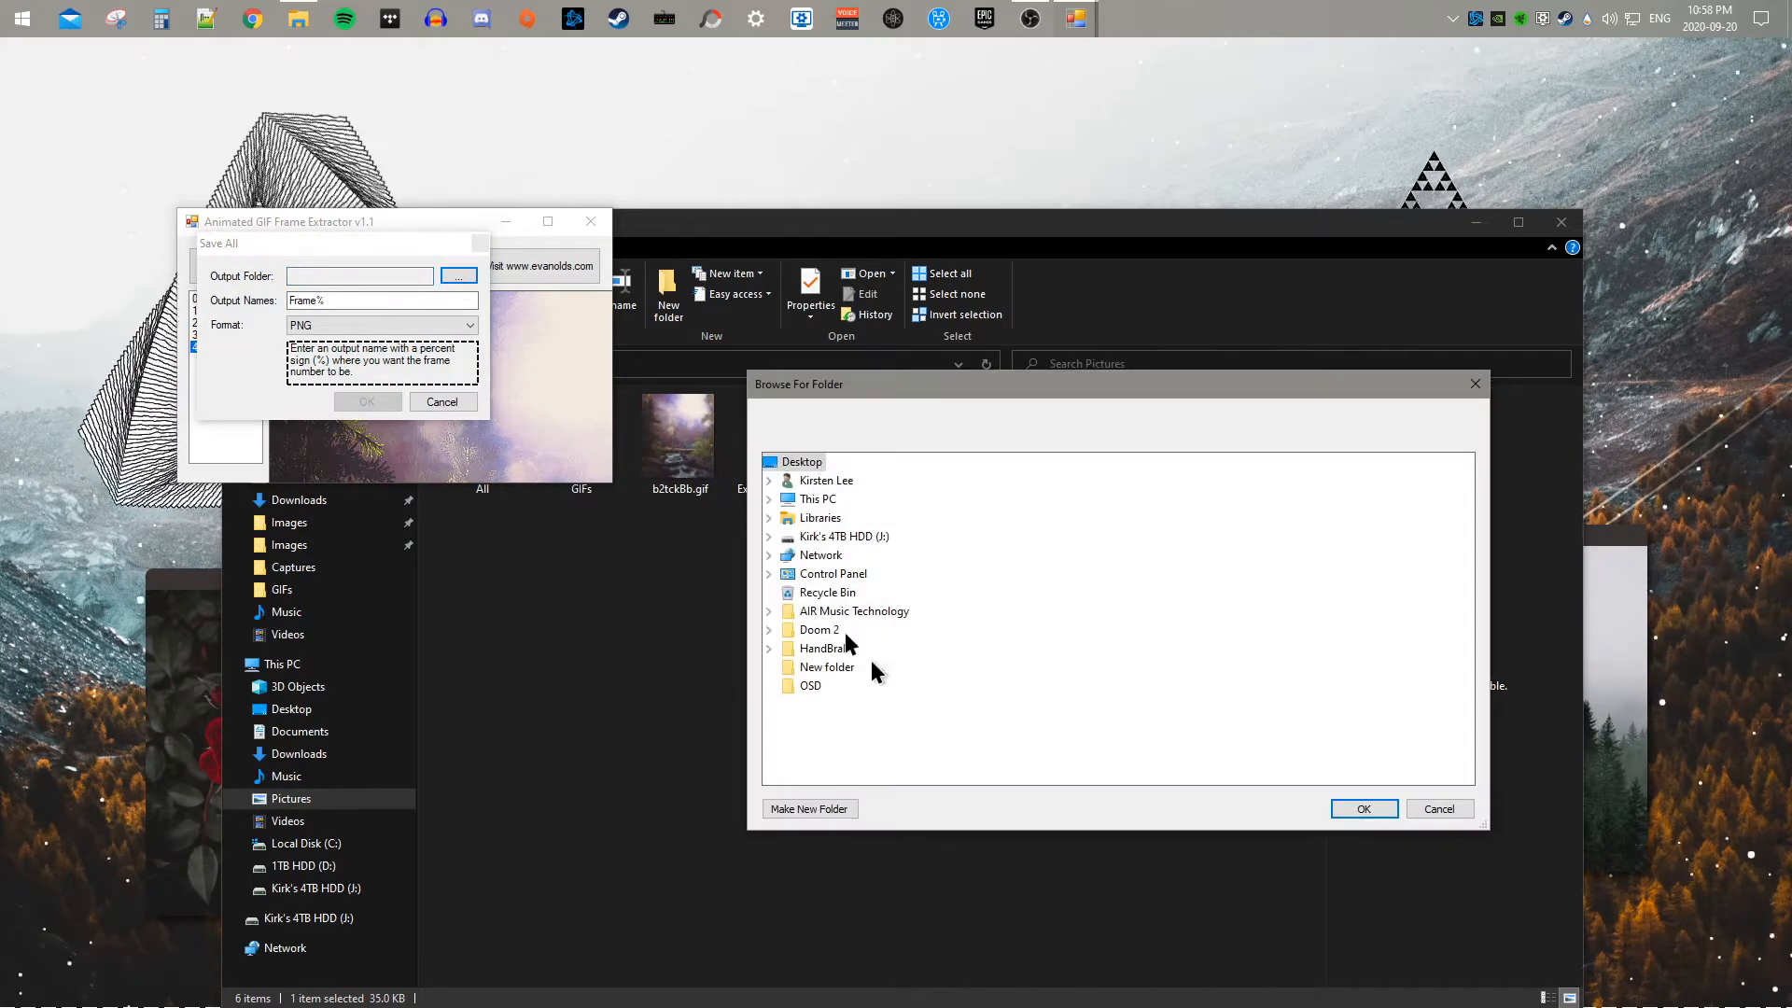
double_click(821, 518)
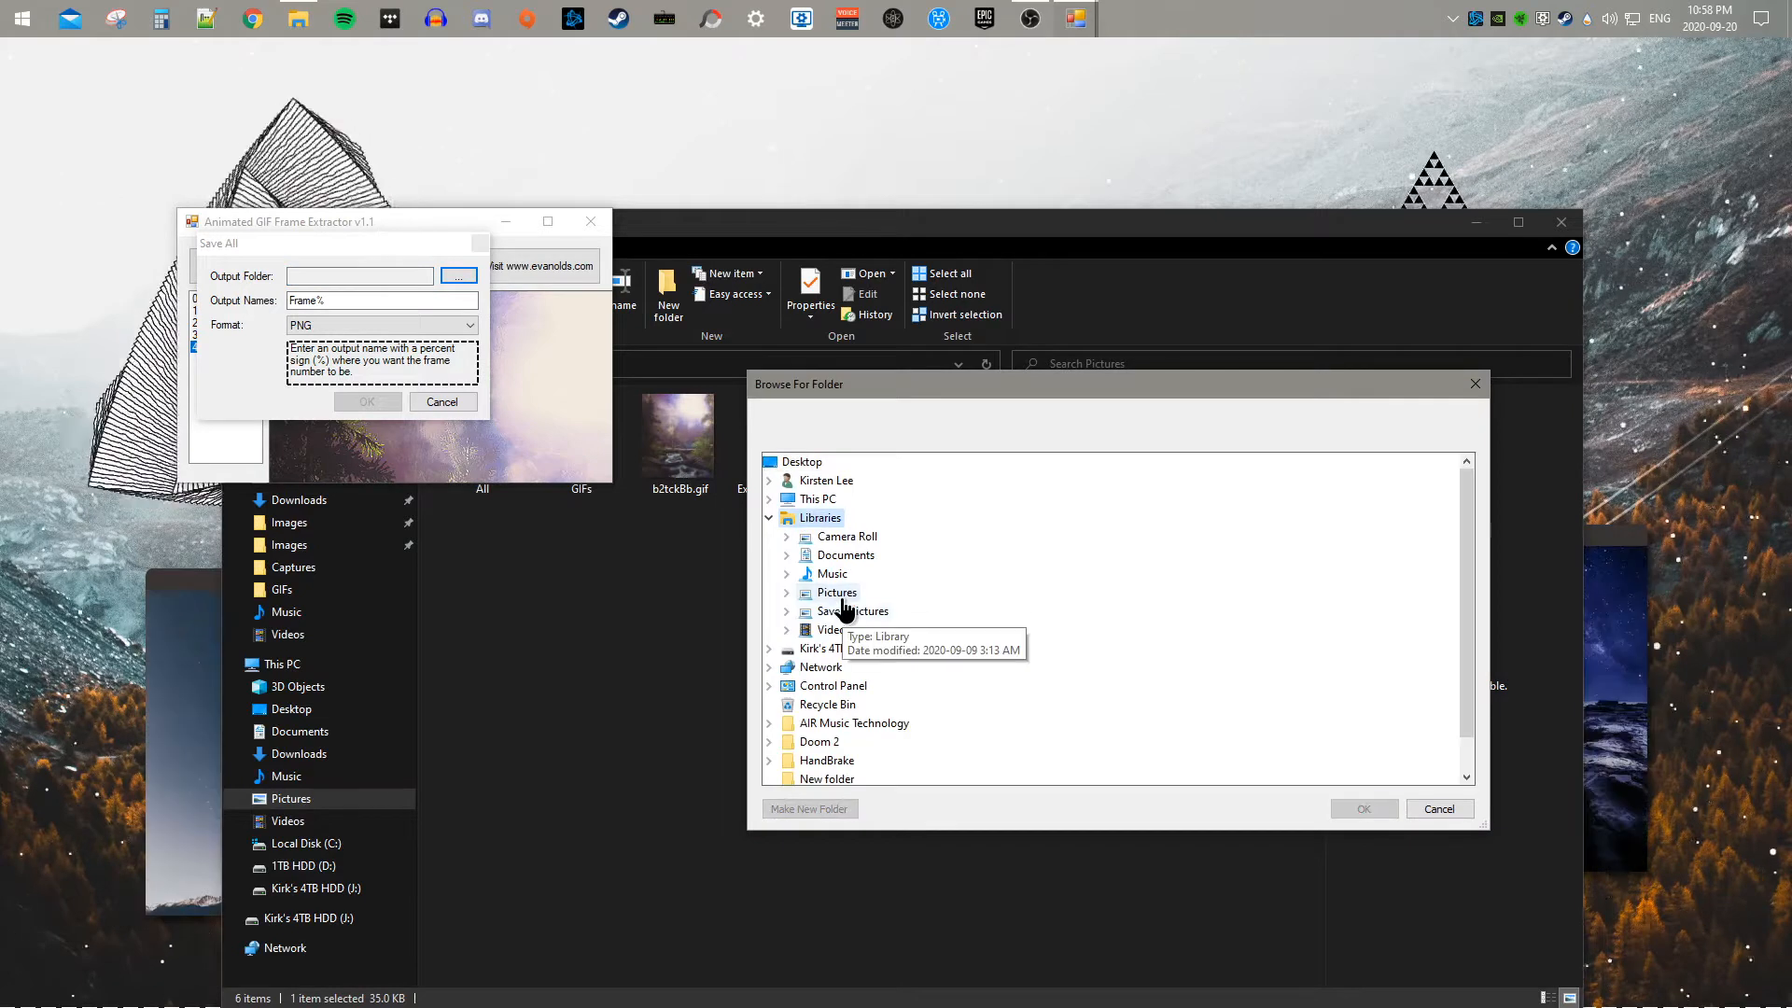
double_click(837, 592)
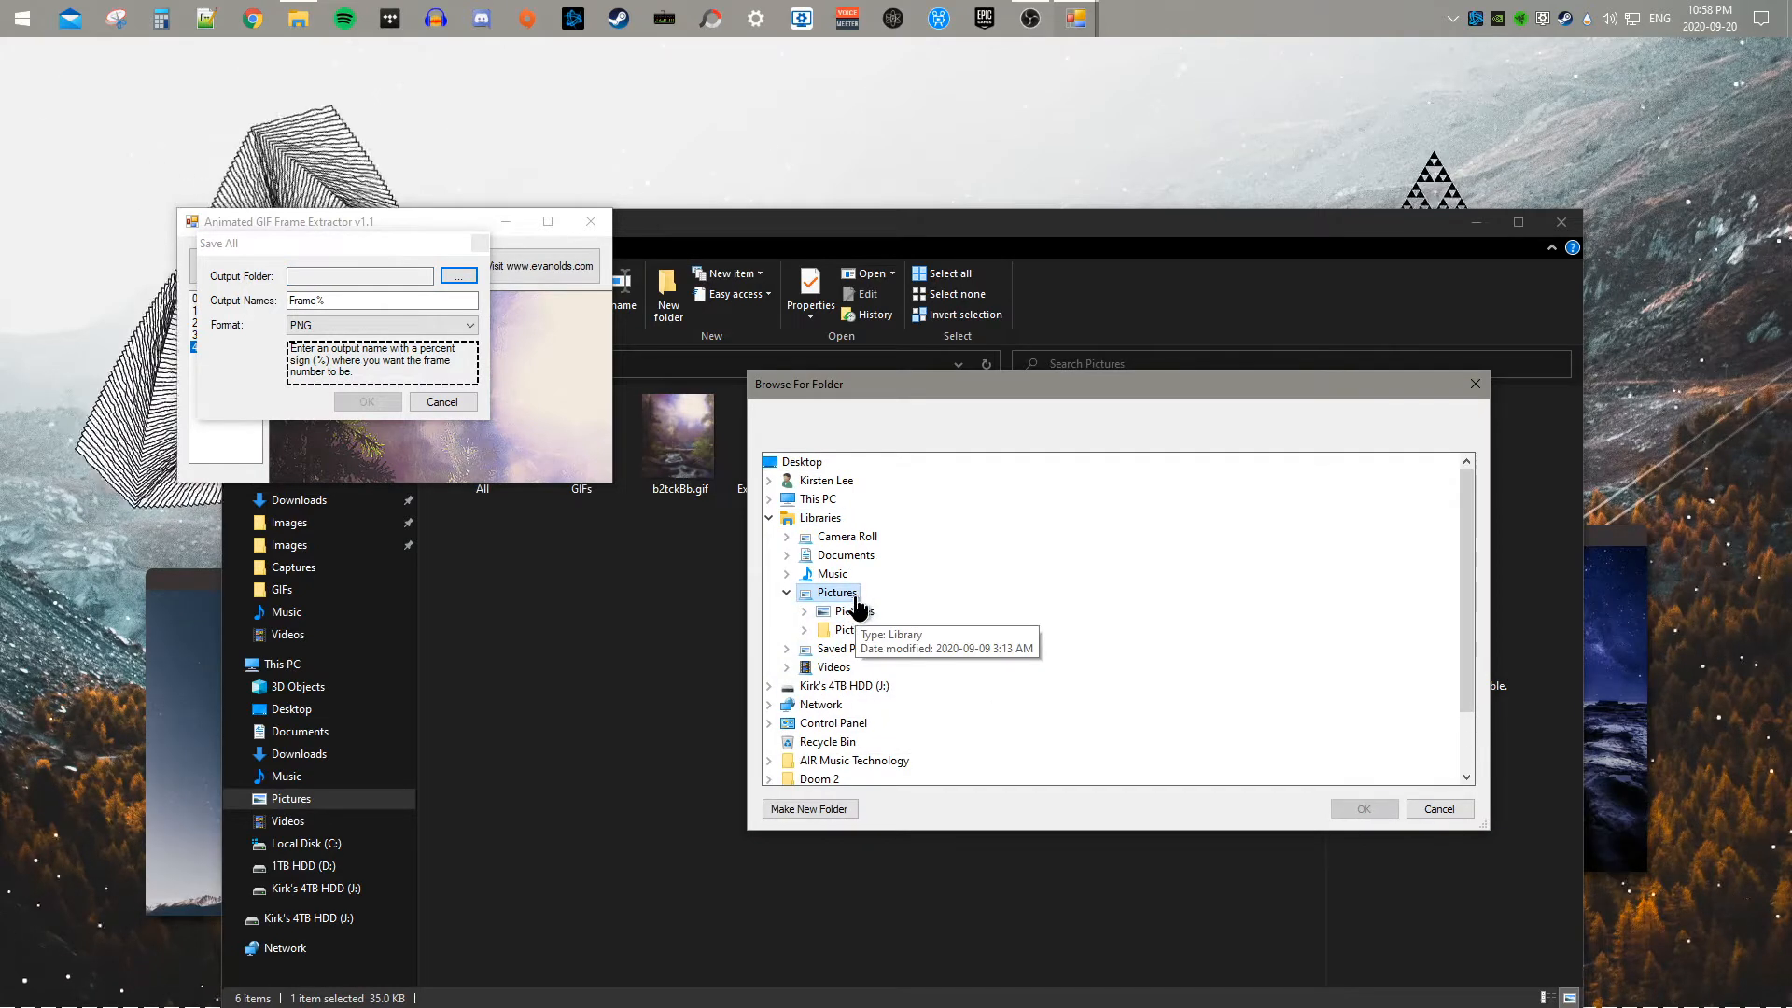
double_click(855, 611)
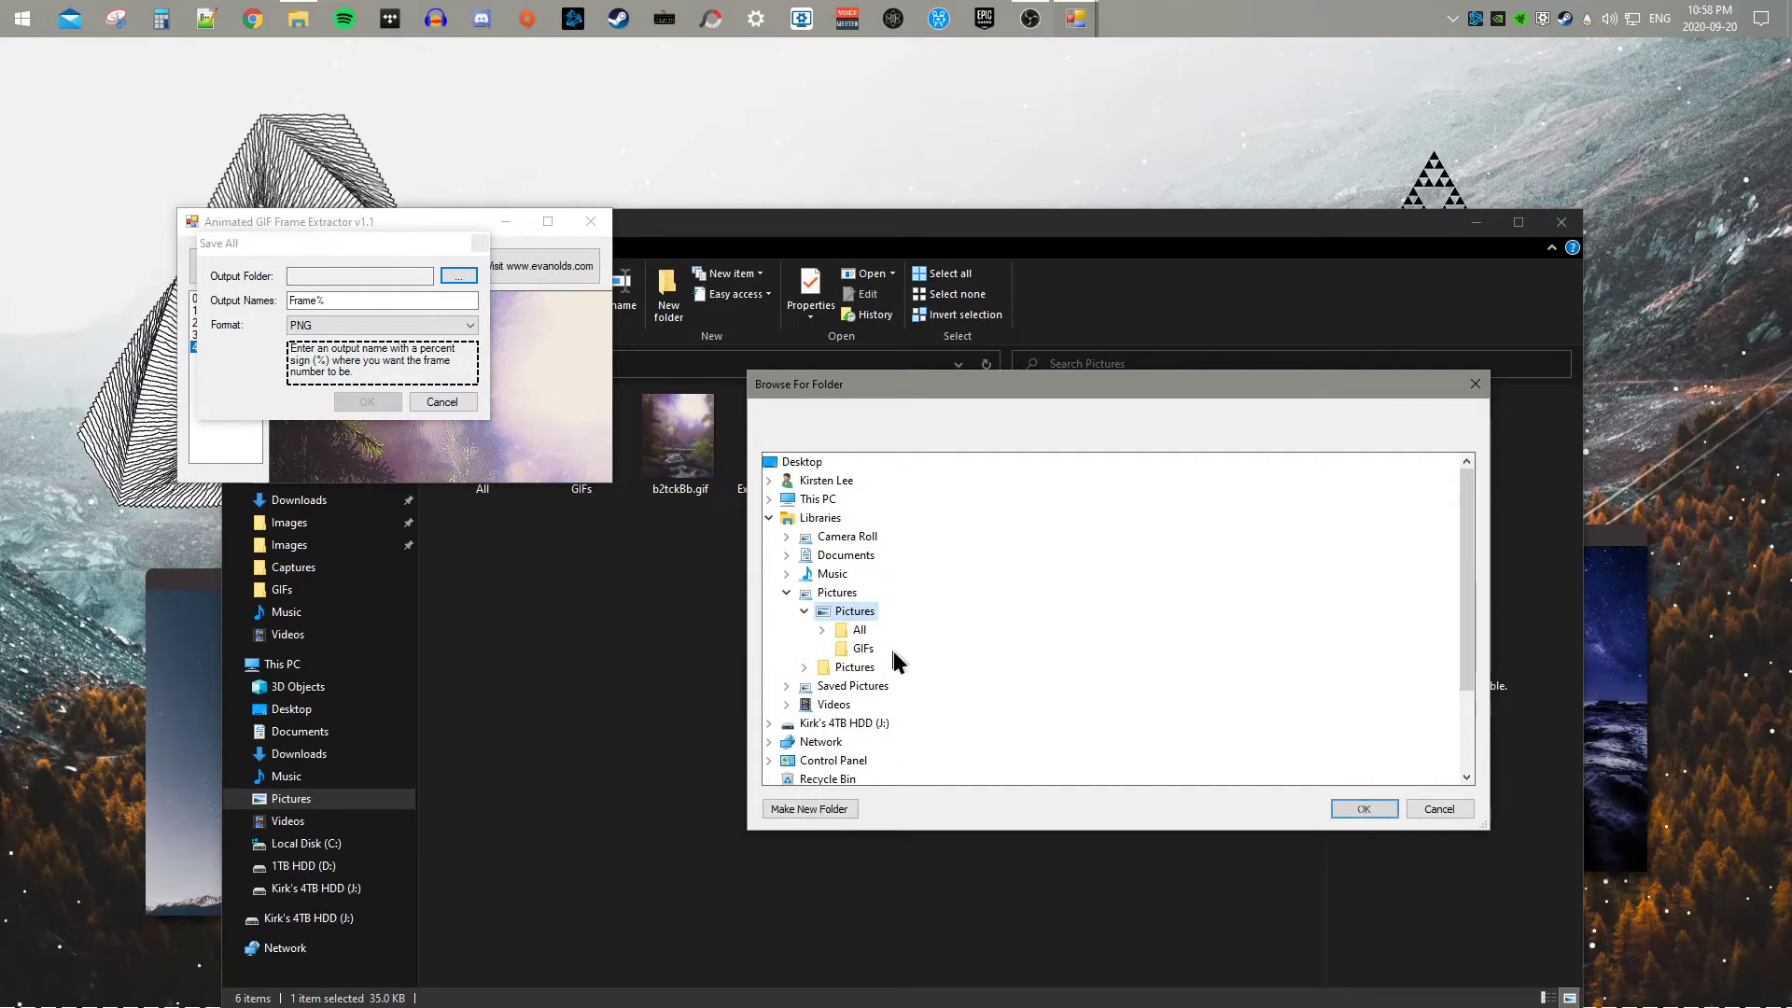
left_click(810, 811)
type("Frame")
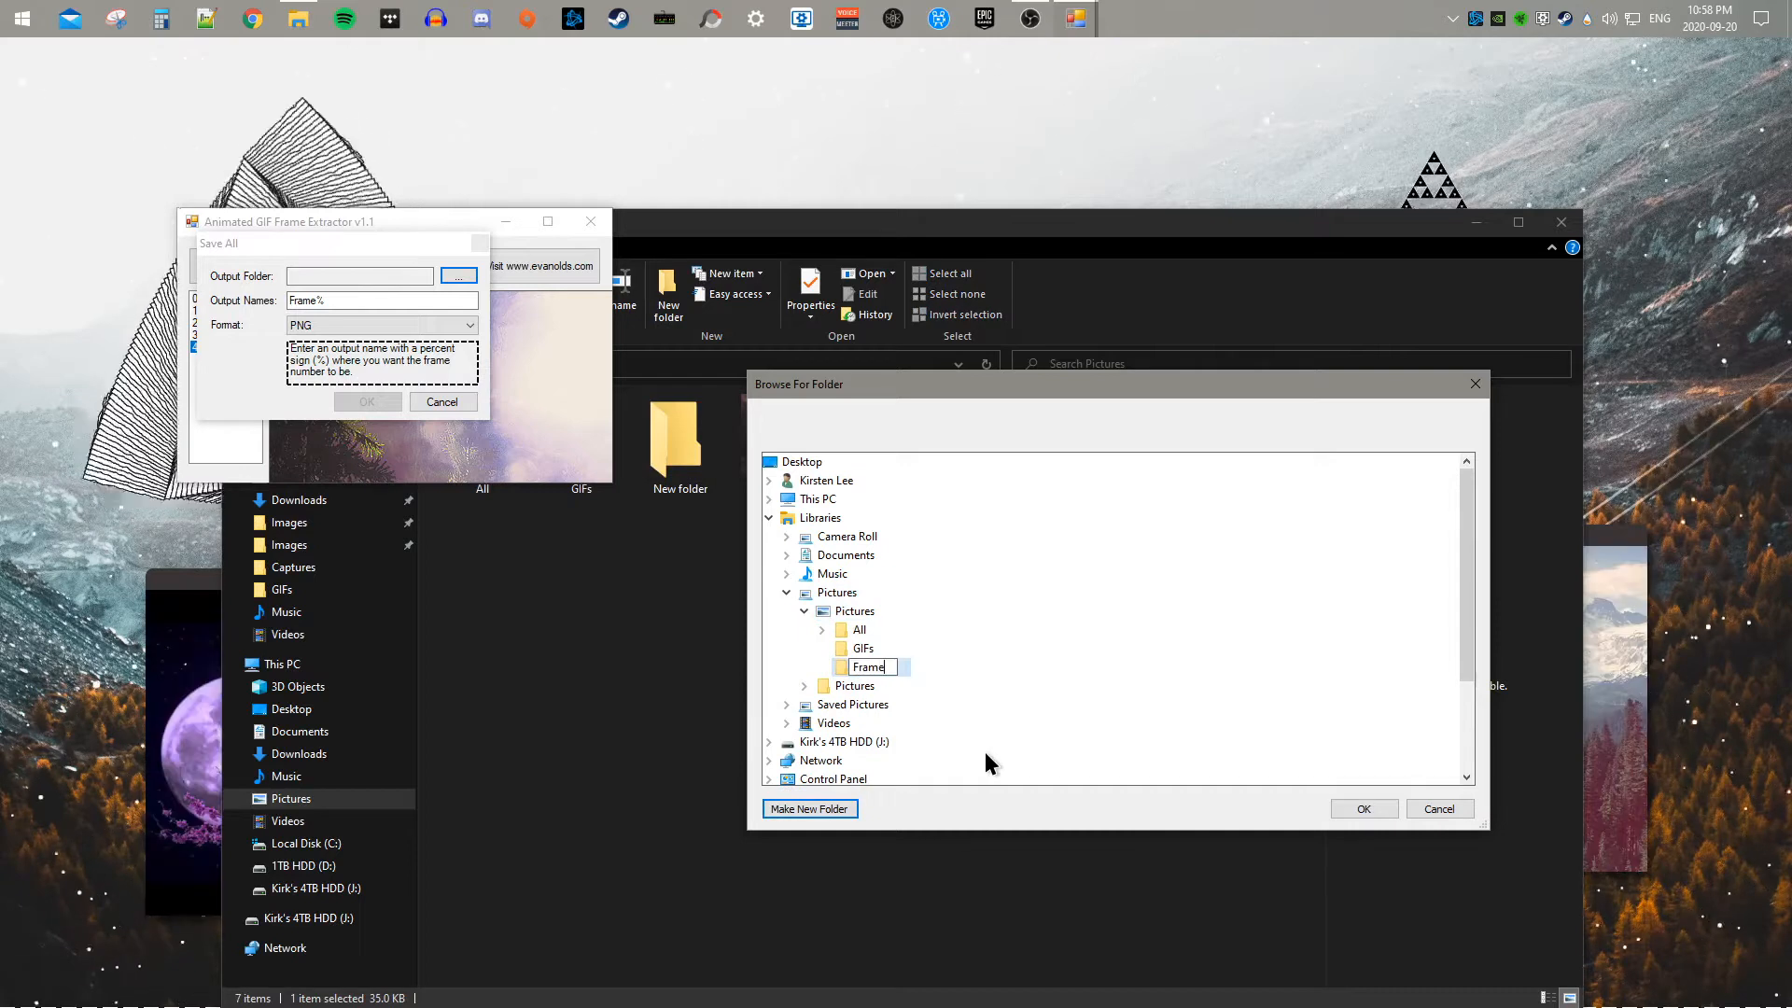
key("Return")
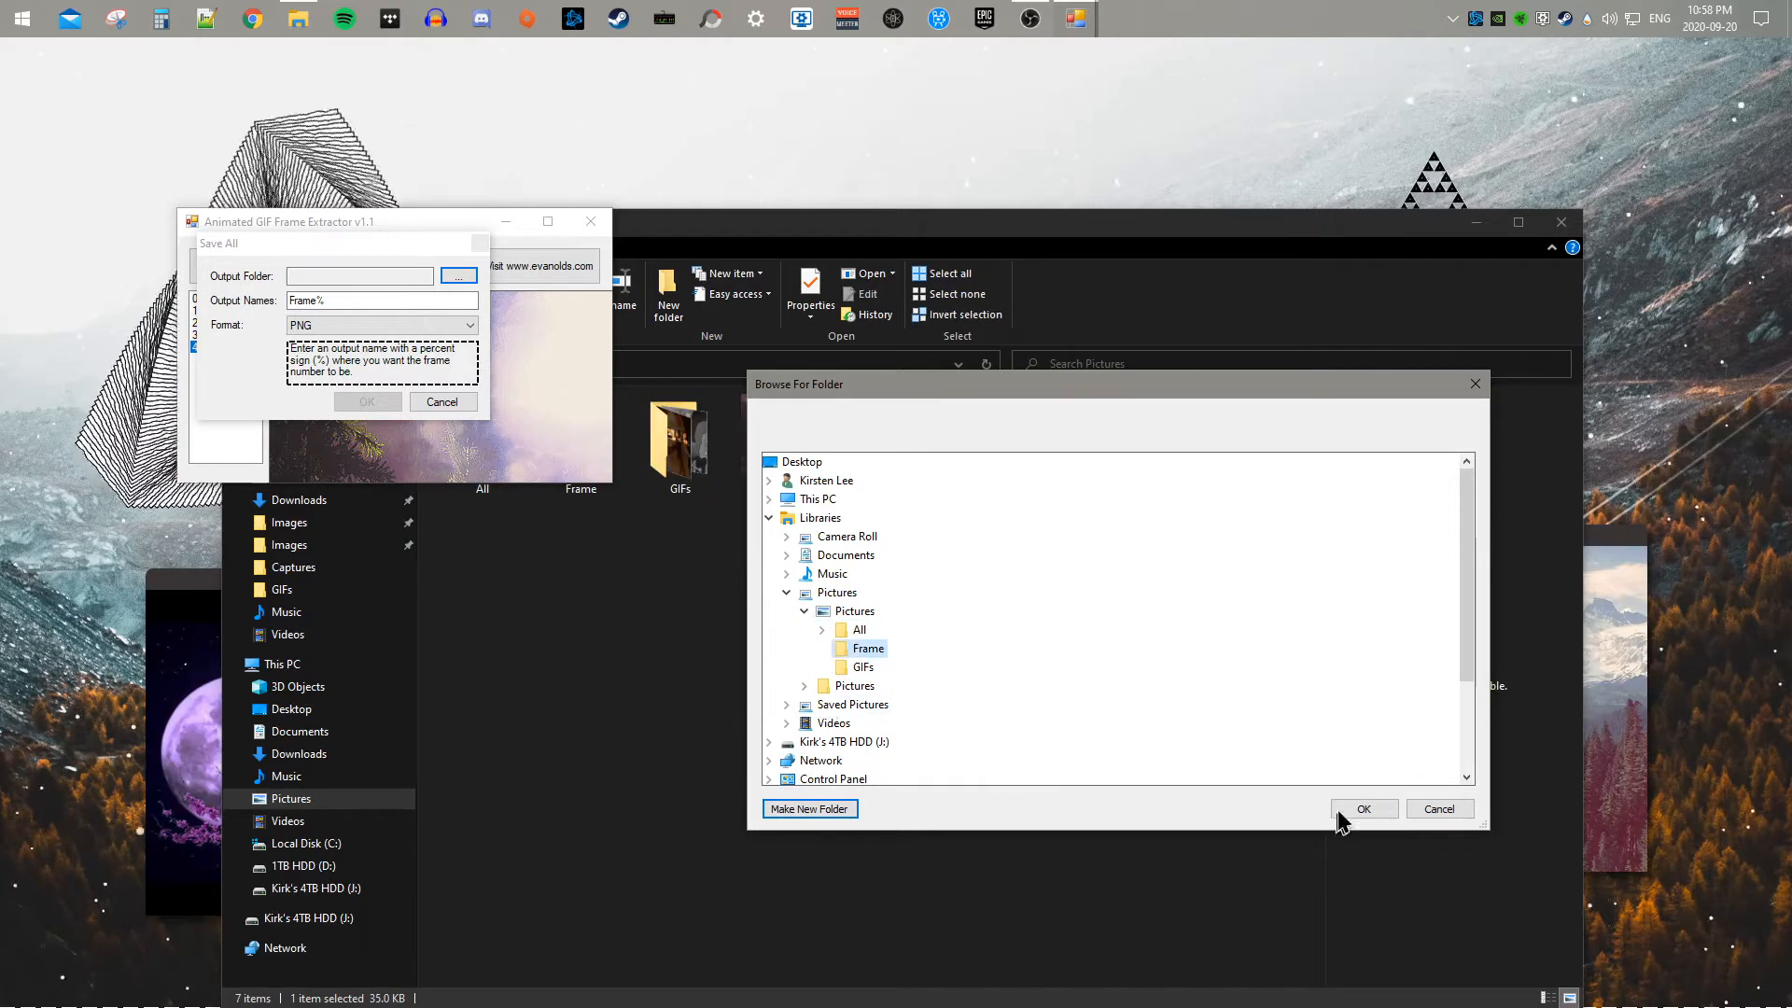
left_click(1362, 809)
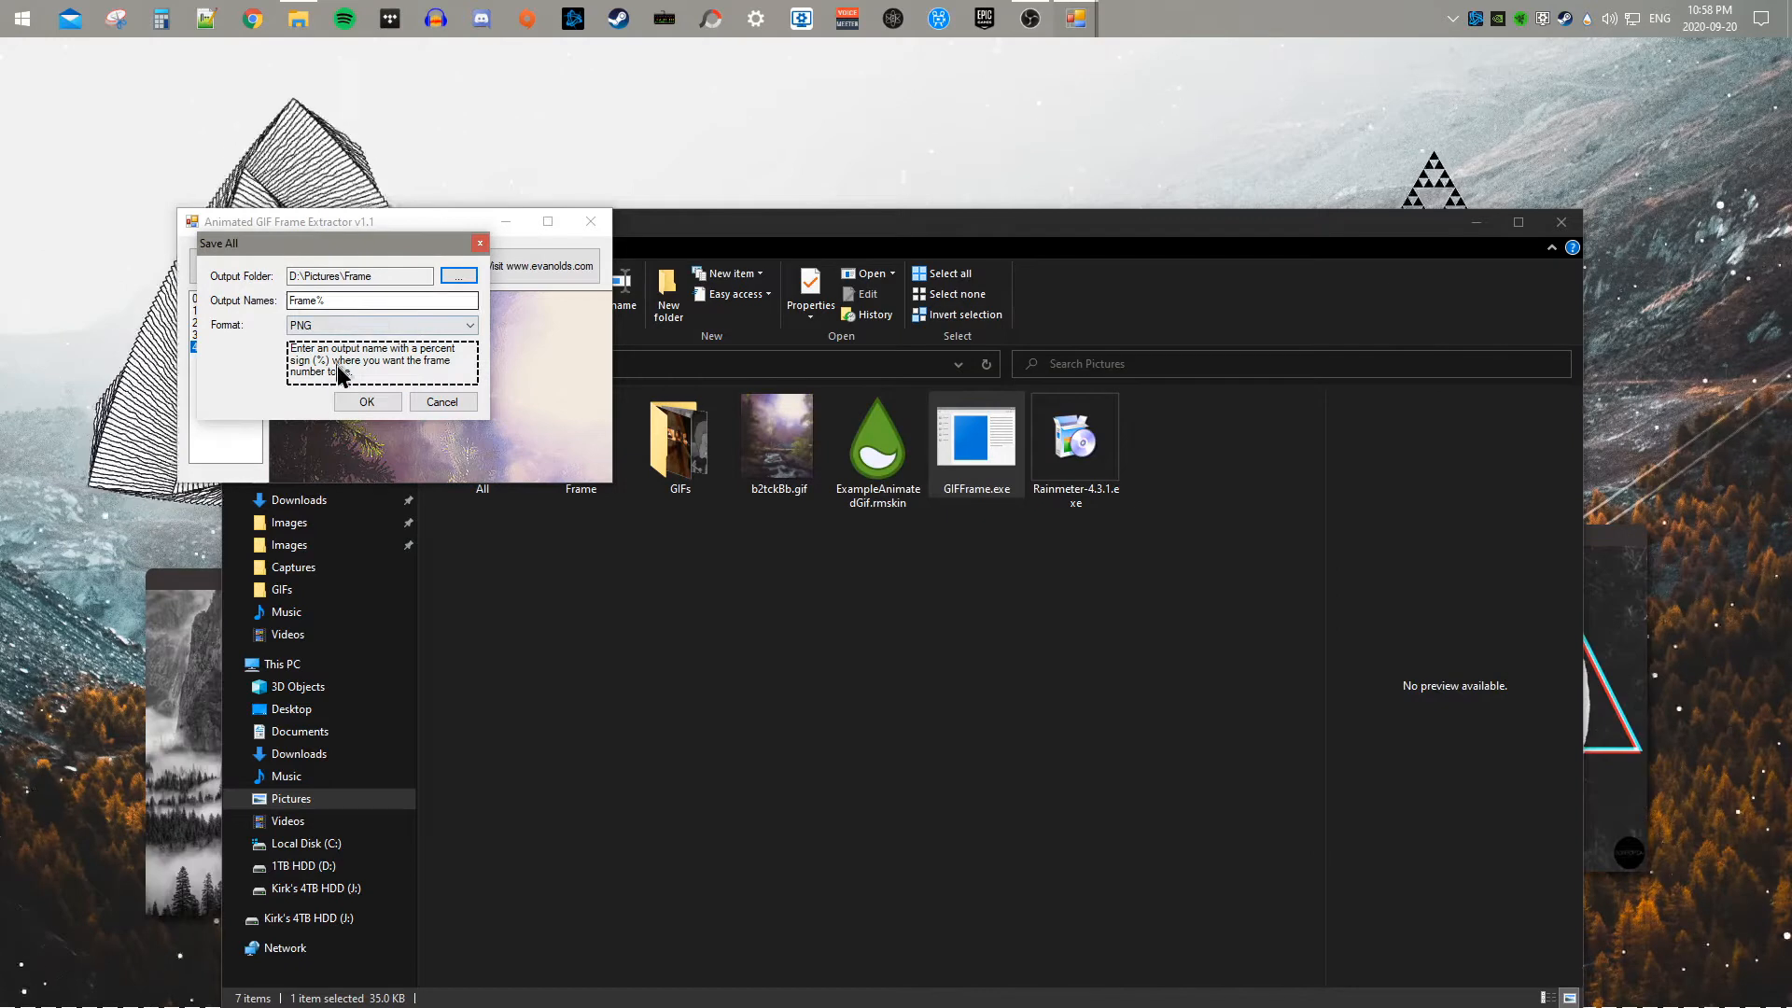
left_click(368, 402)
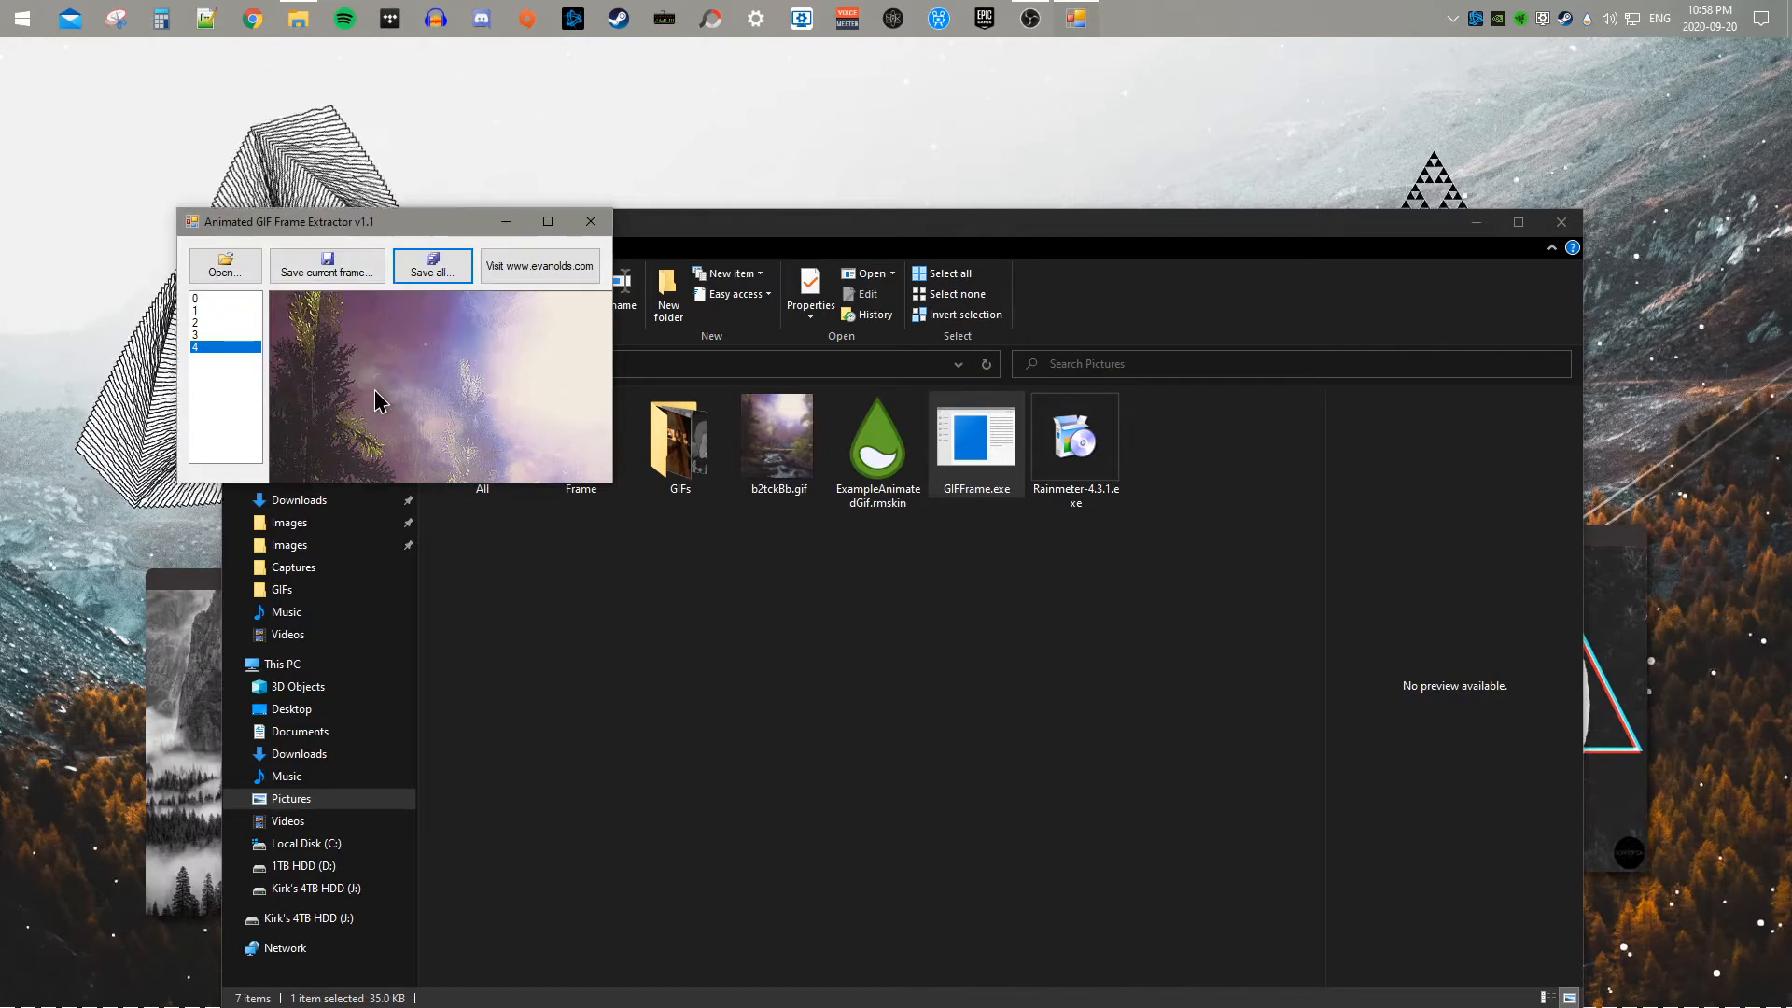
Step: Copy Frame0–Frame4.png from inside the Frame folder
left_click(601, 224)
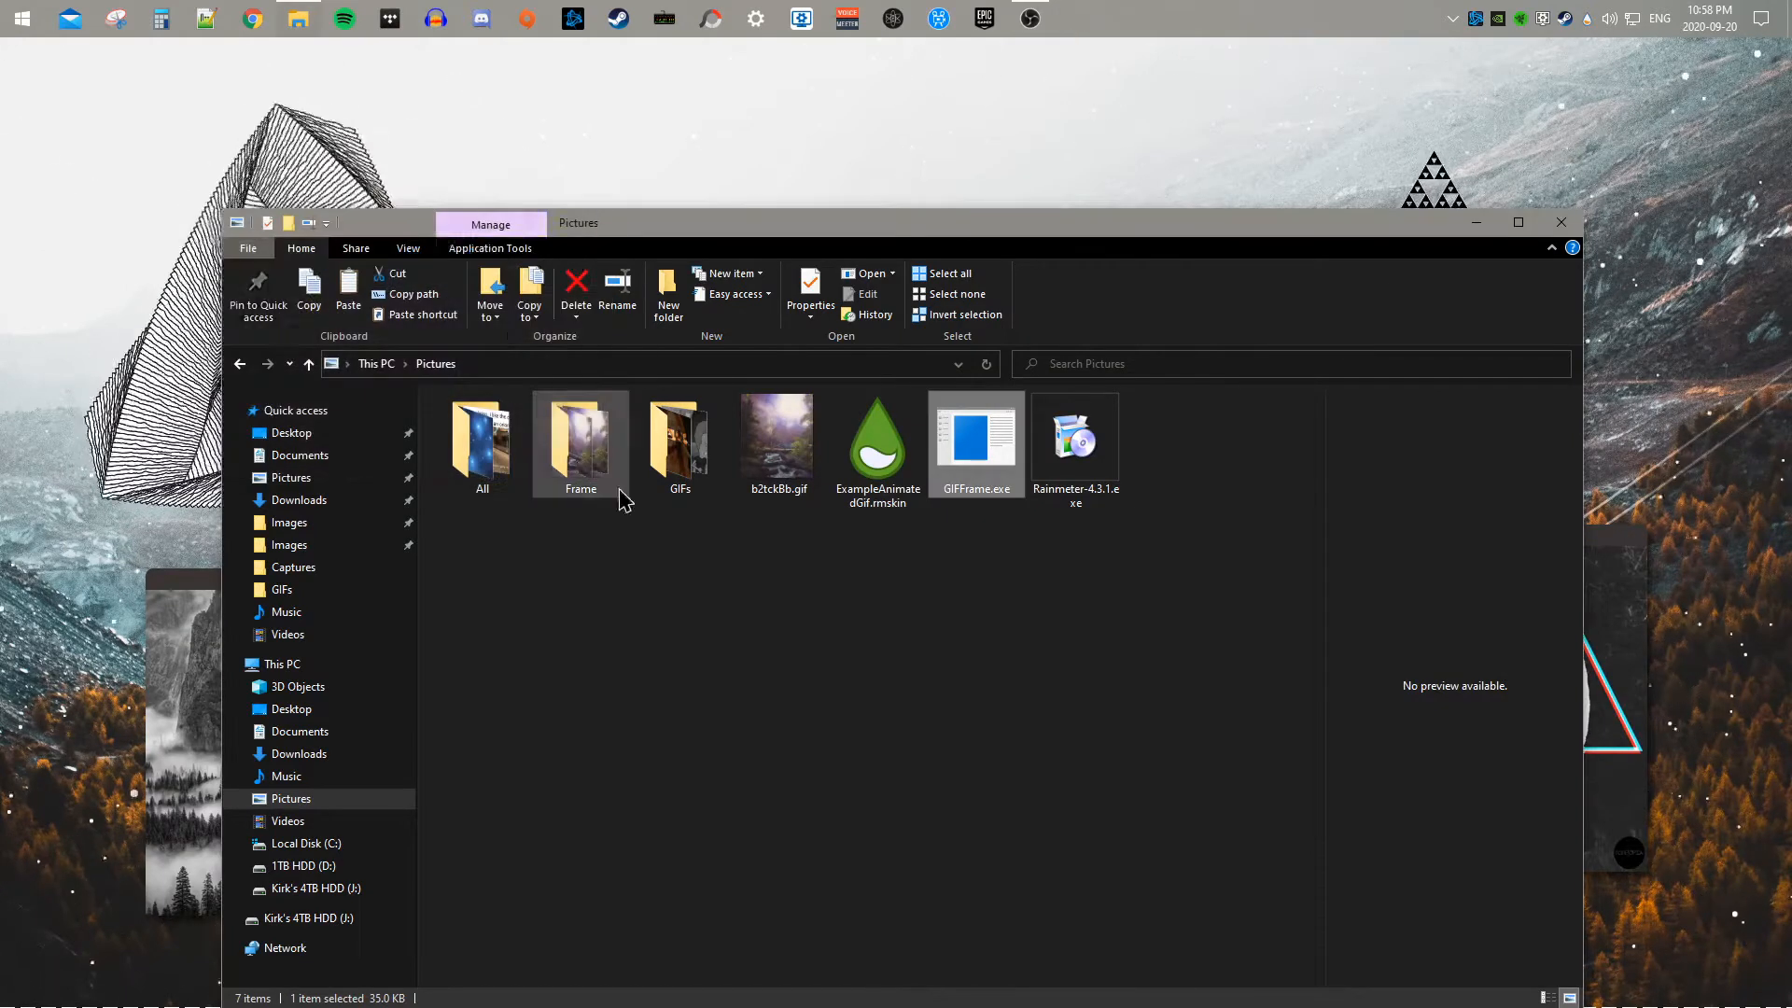
double_click(580, 445)
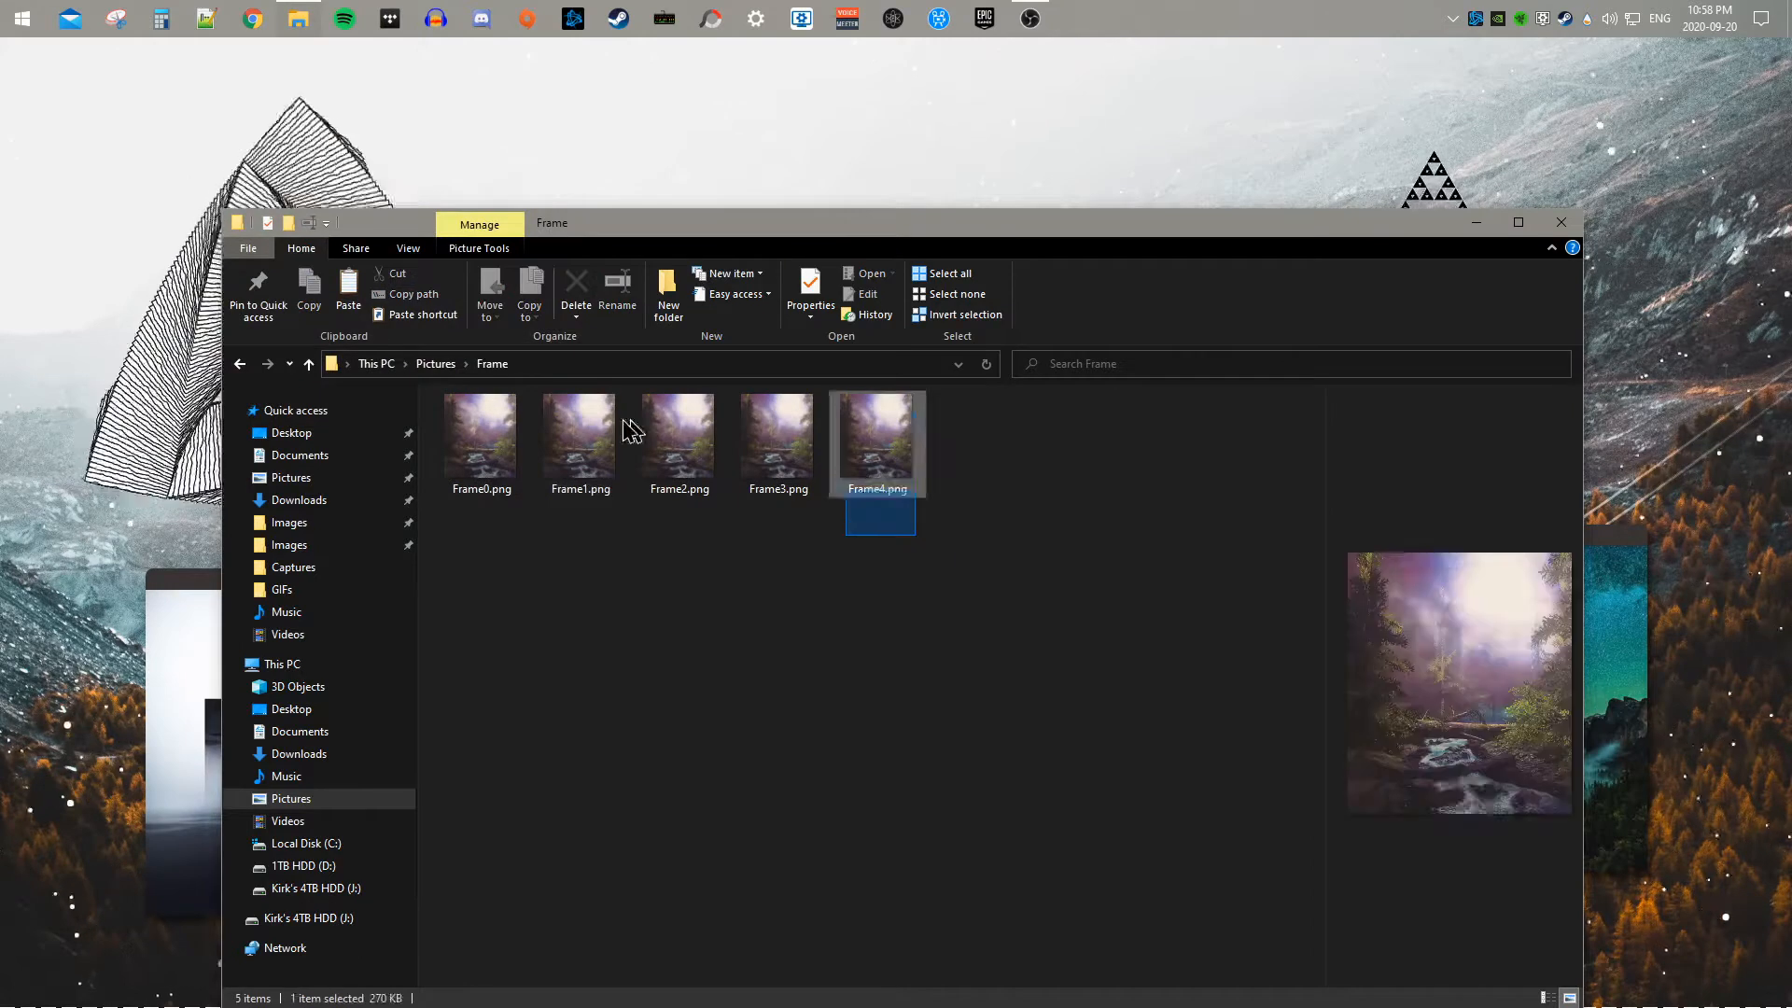
left_click_drag(925, 532, 448, 420)
right_click(486, 443)
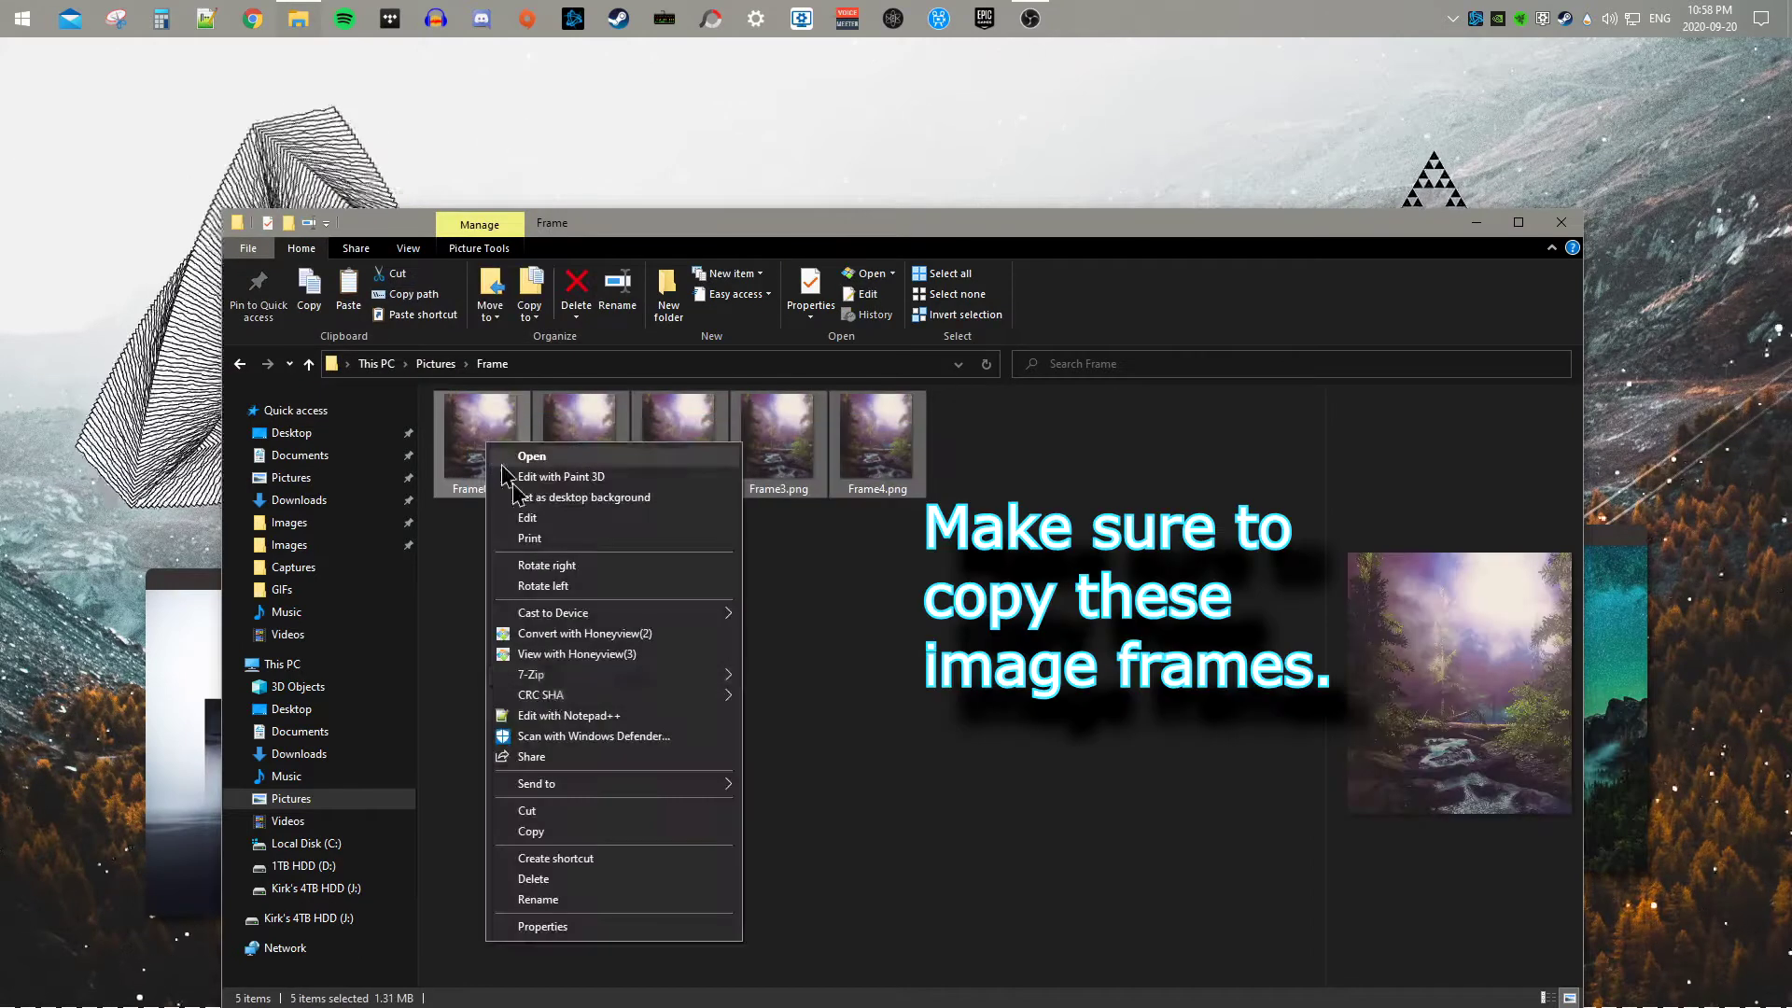
left_click(554, 835)
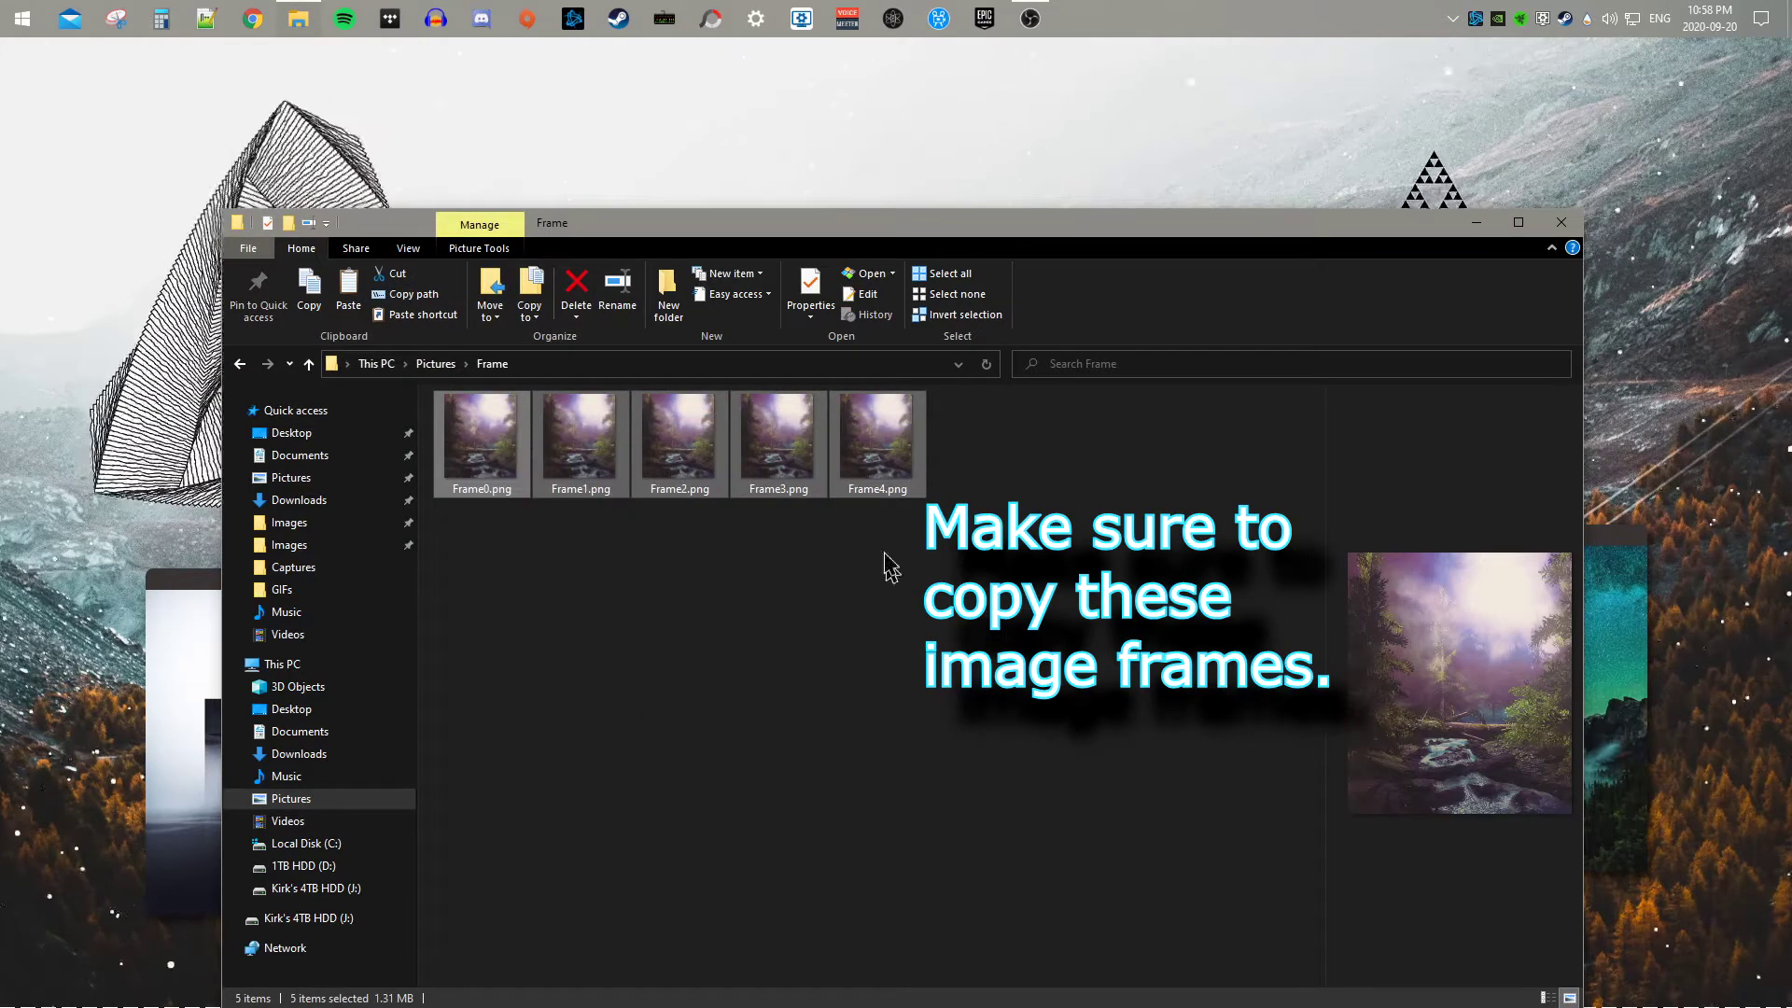
Step: Return to Pictures and select the ExampleAnimatedGif.rmskin package
left_click(889, 499)
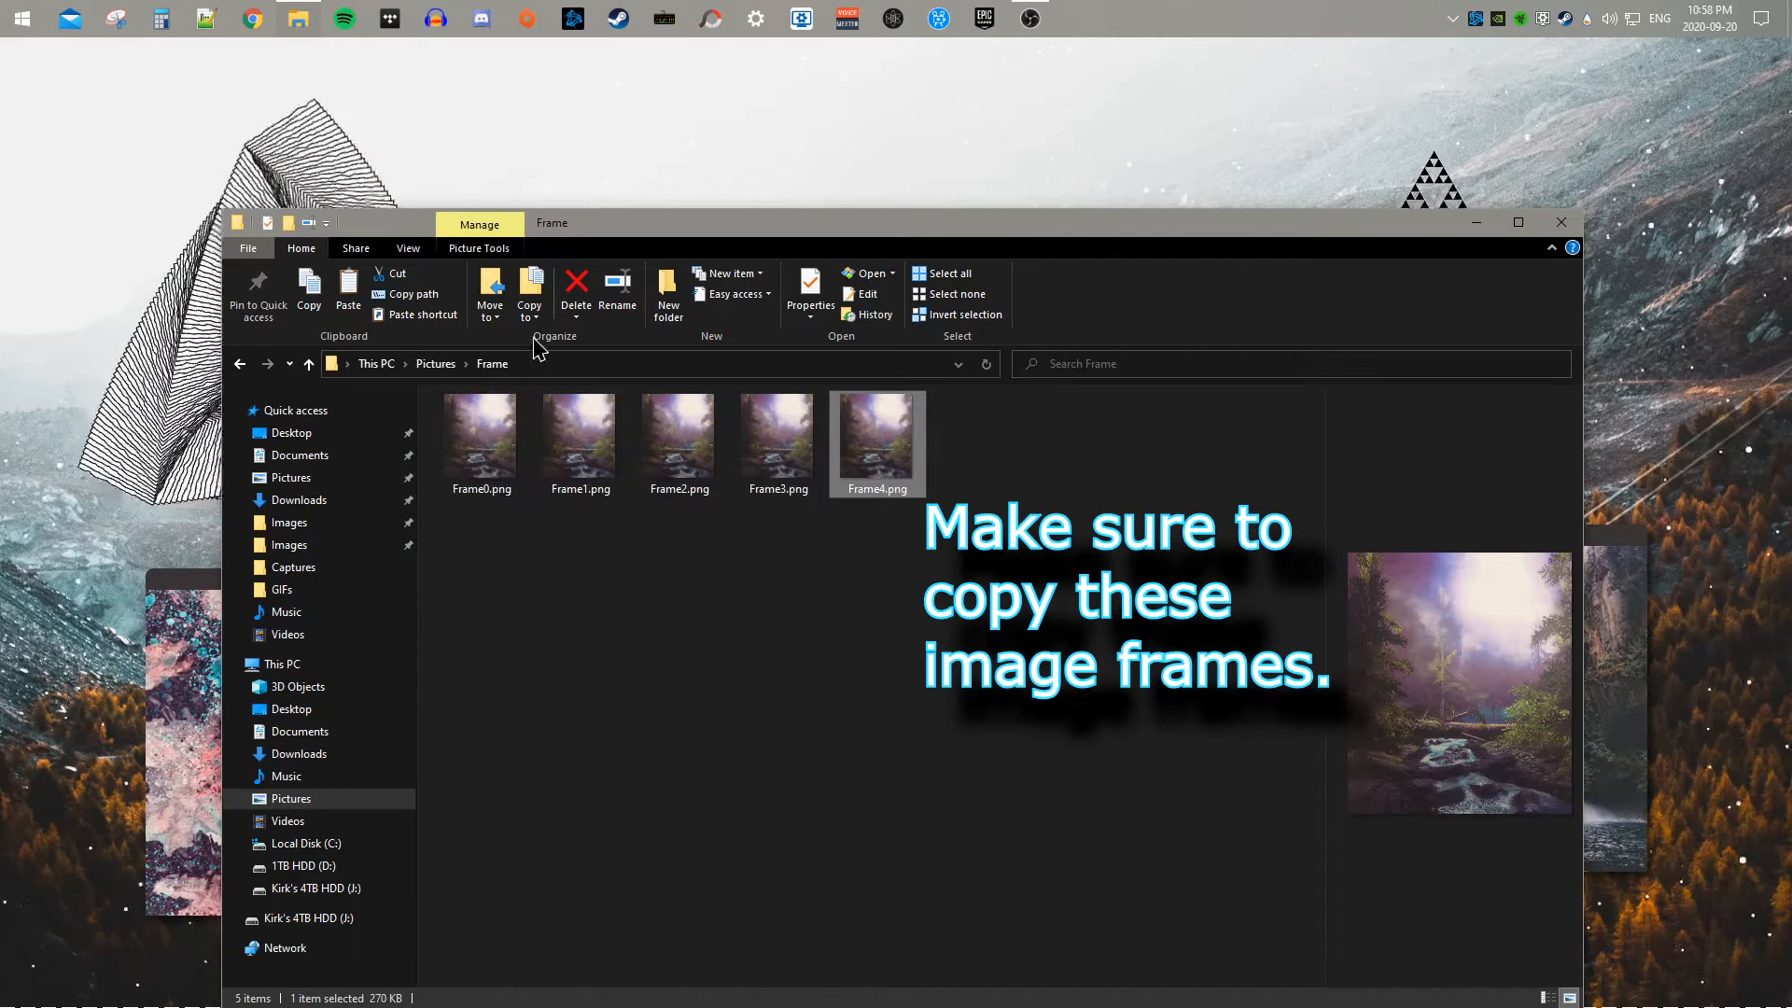
left_click(435, 365)
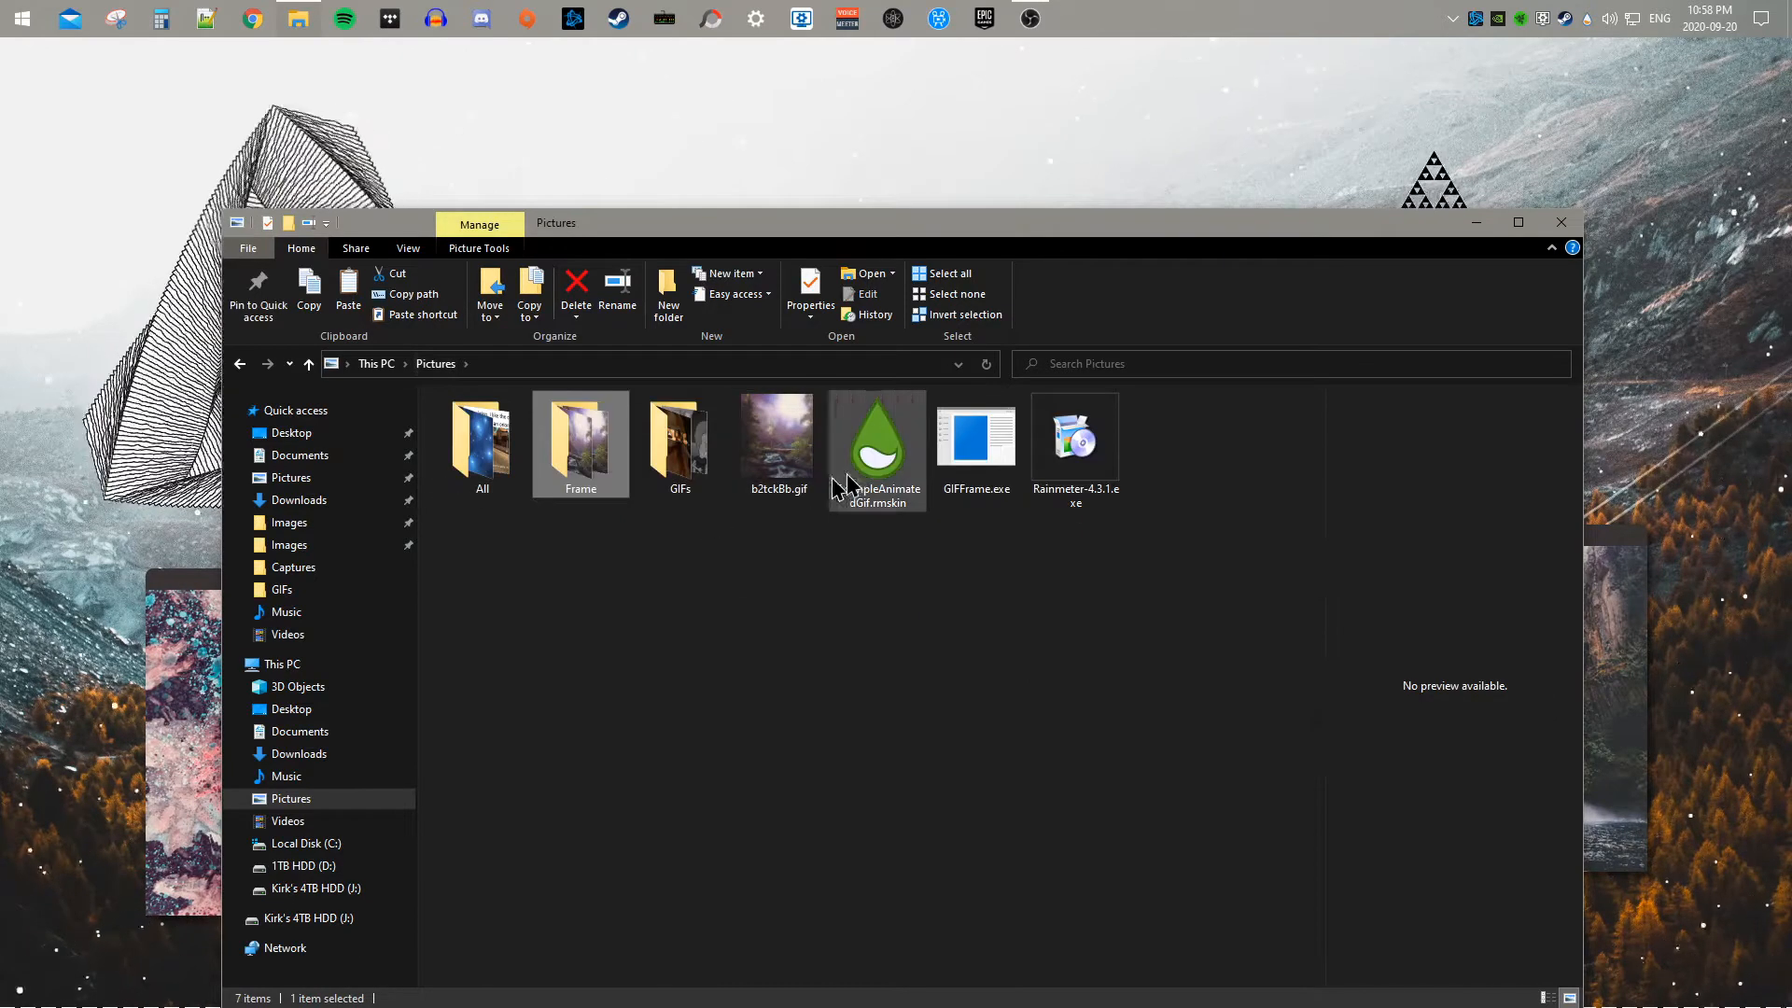
left_click(877, 449)
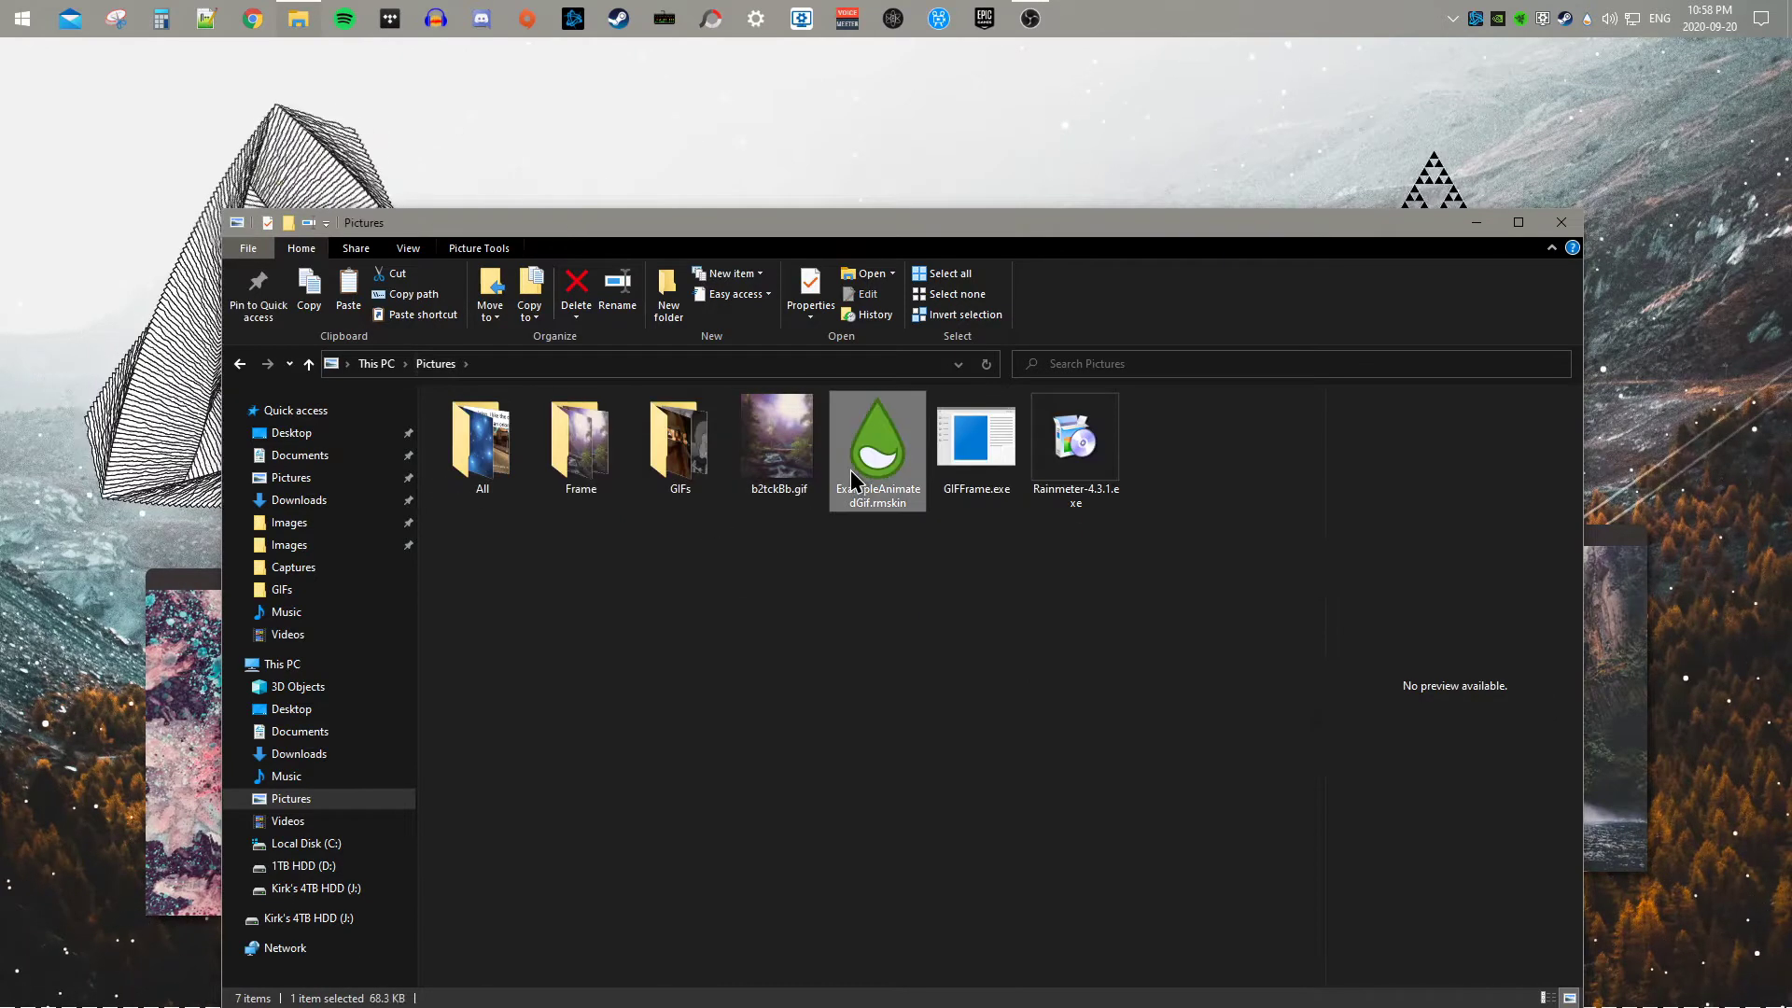
Step: Install ExampleAnimatedGif.rmskin and place its spinning-arrows skin above the desktop clock
double_click(886, 507)
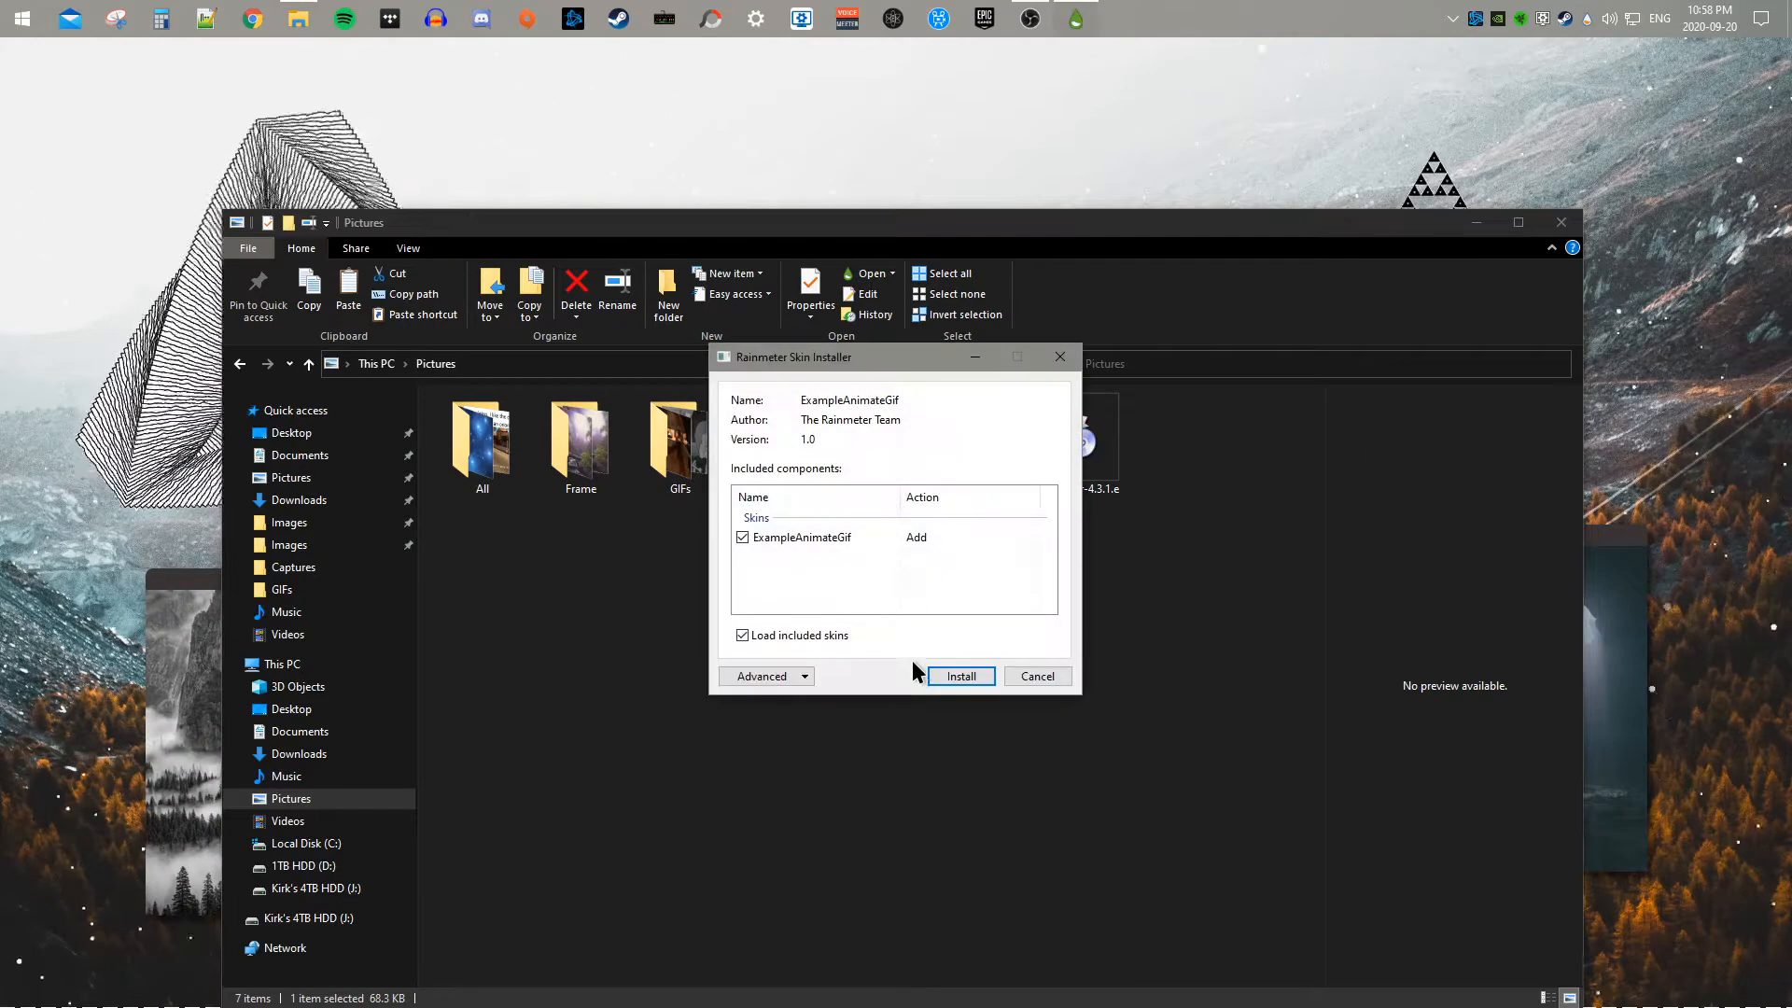
left_click(963, 675)
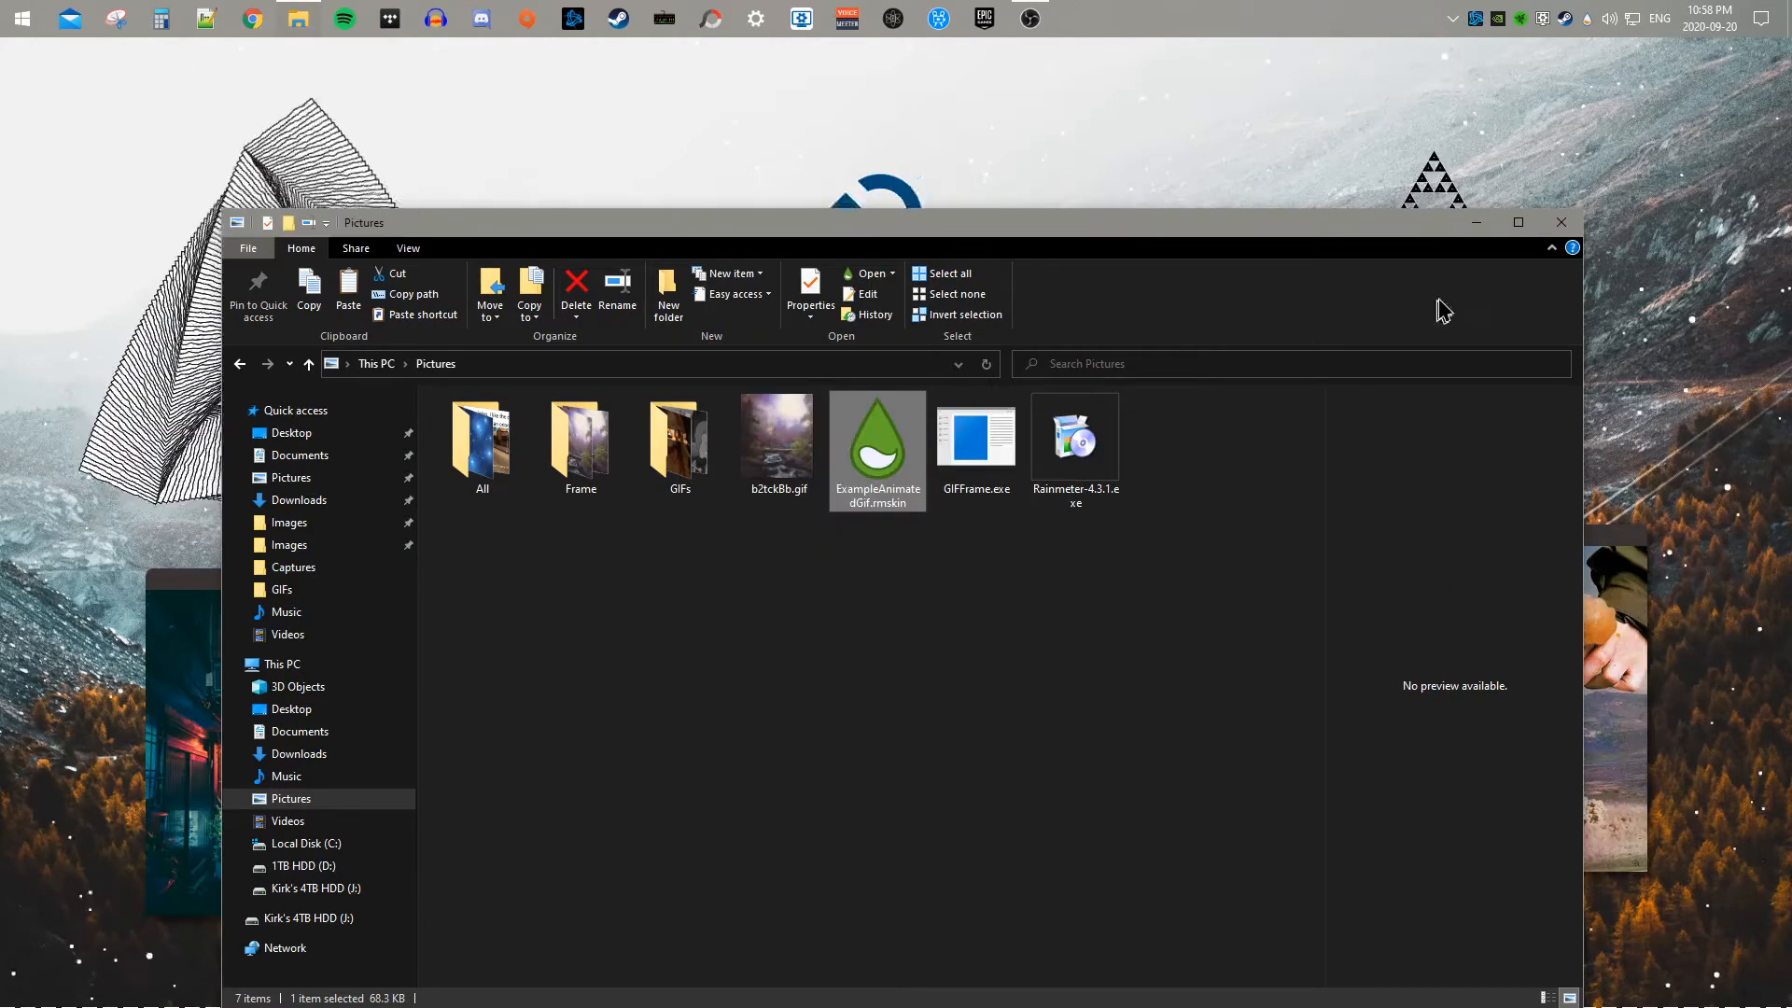
left_click(1561, 223)
mouse_move(881, 189)
left_mouse_down()
mouse_move(885, 426)
mouse_move(309, 350)
mouse_move(644, 301)
mouse_move(826, 351)
mouse_move(955, 421)
mouse_move(1058, 273)
mouse_move(999, 315)
mouse_move(924, 279)
mouse_move(917, 351)
mouse_move(931, 259)
left_mouse_up()
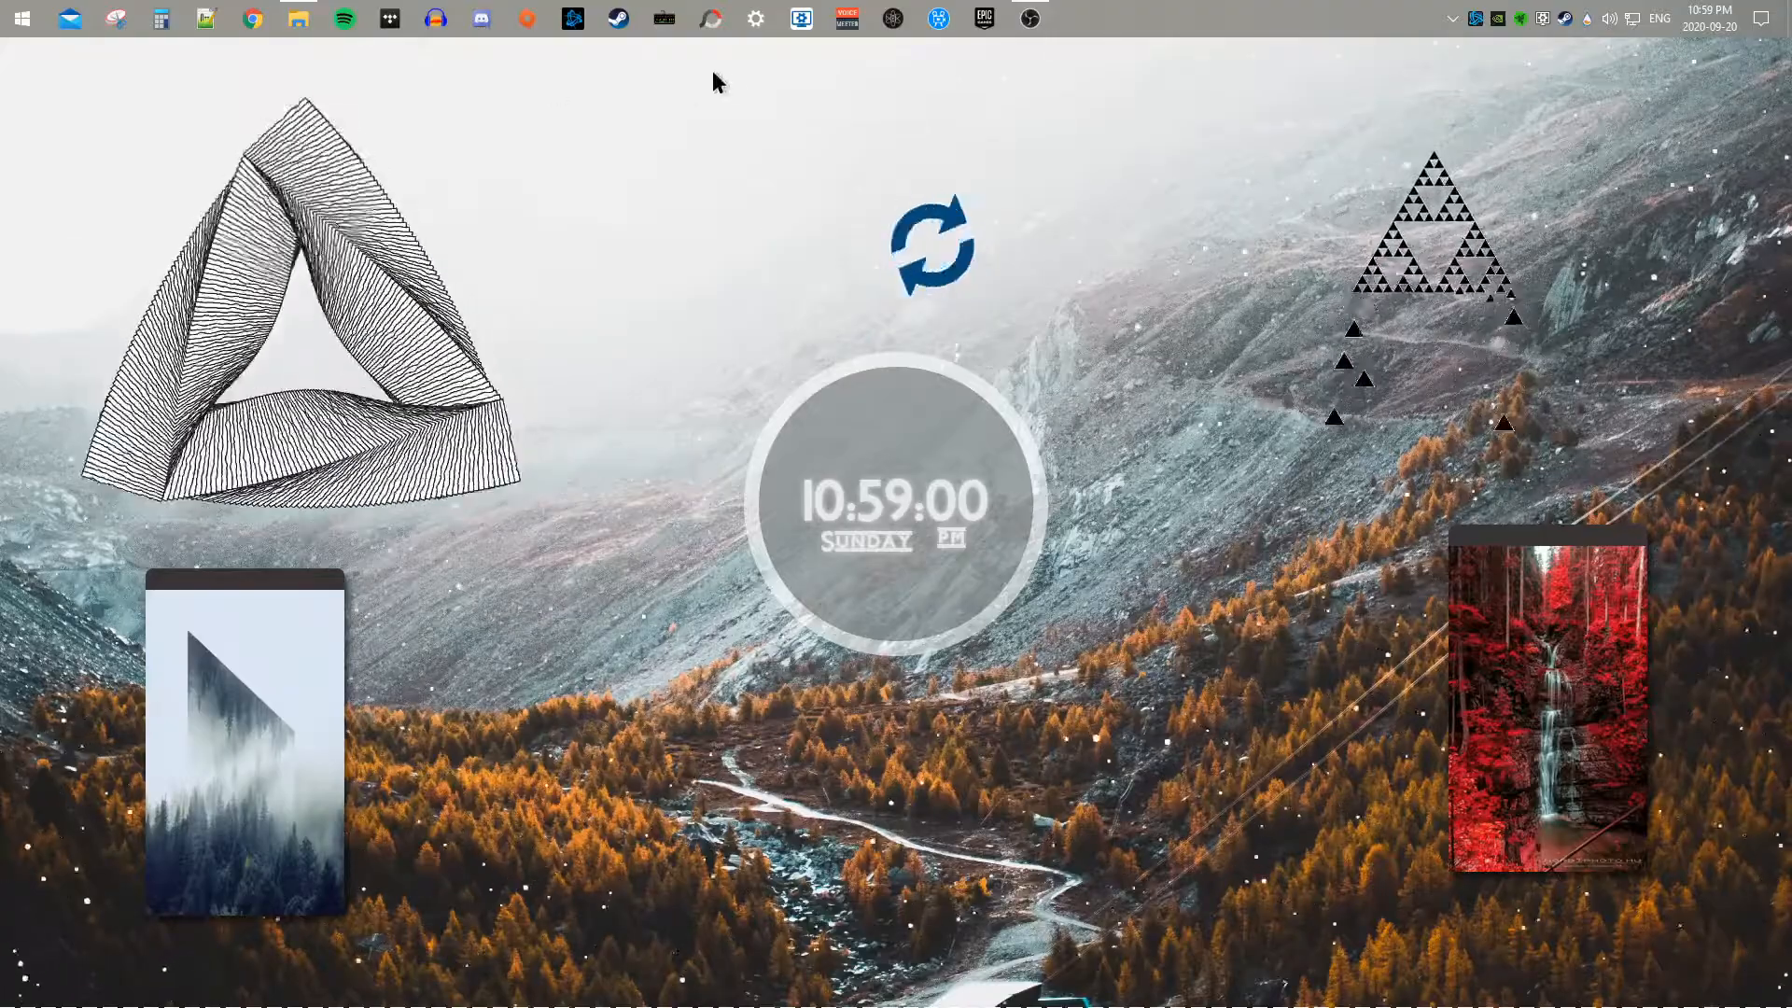
Step: Reach Manage Rainmeter from the tray icon's menu, landing on the Skins list
right_click(1565, 24)
left_click(1646, 188)
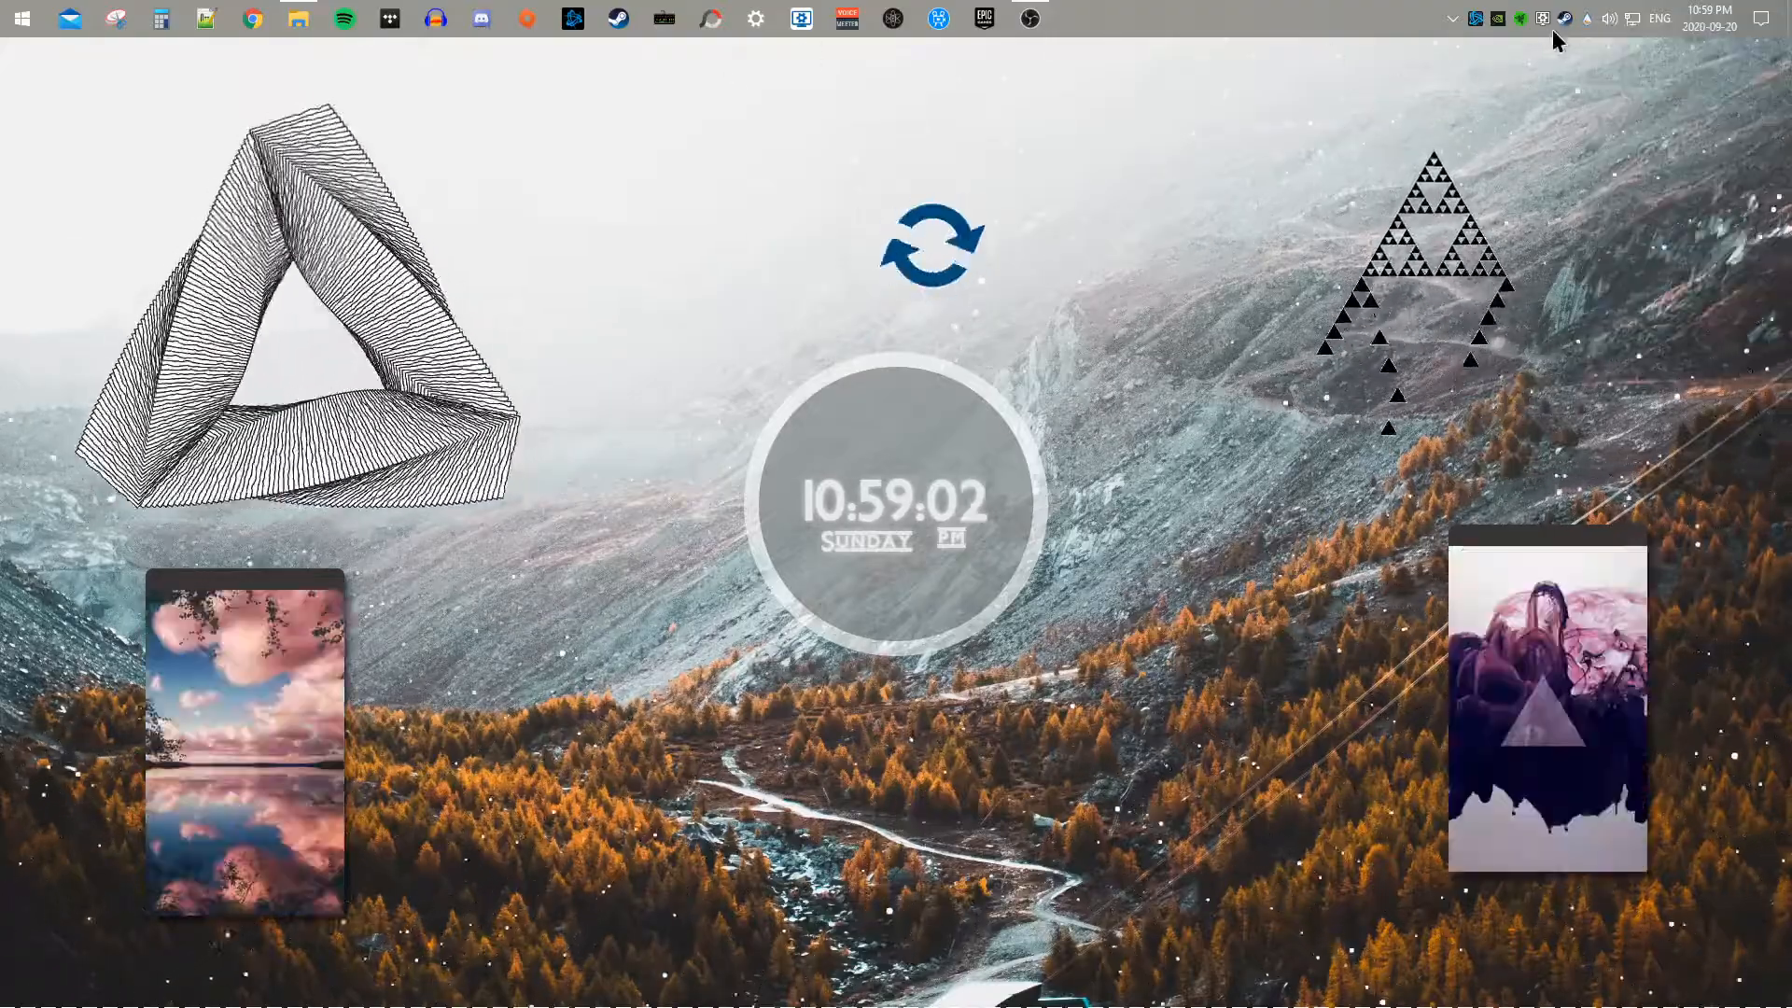
left_click(1454, 21)
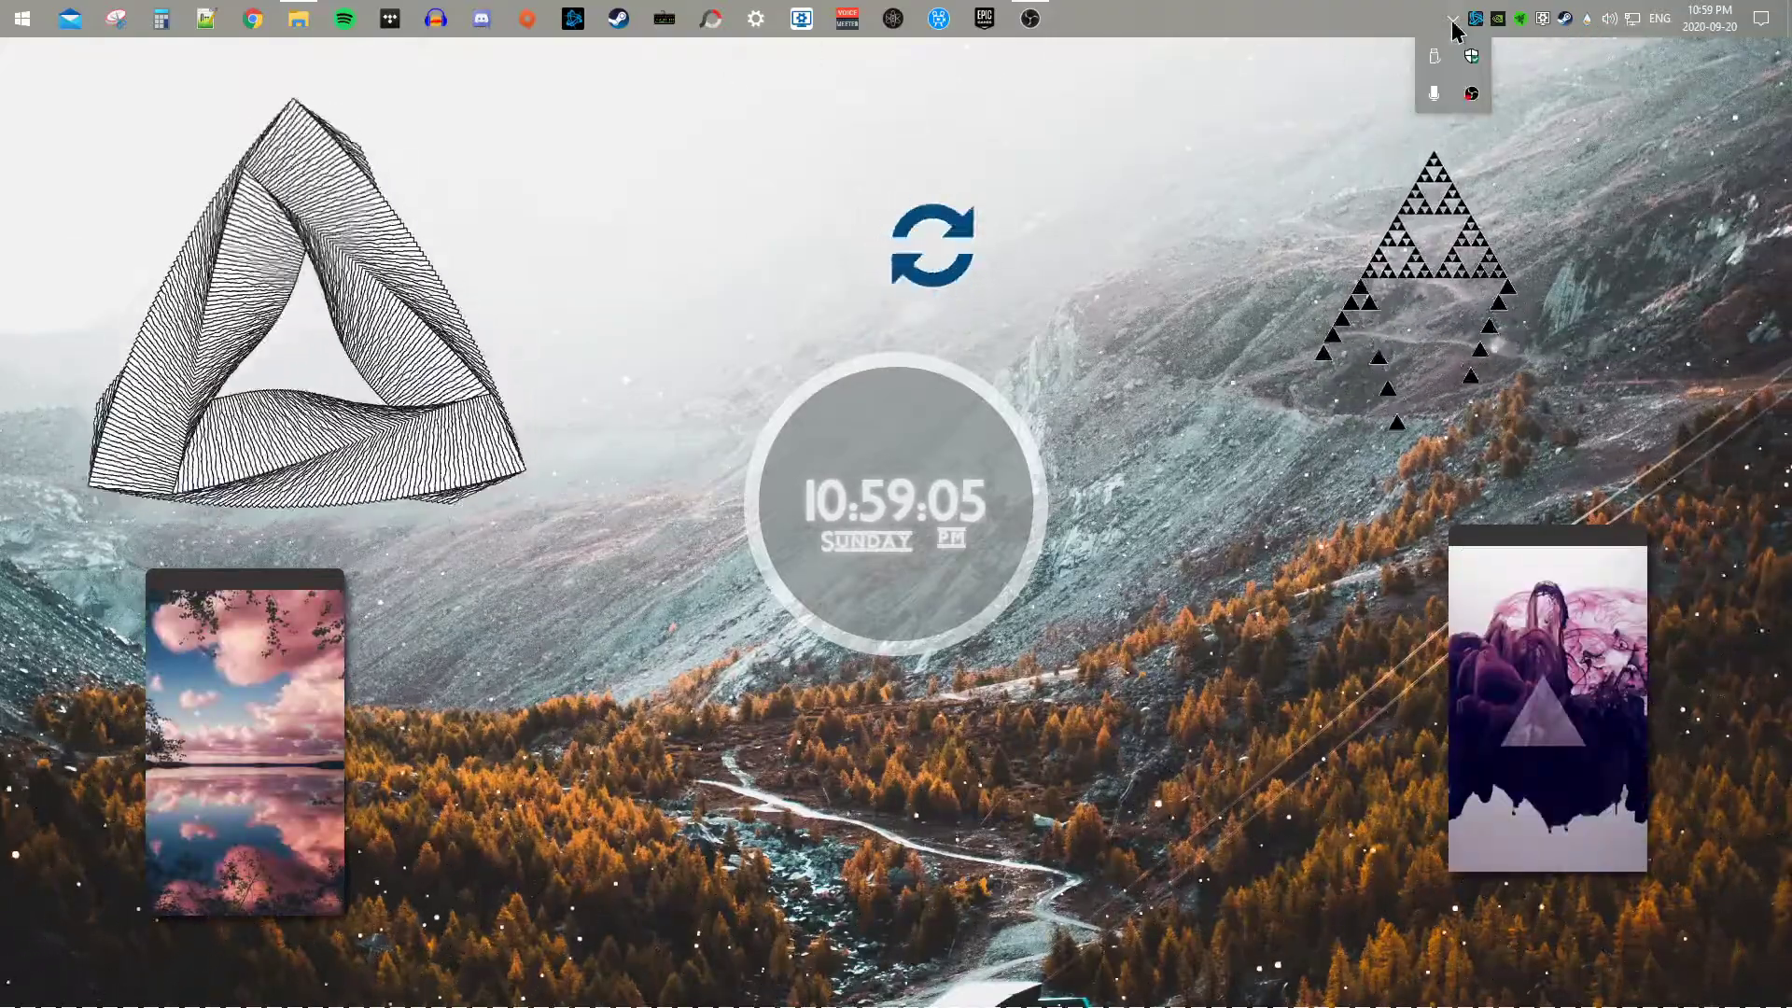
left_click(1574, 88)
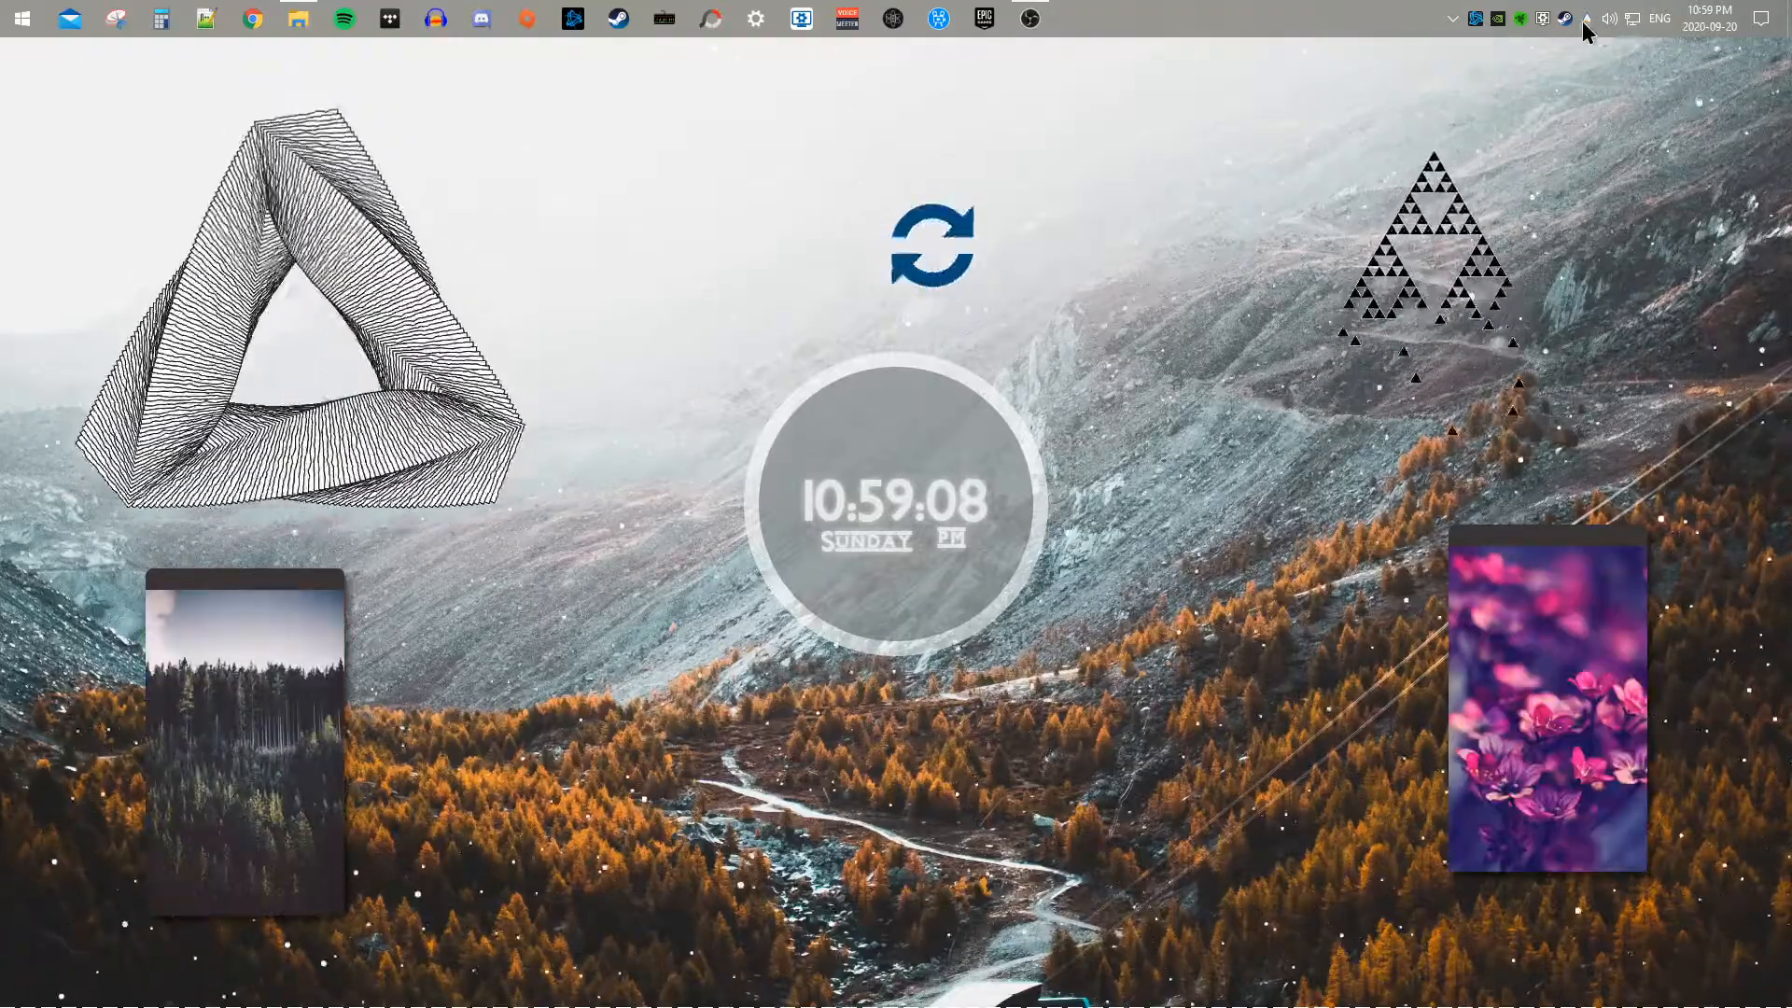
right_click(1590, 28)
left_click(1629, 38)
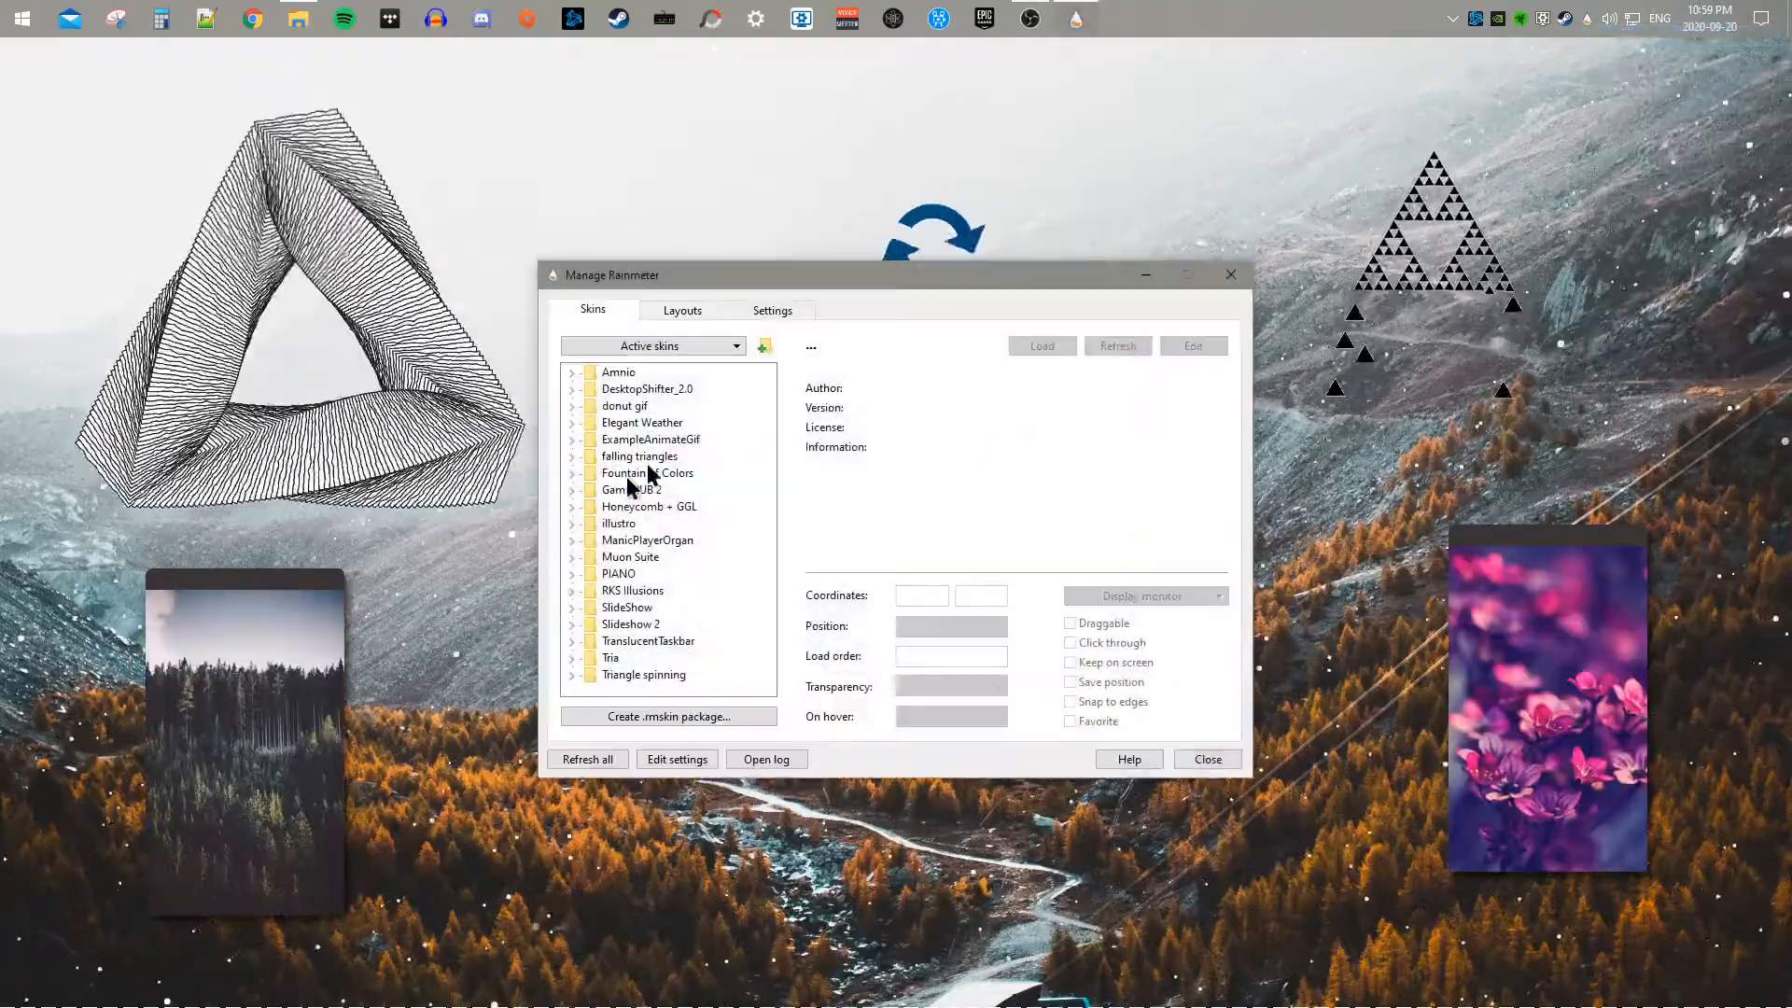
Step: Select the running GifFrames skin from the Active skins list
left_click(659, 347)
left_click(676, 369)
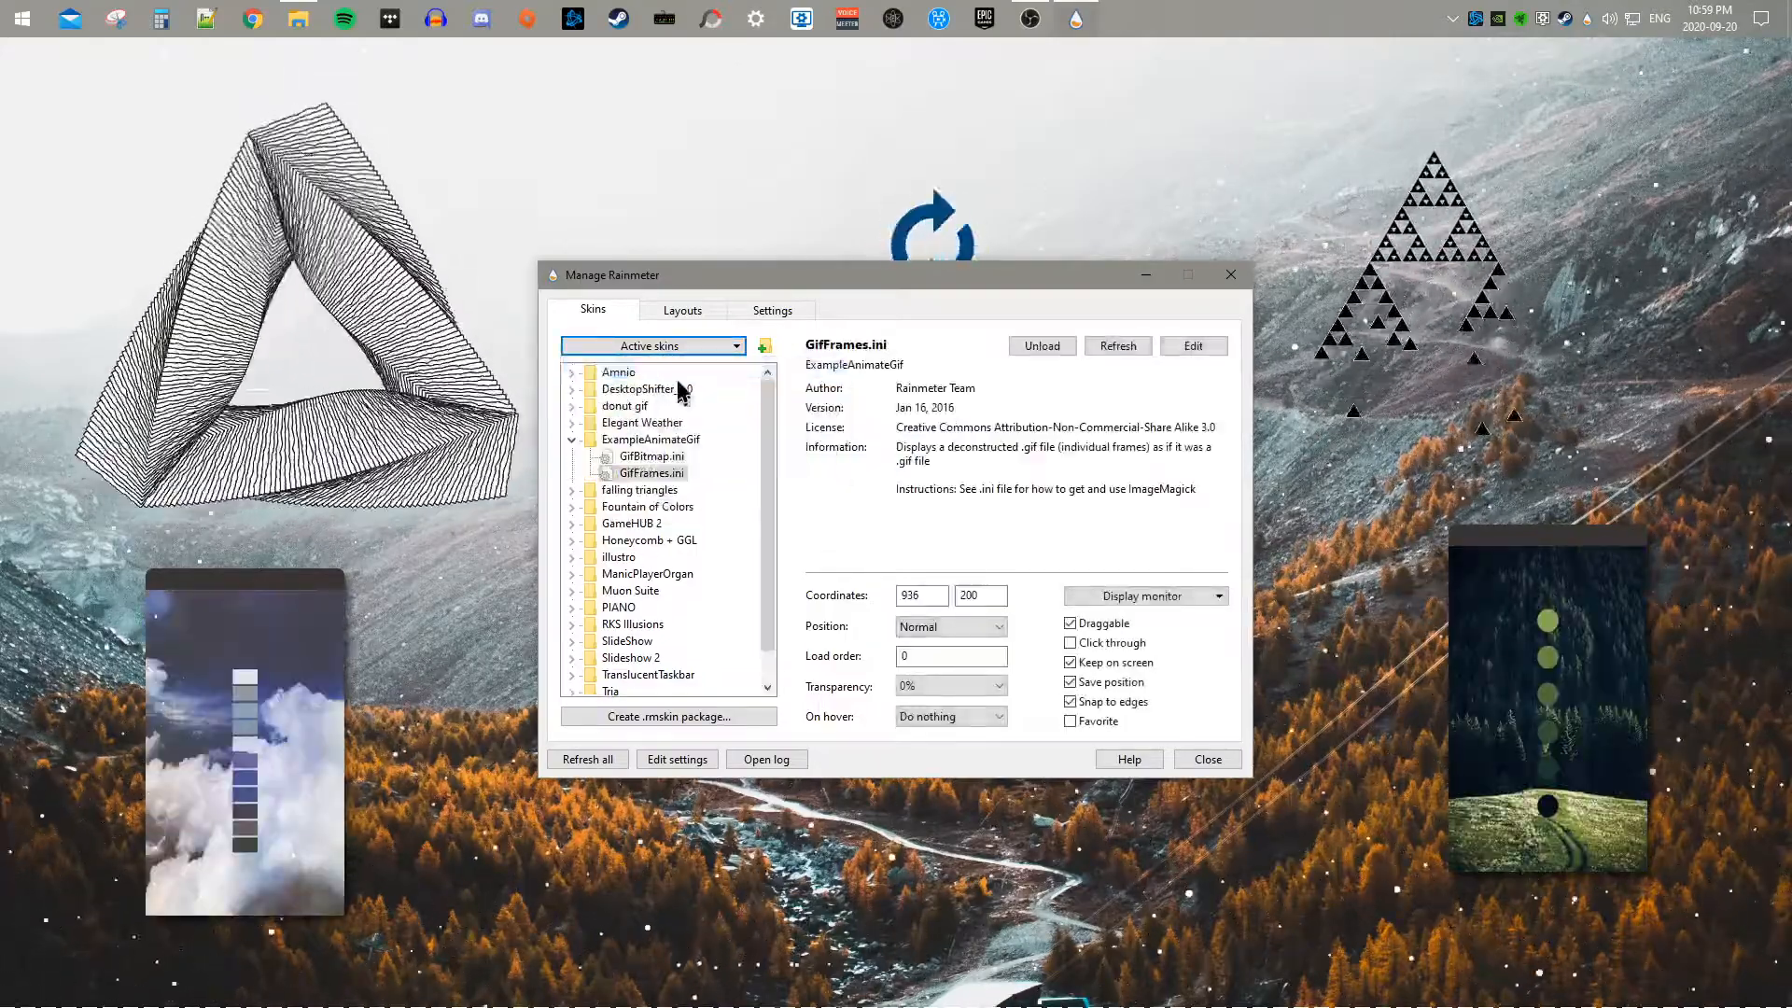
left_click(677, 349)
left_click(668, 386)
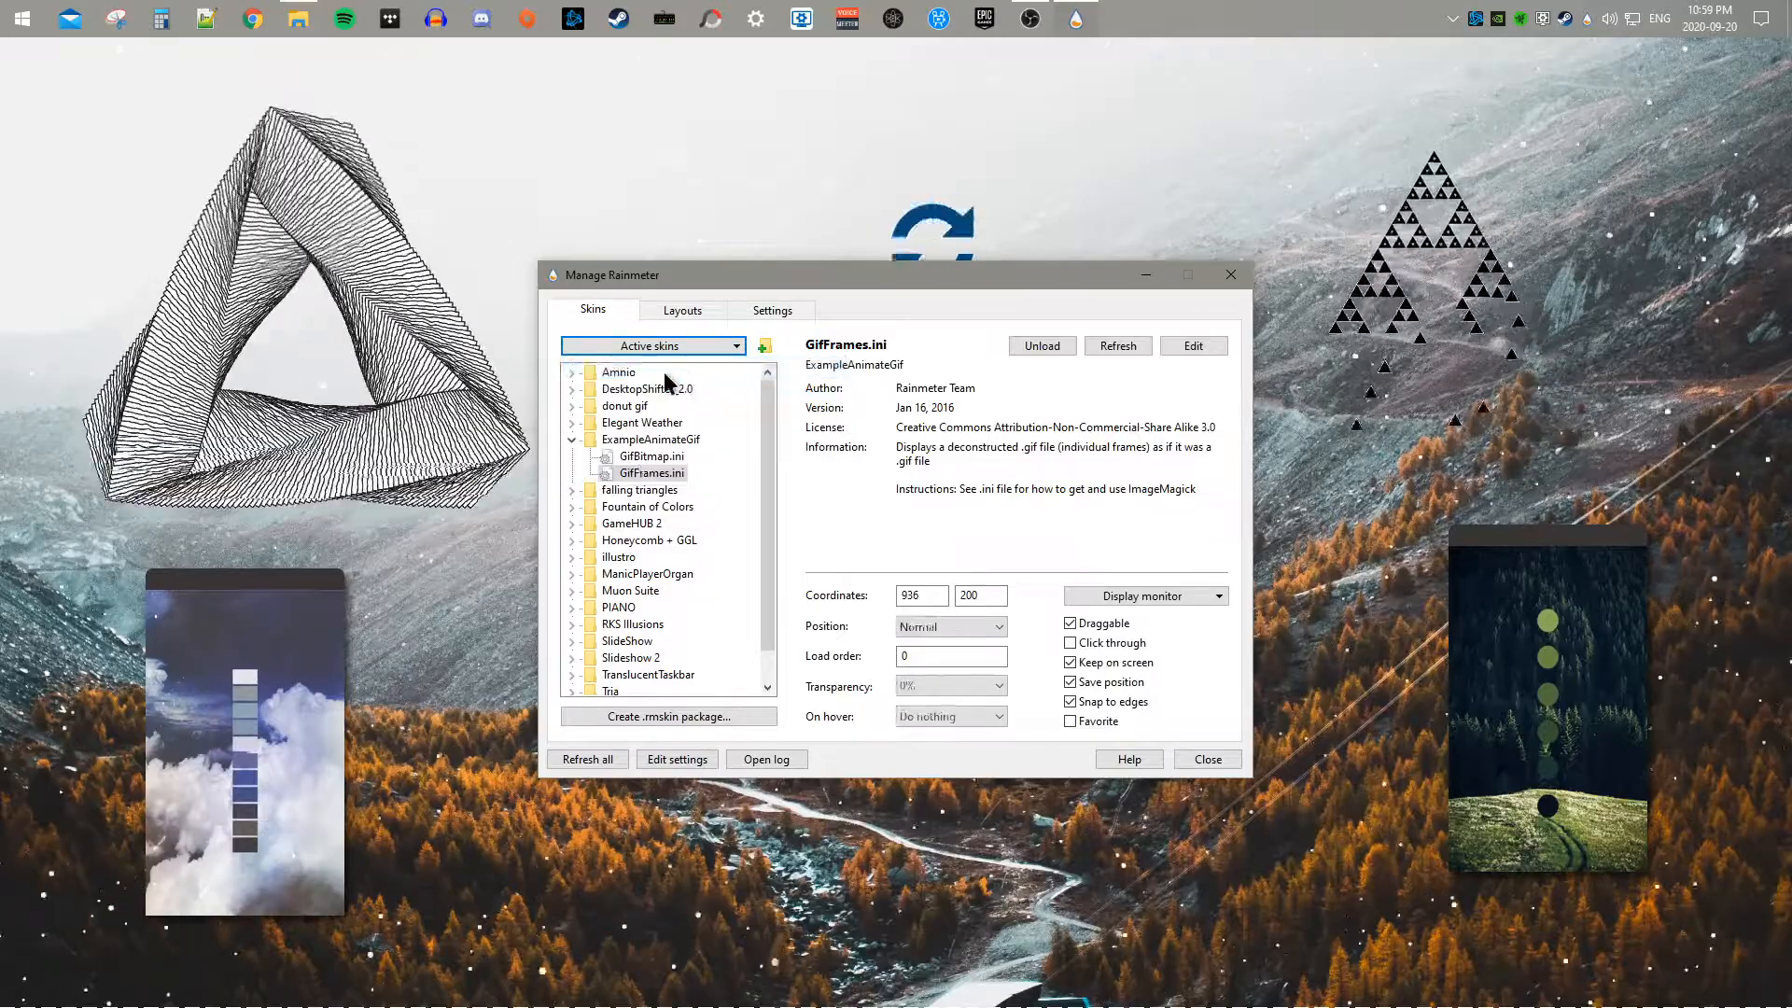
left_click(654, 440)
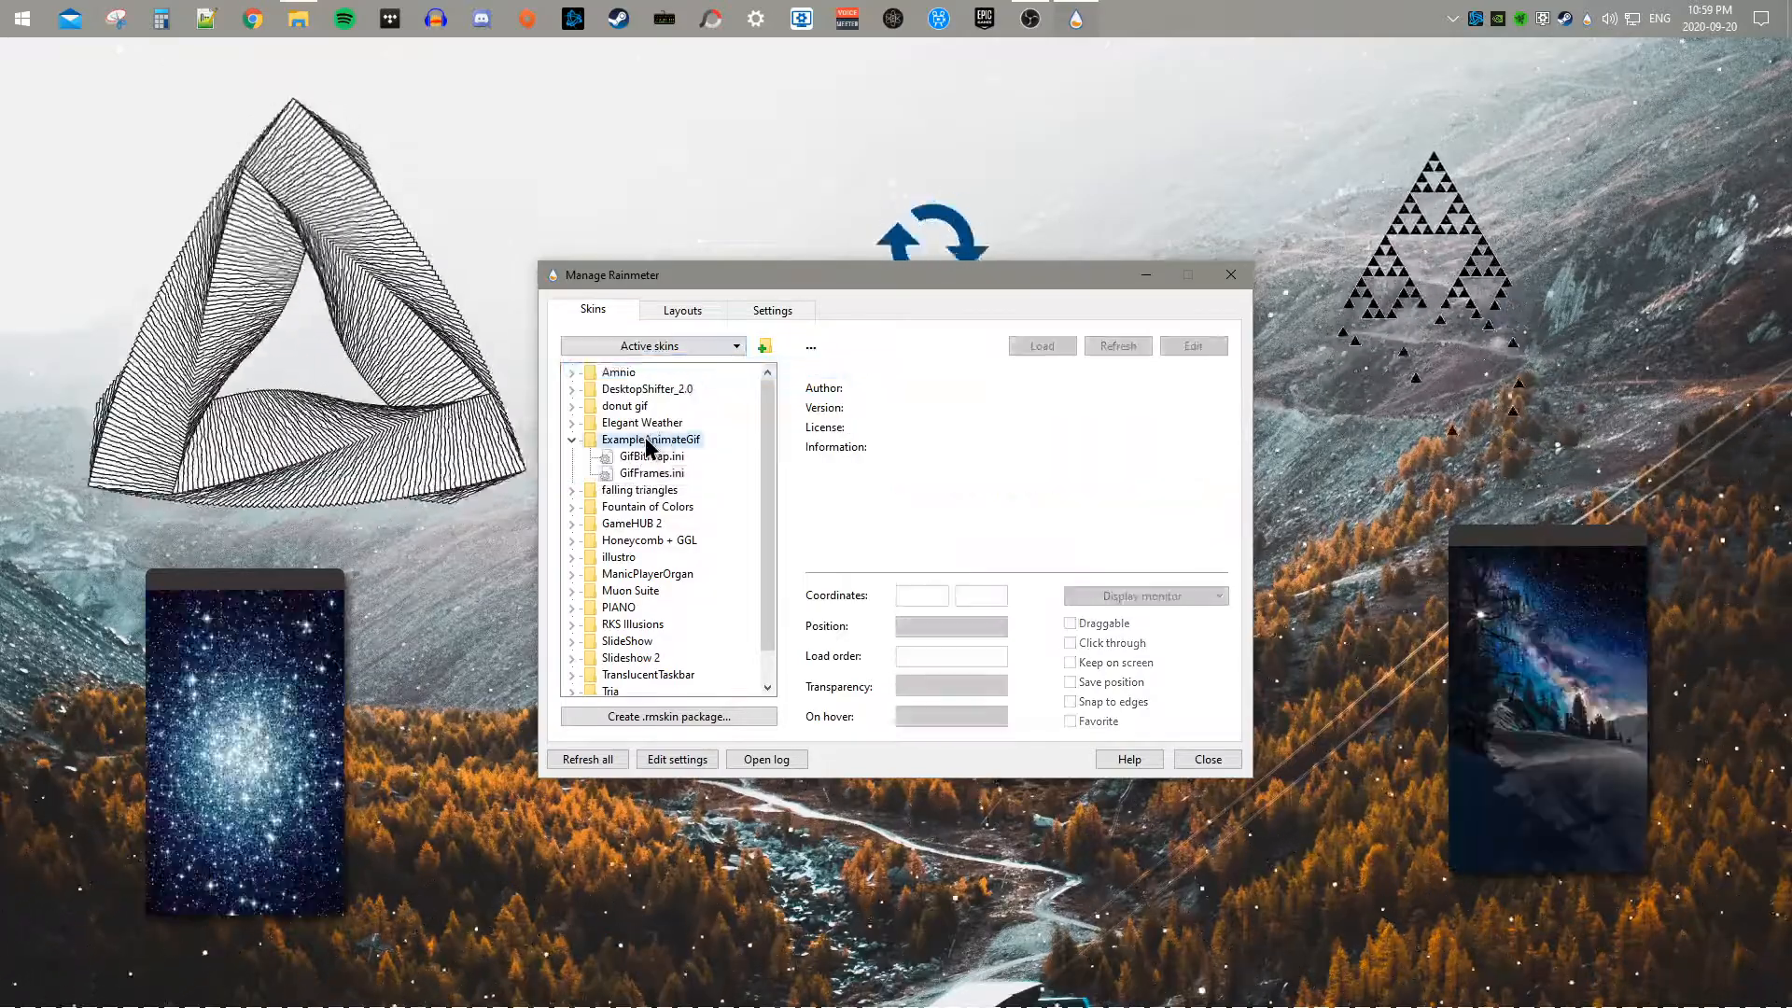
right_click(653, 442)
left_click(701, 470)
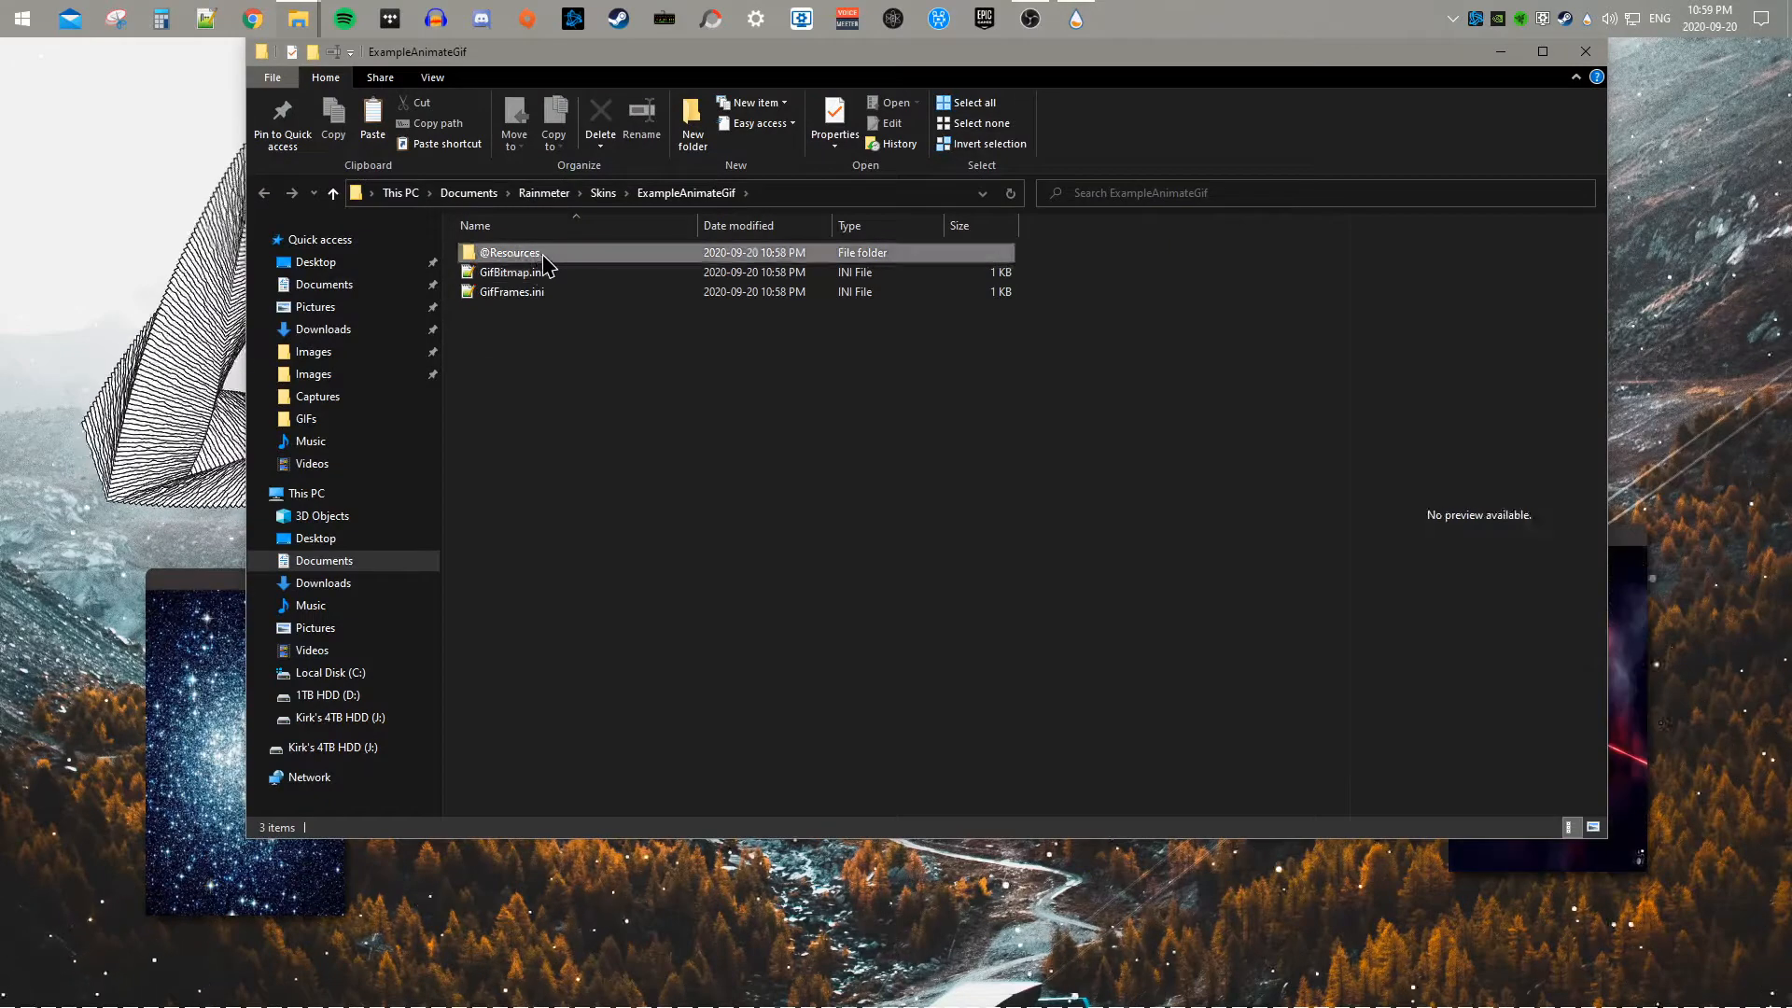
double_click(514, 252)
Step: Delete all Loading-0 to Loading-7 PNGs and OriginalLoading.gif from ImagesFrames
double_click(516, 271)
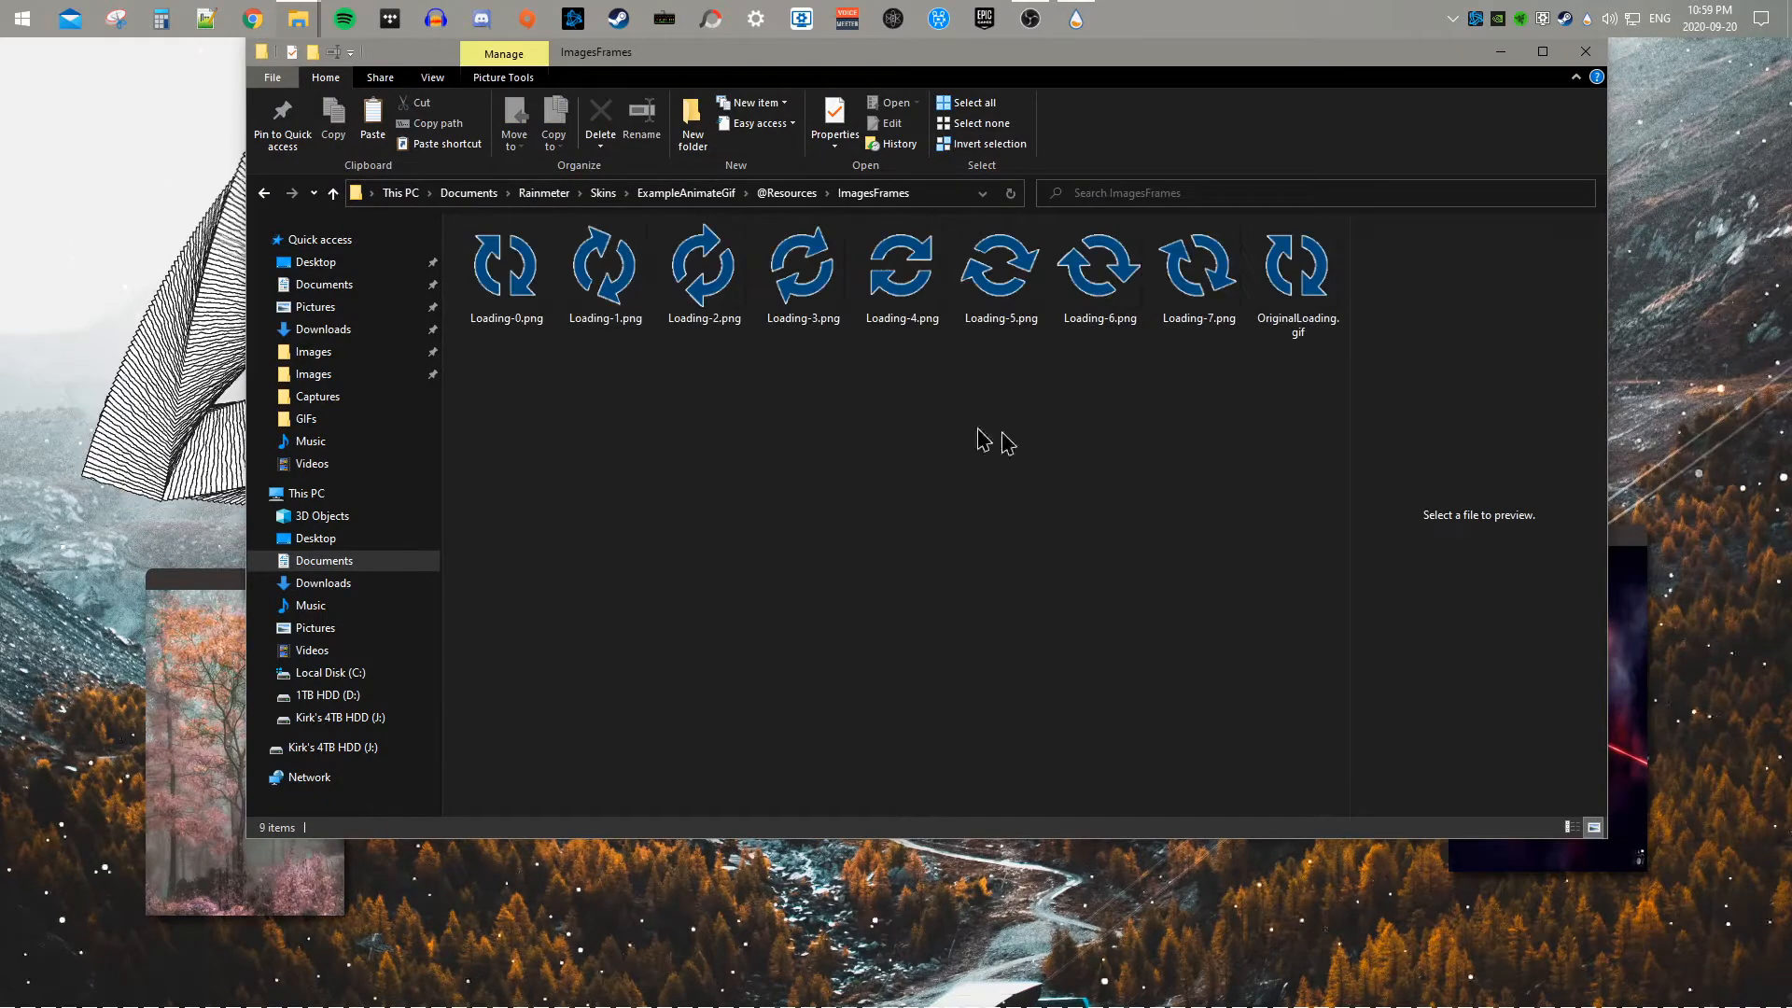
left_click_drag(1296, 378, 526, 274)
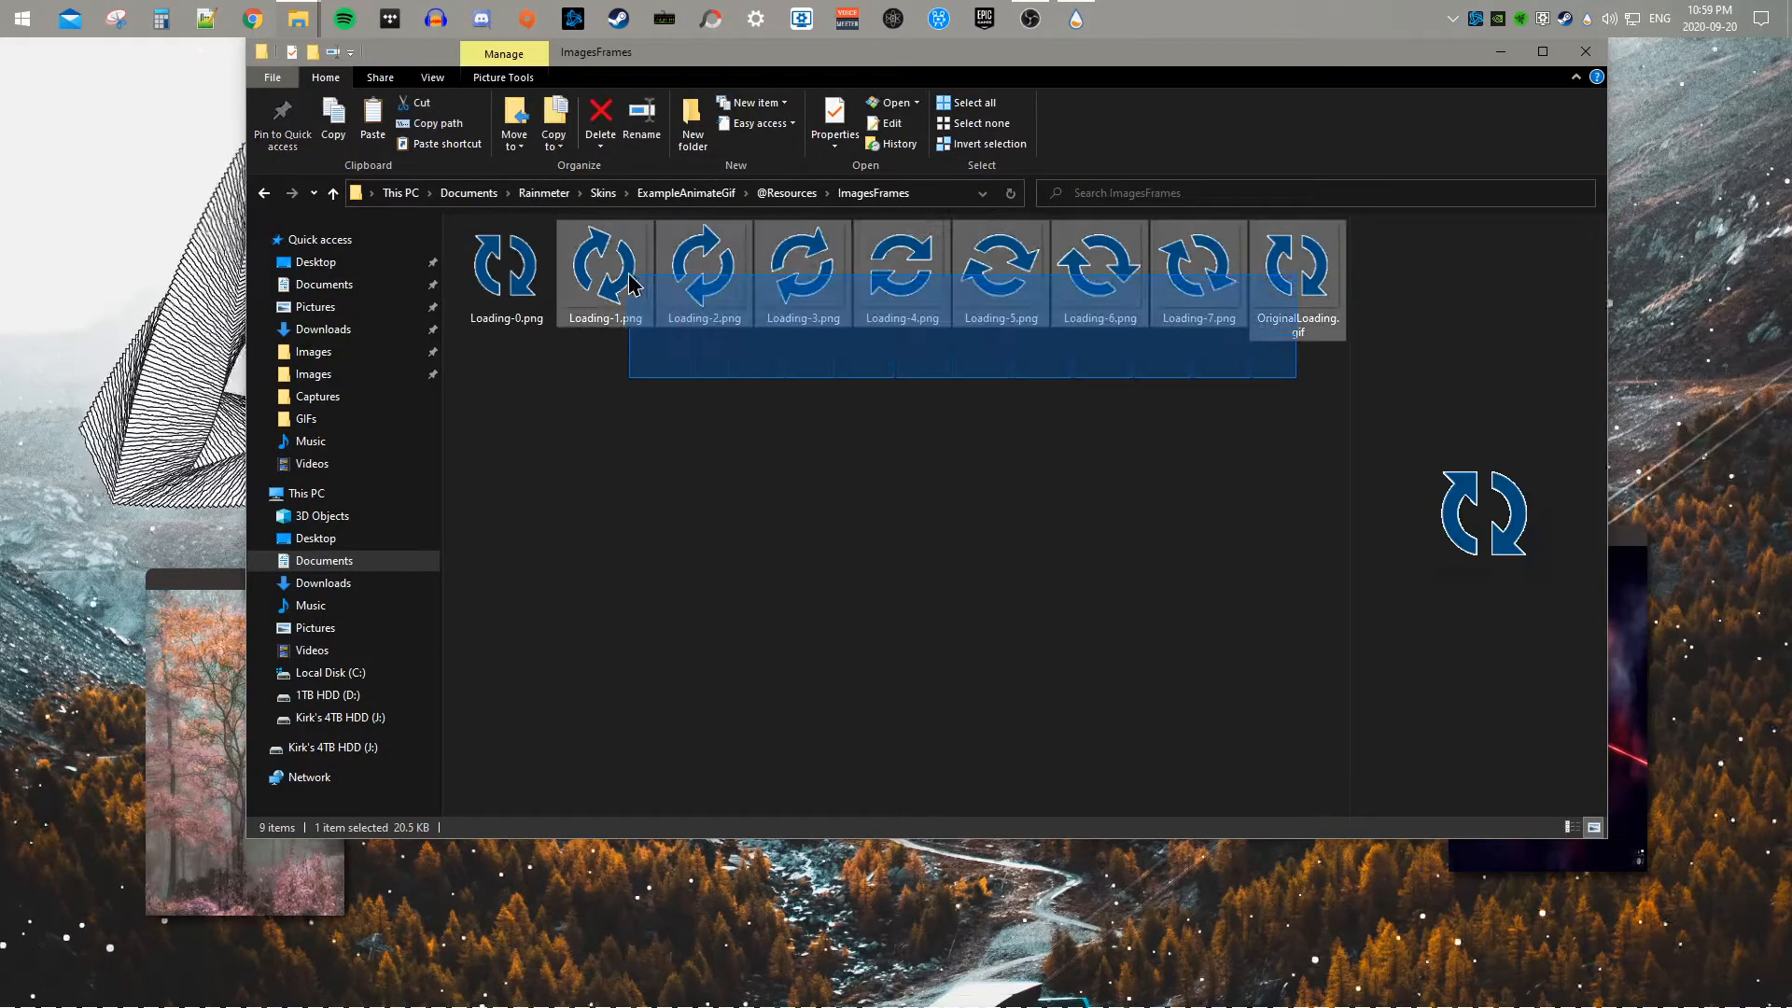
right_click(525, 274)
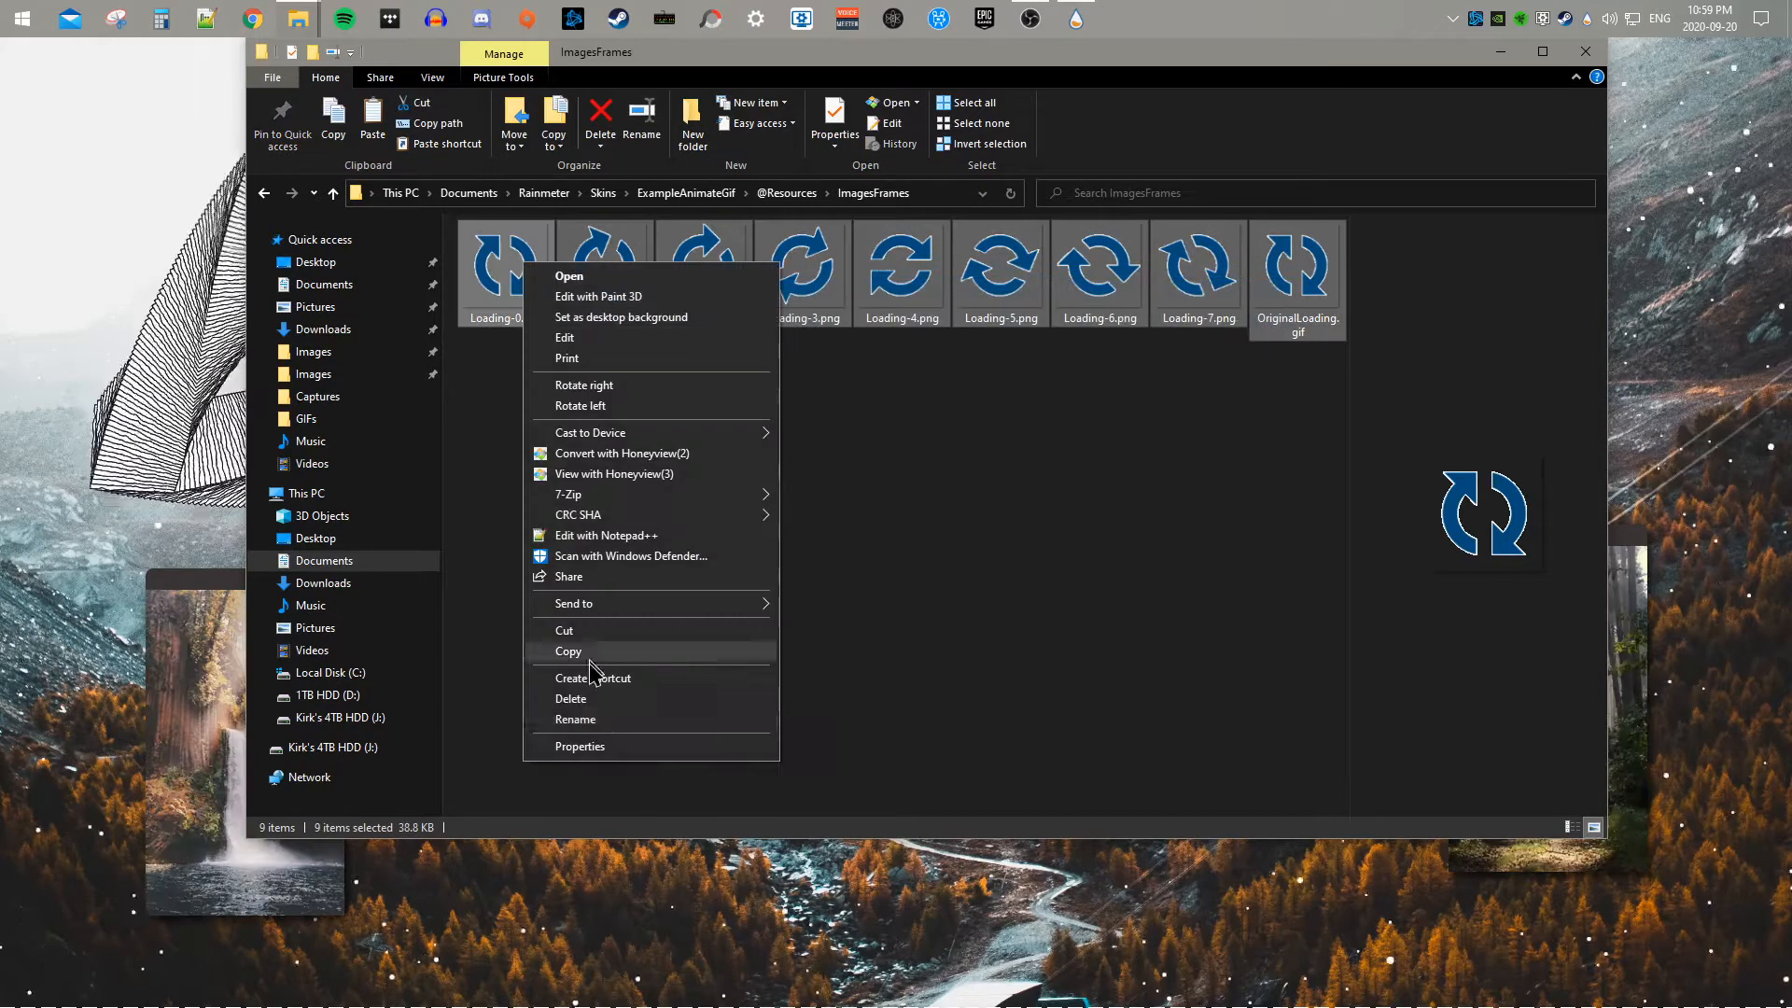
left_click(588, 703)
Step: Paste the five forest Frame PNGs into ImagesFrames and return to the ExampleAnimateGif folder
right_click(579, 420)
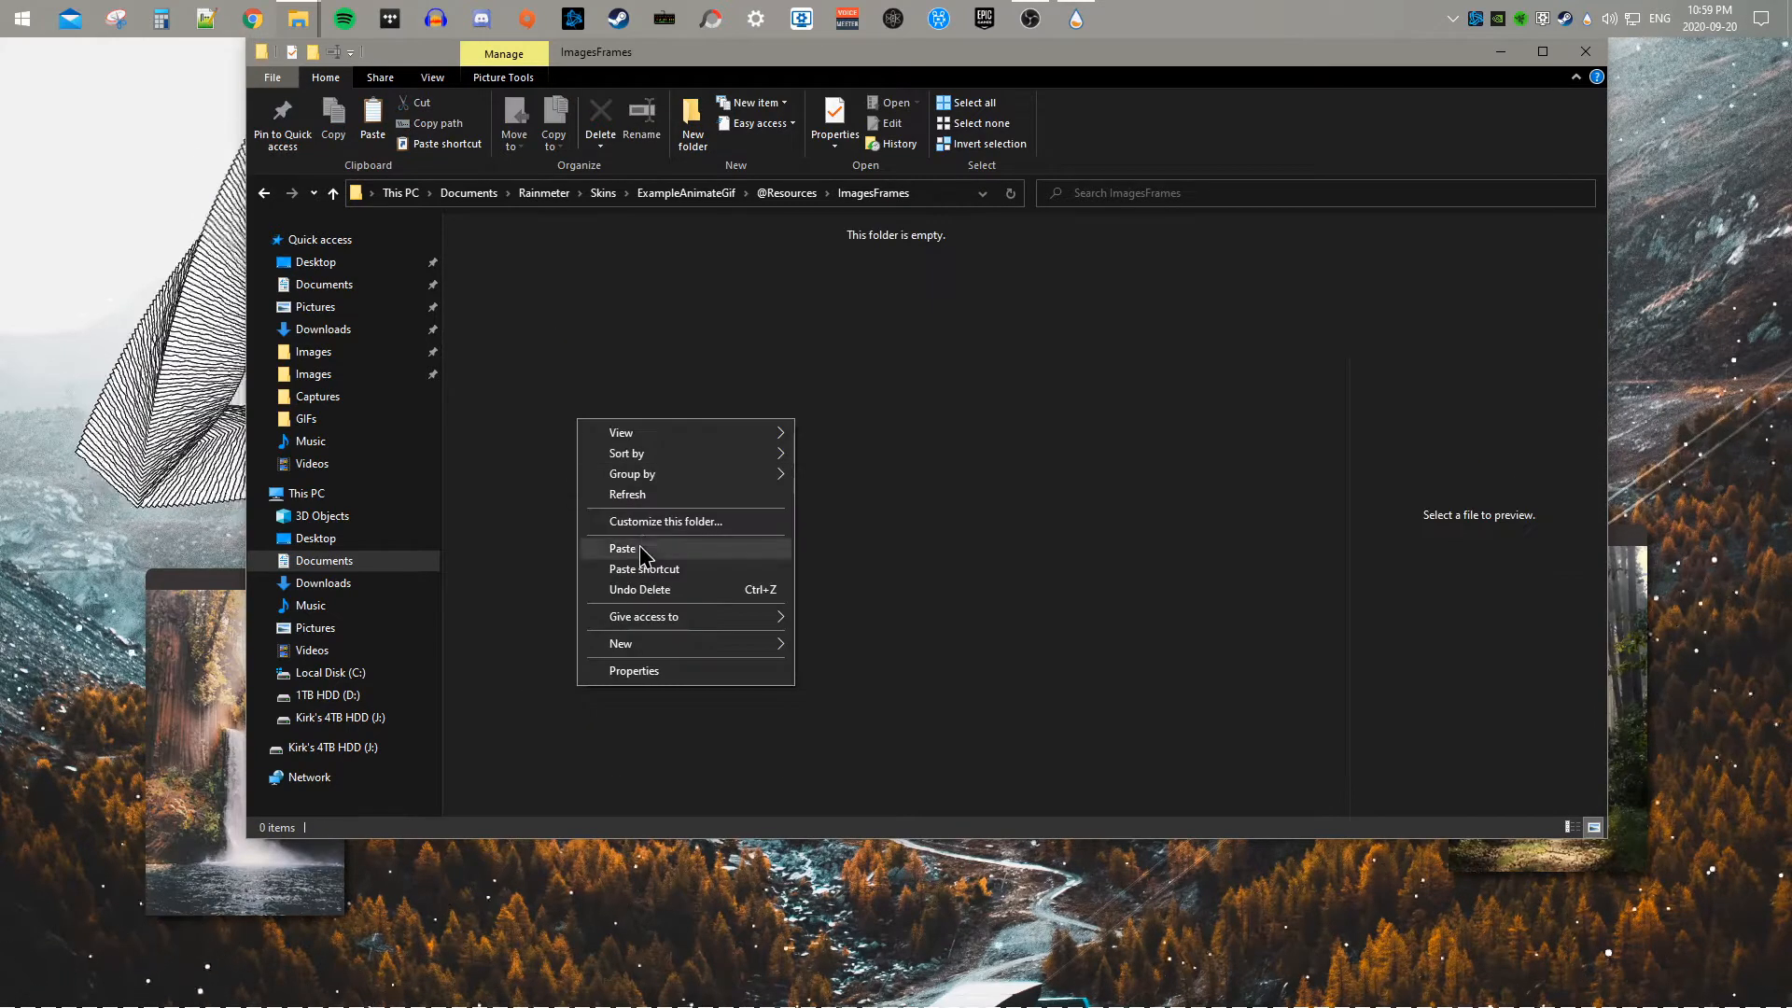
left_click(623, 548)
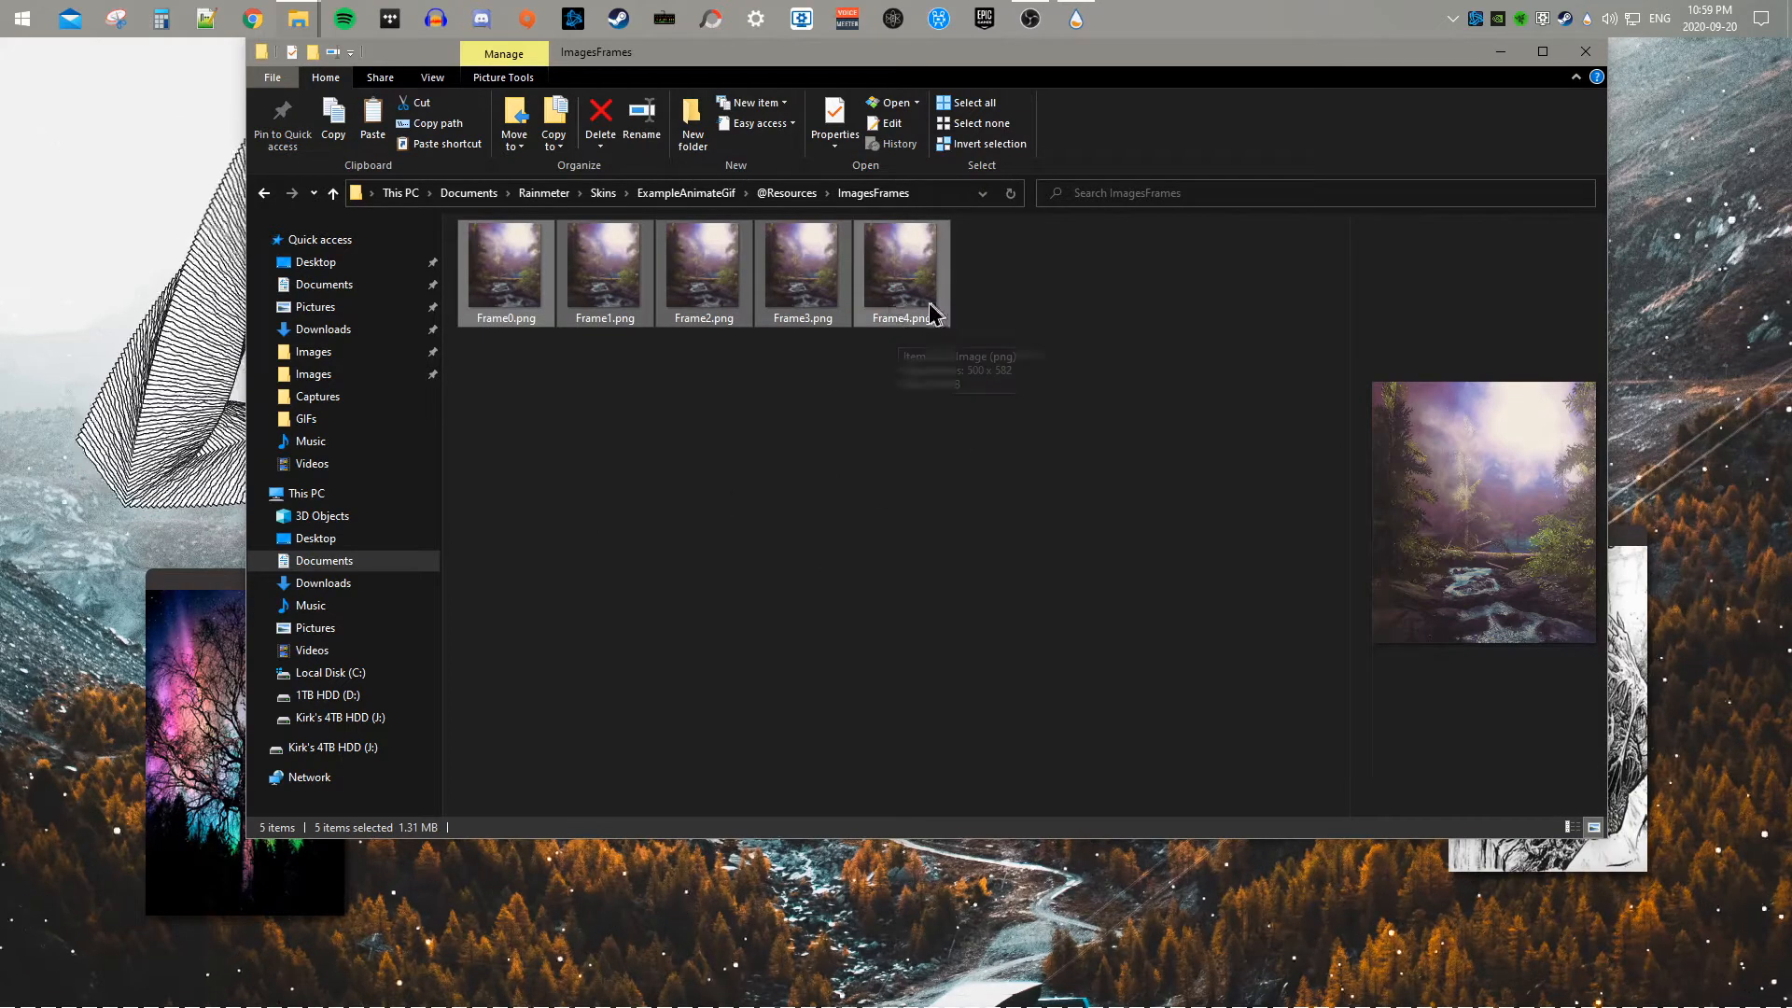
left_click(788, 193)
left_click(686, 194)
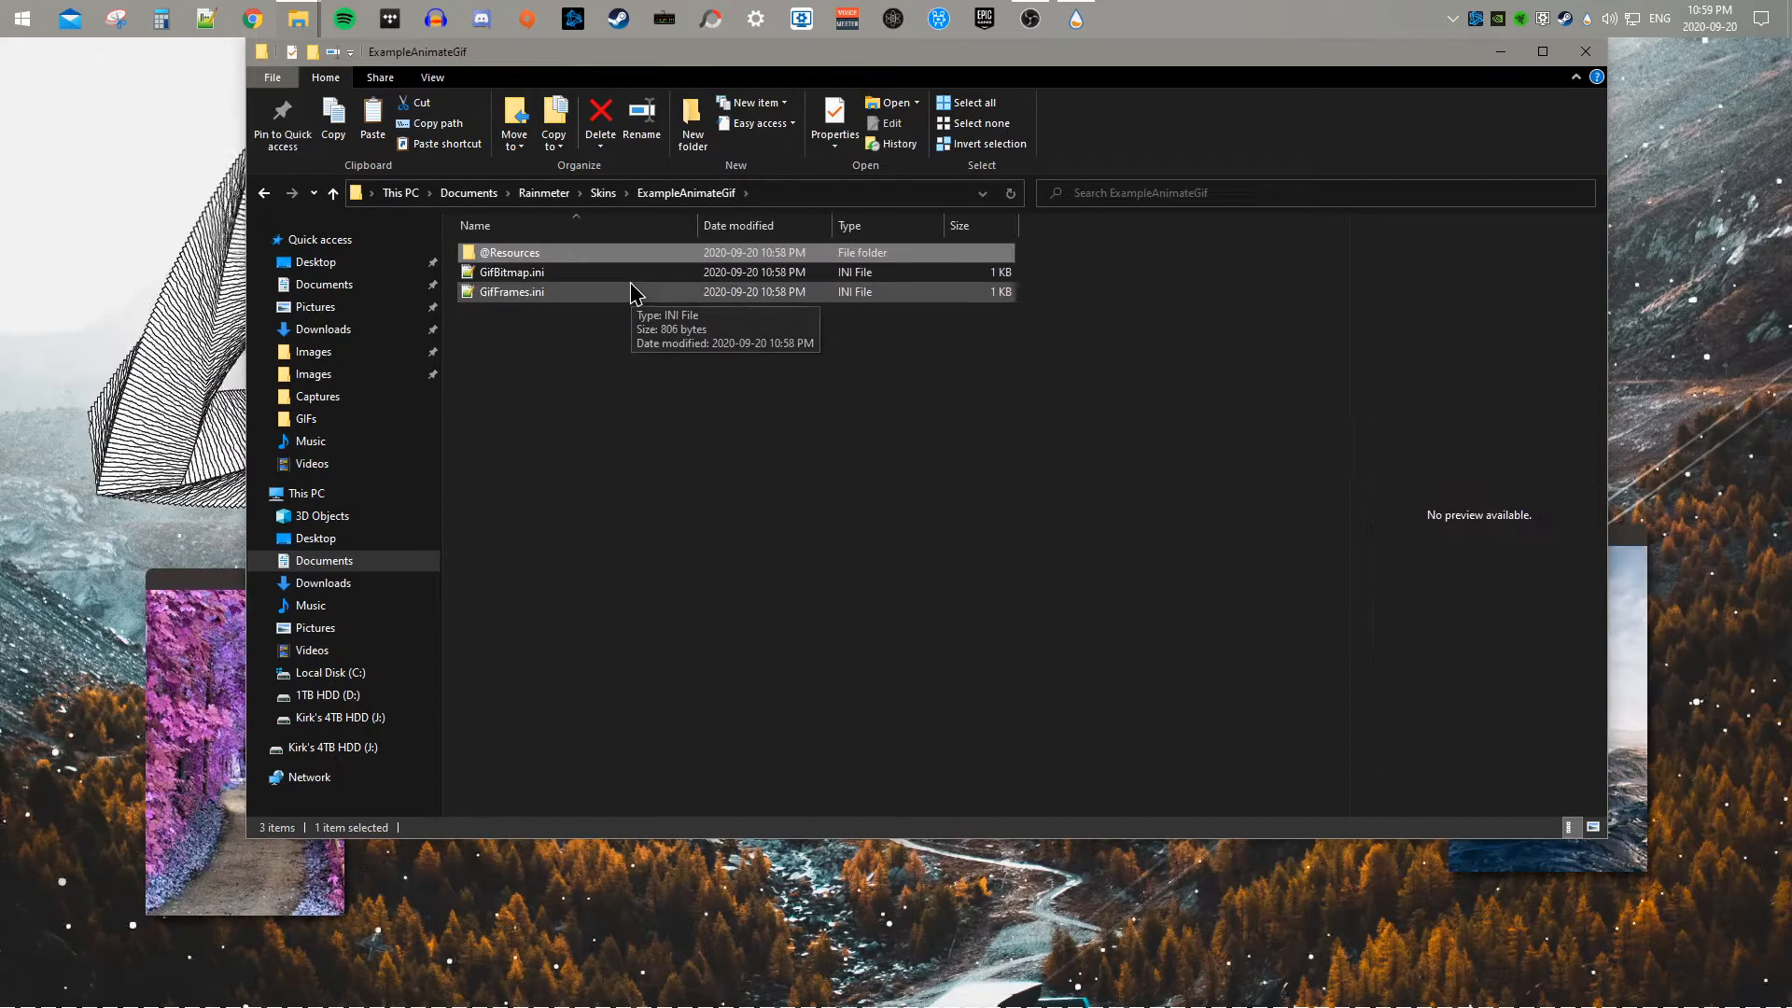
Step: Edit GifFrames.ini so Formula=Counter % 8 becomes Counter % 4, then return to the skin folder
double_click(586, 298)
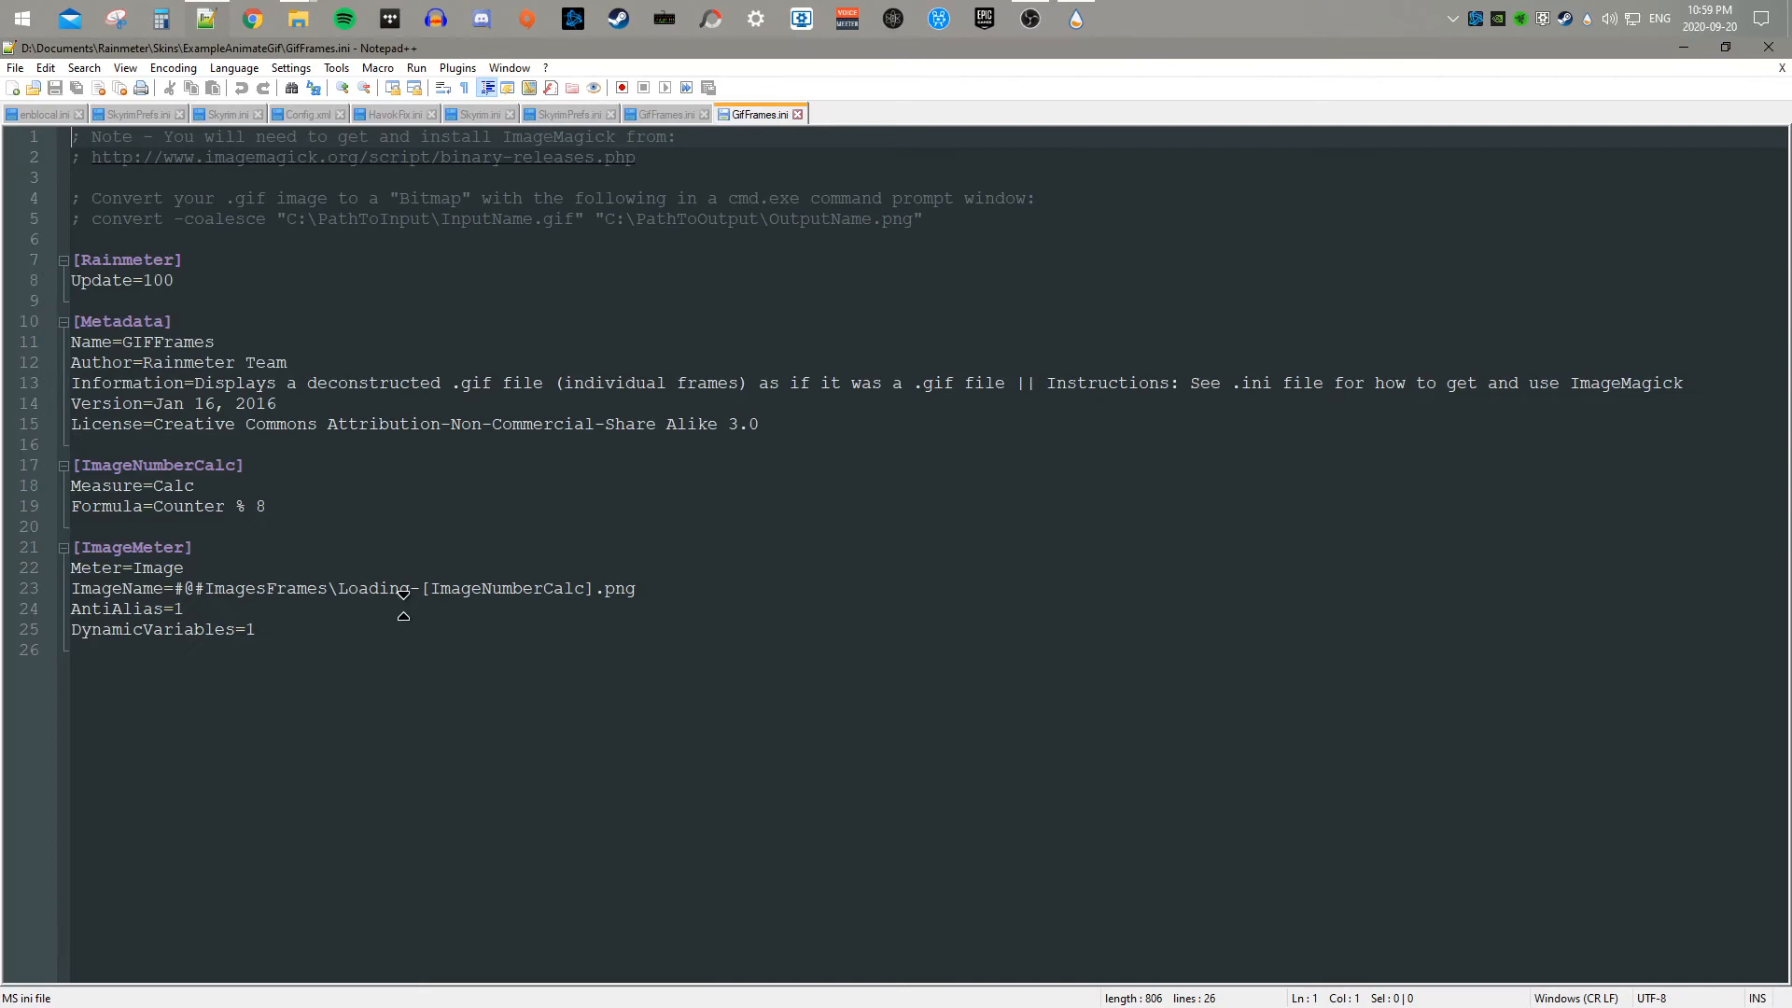
left_click(266, 507)
type("4")
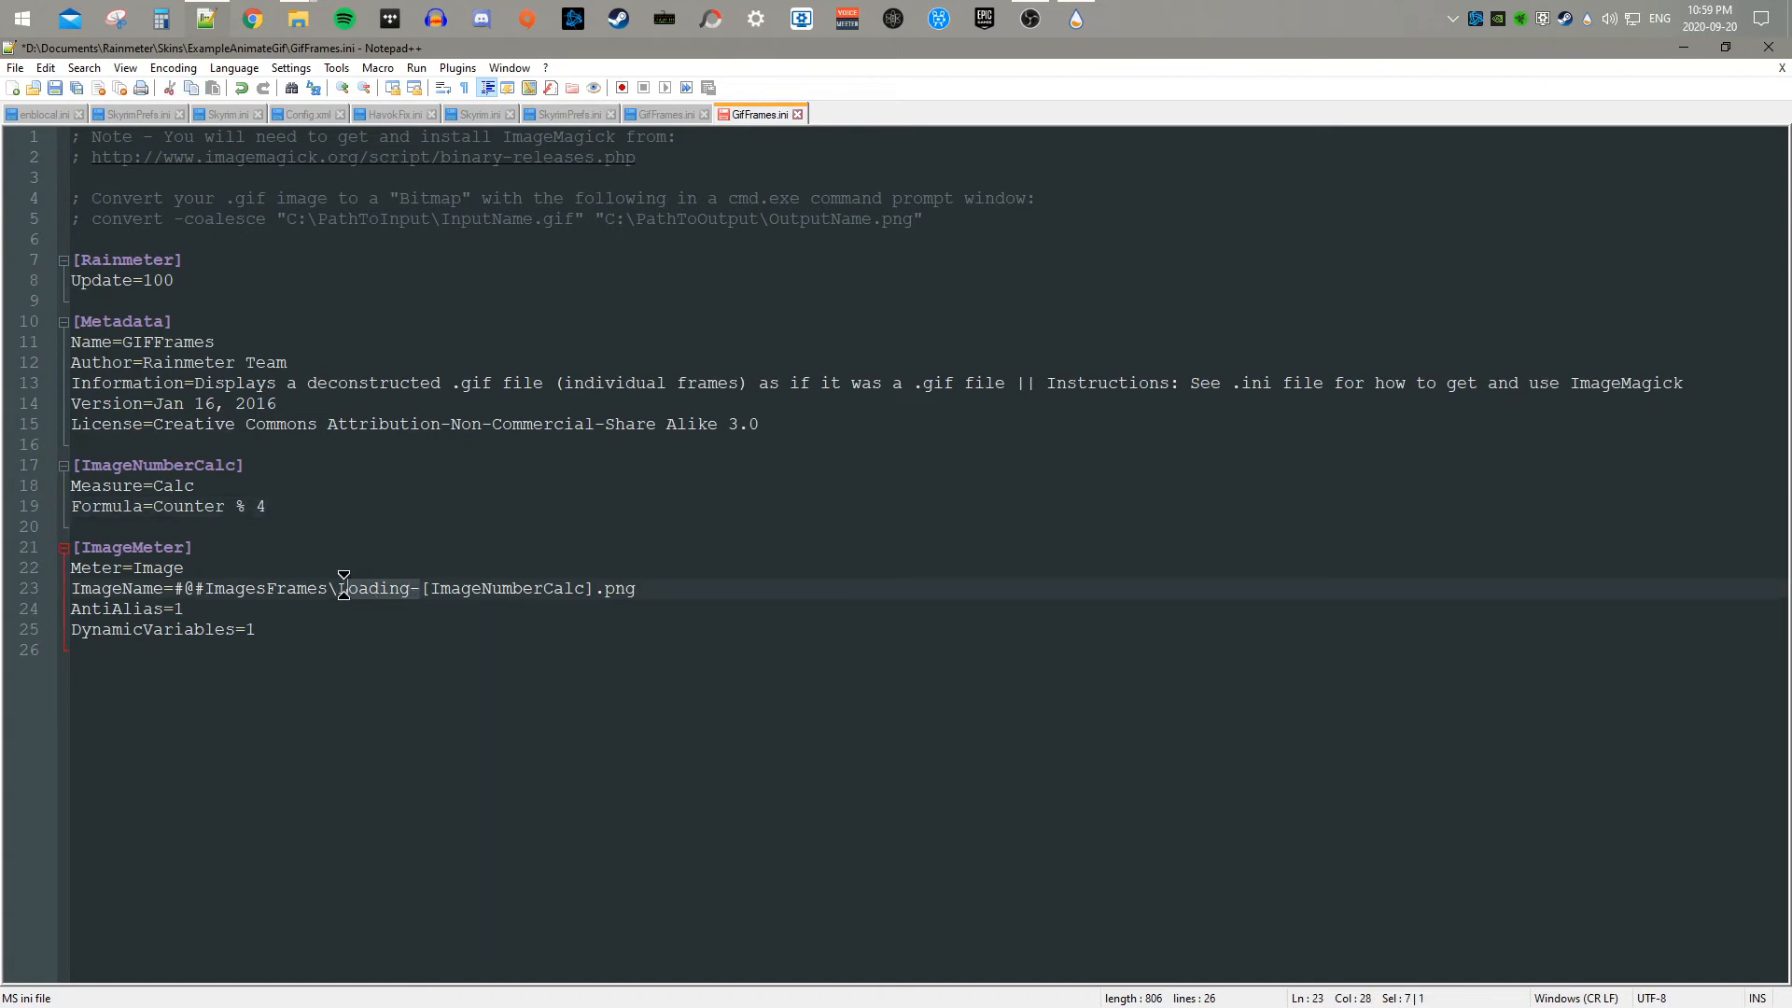
left_click(298, 18)
left_click(342, 98)
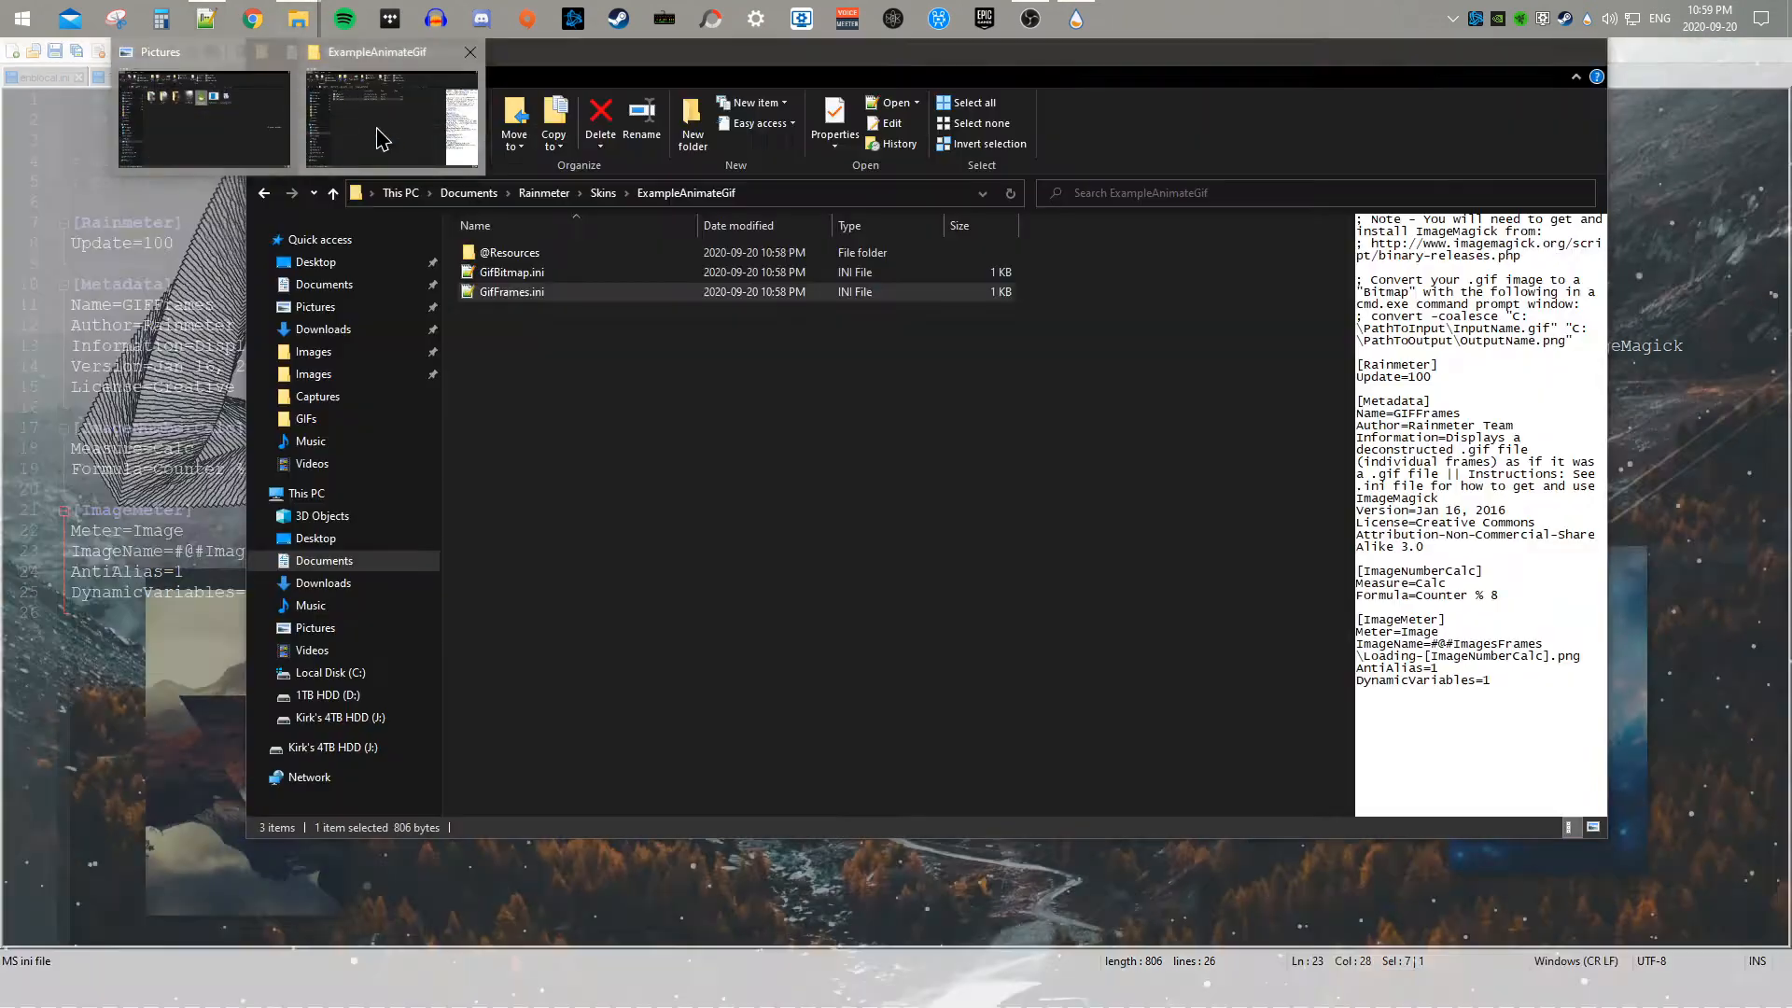
Step: Copy the 'Frame' part of Frame0.png's name from its rename box in ImagesFrames
double_click(507, 252)
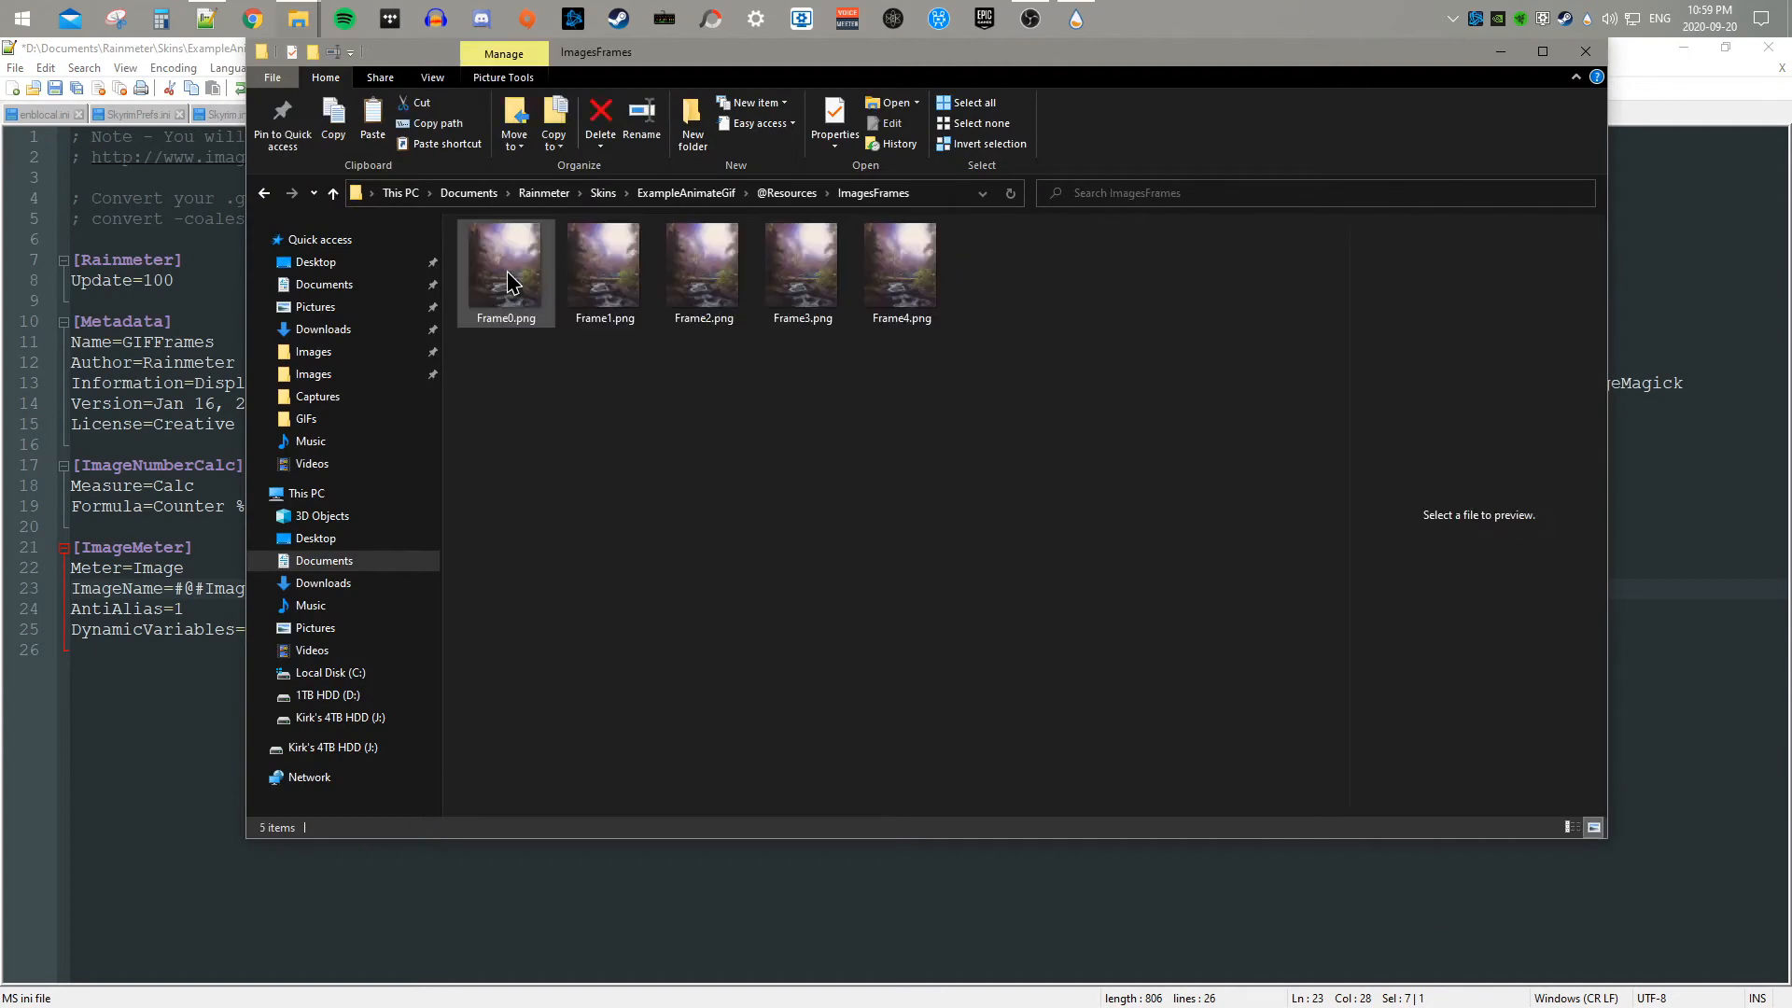
left_click(506, 295)
left_click(505, 319)
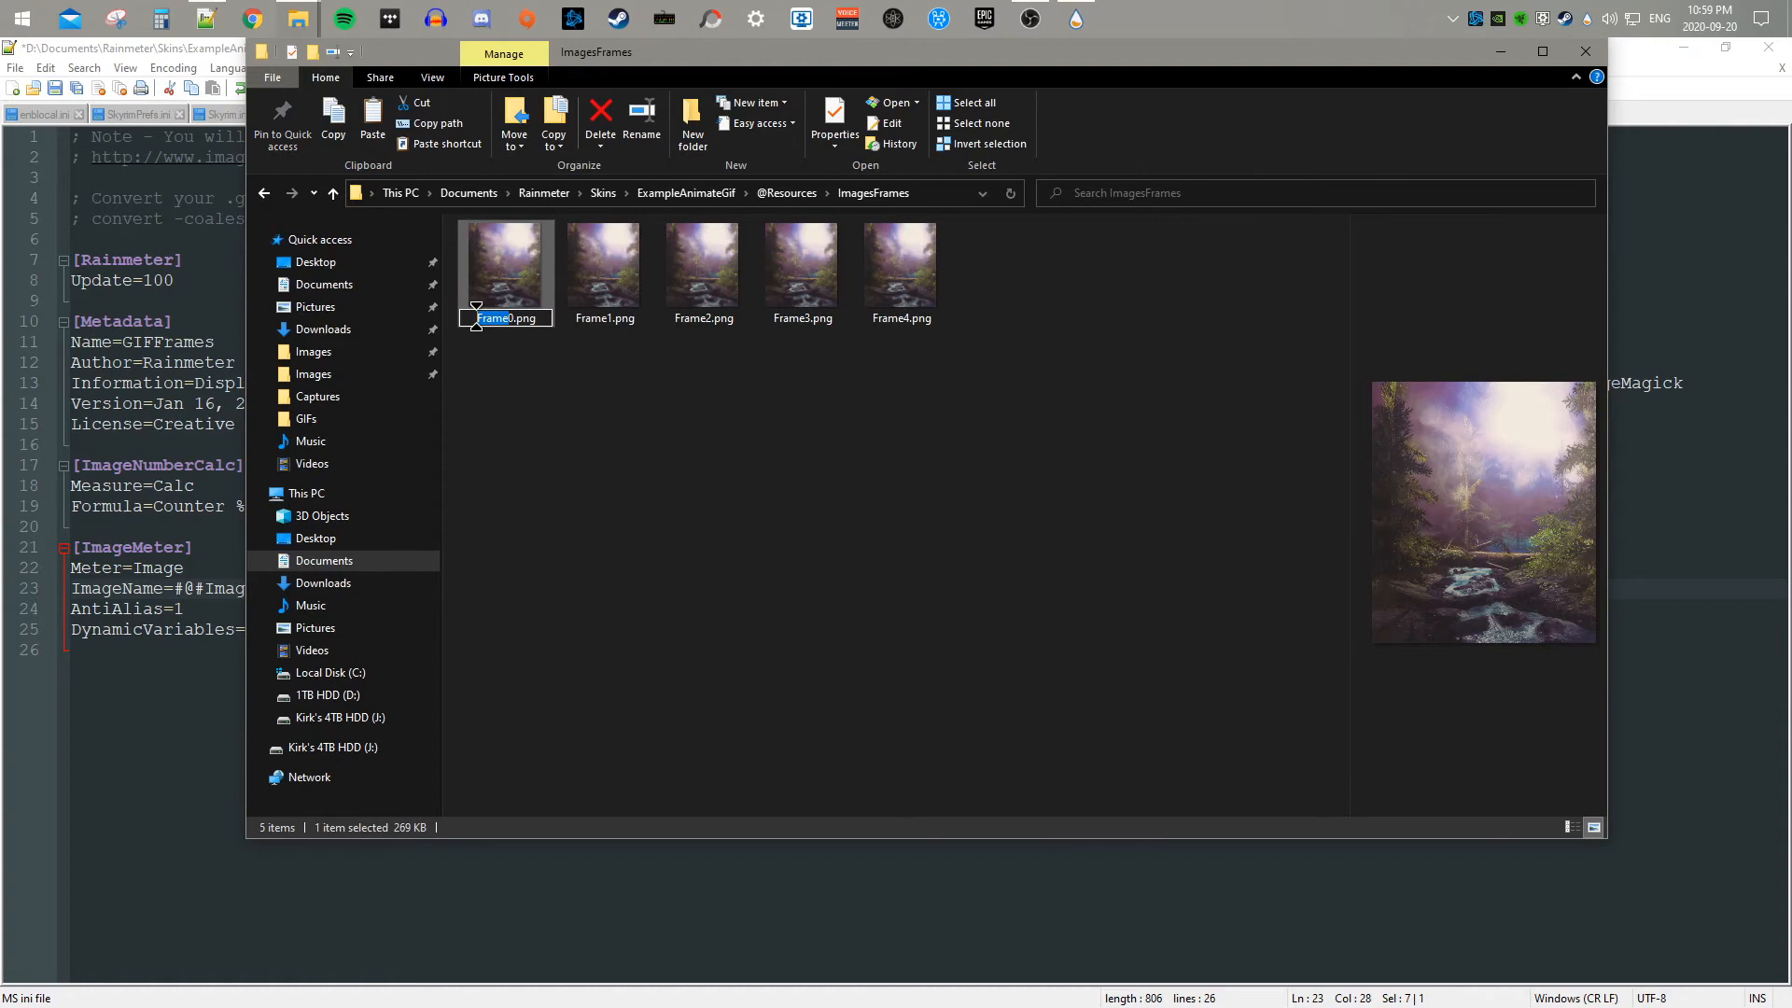
right_click(484, 318)
left_click(529, 378)
Step: Cancel the rename leaving Frame0.png unchanged and minimize the folder to reach Notepad++
left_click(581, 406)
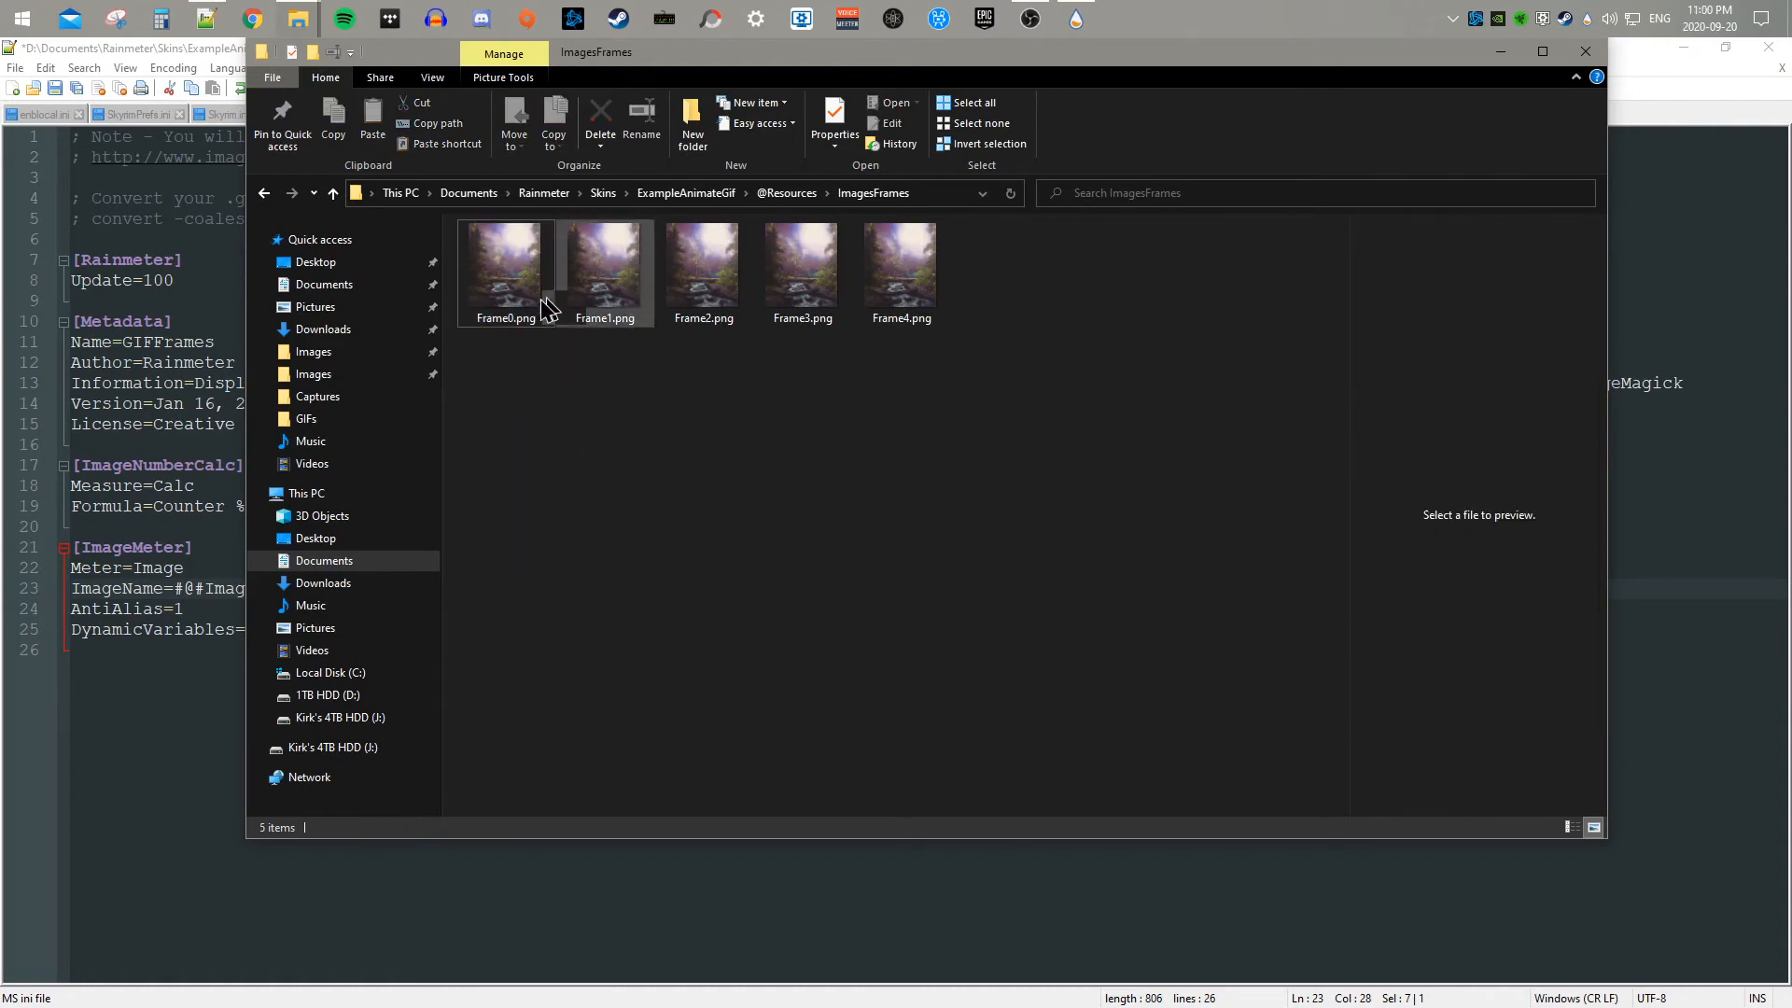
left_click(519, 280)
left_click(1506, 57)
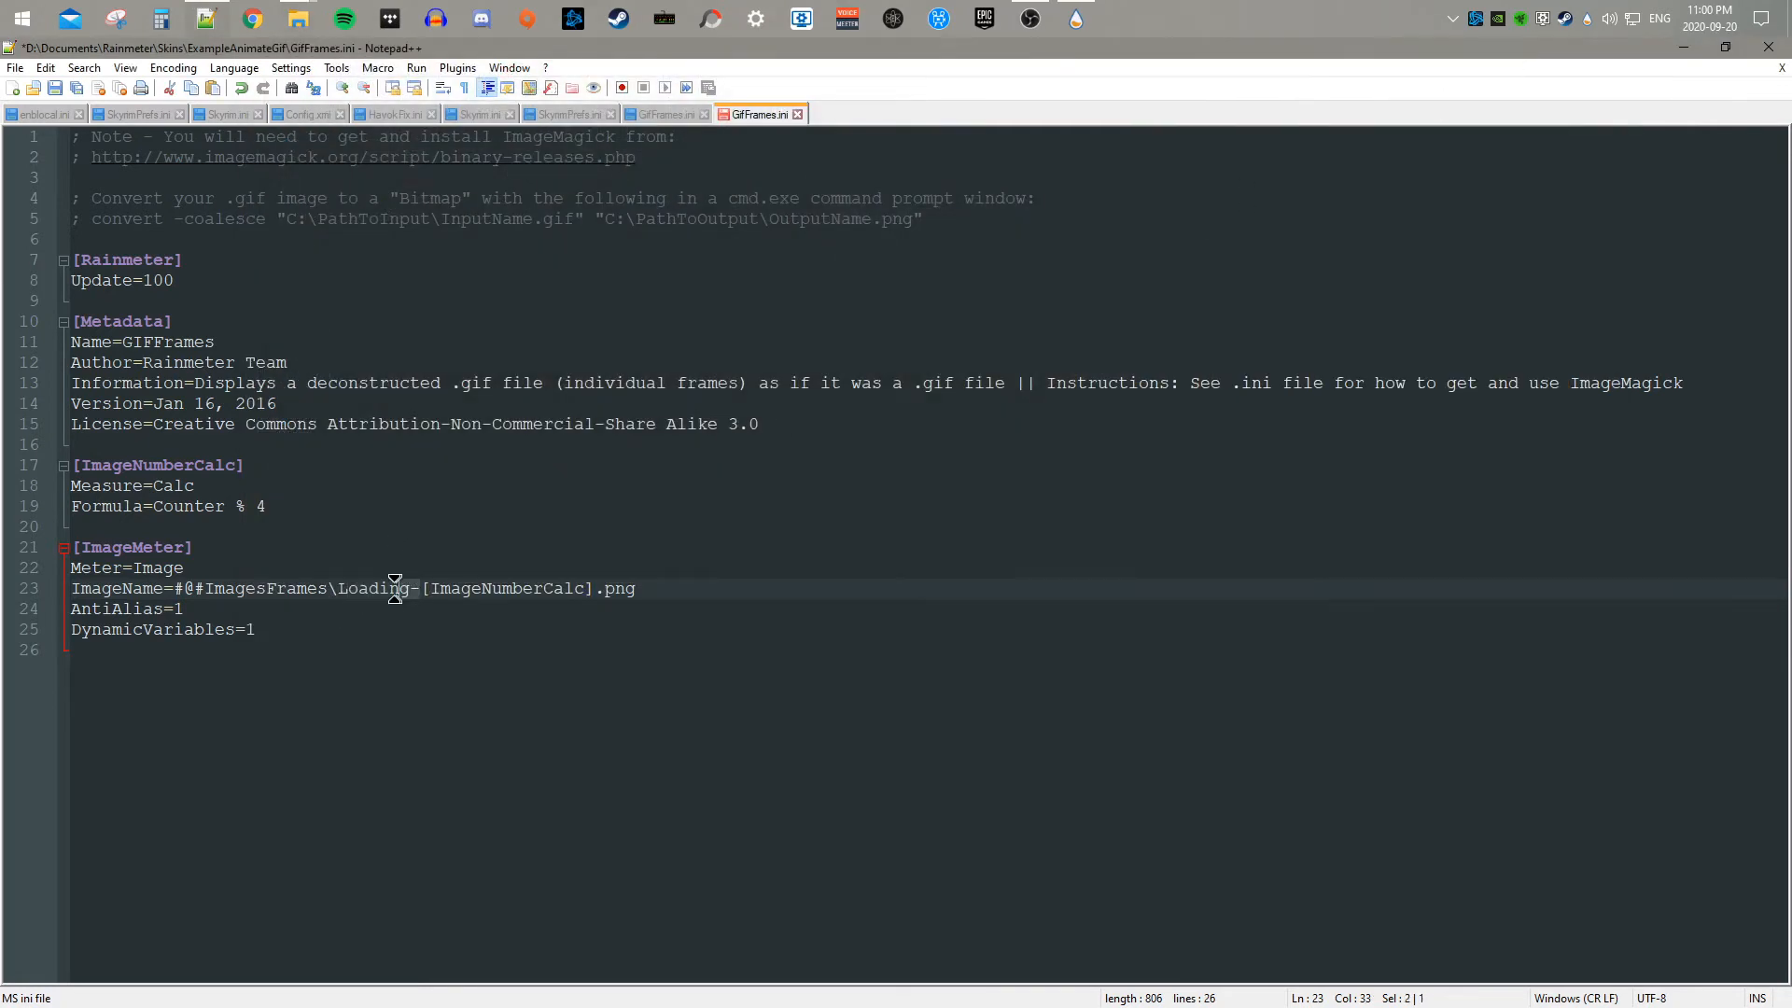
Step: Make ImageName use Frame[ImageNumberCalc].png, set Update=125, and save GifFrames.ini
right_click(342, 593)
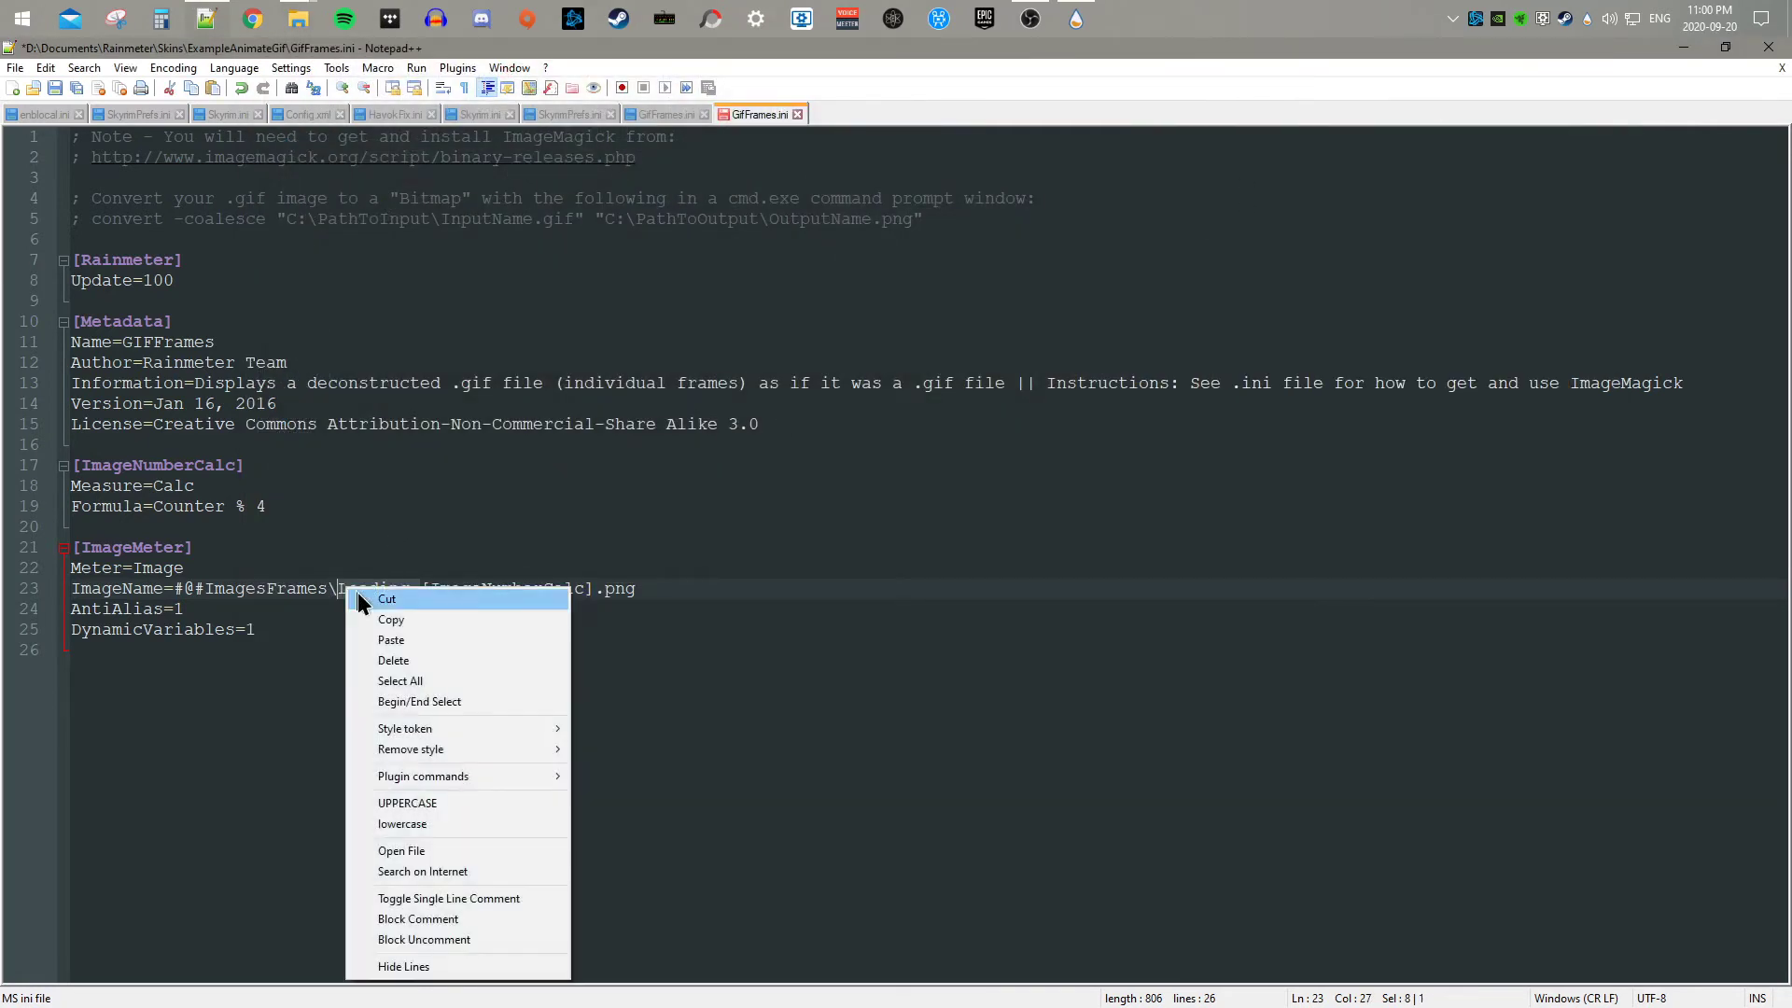
left_click(408, 647)
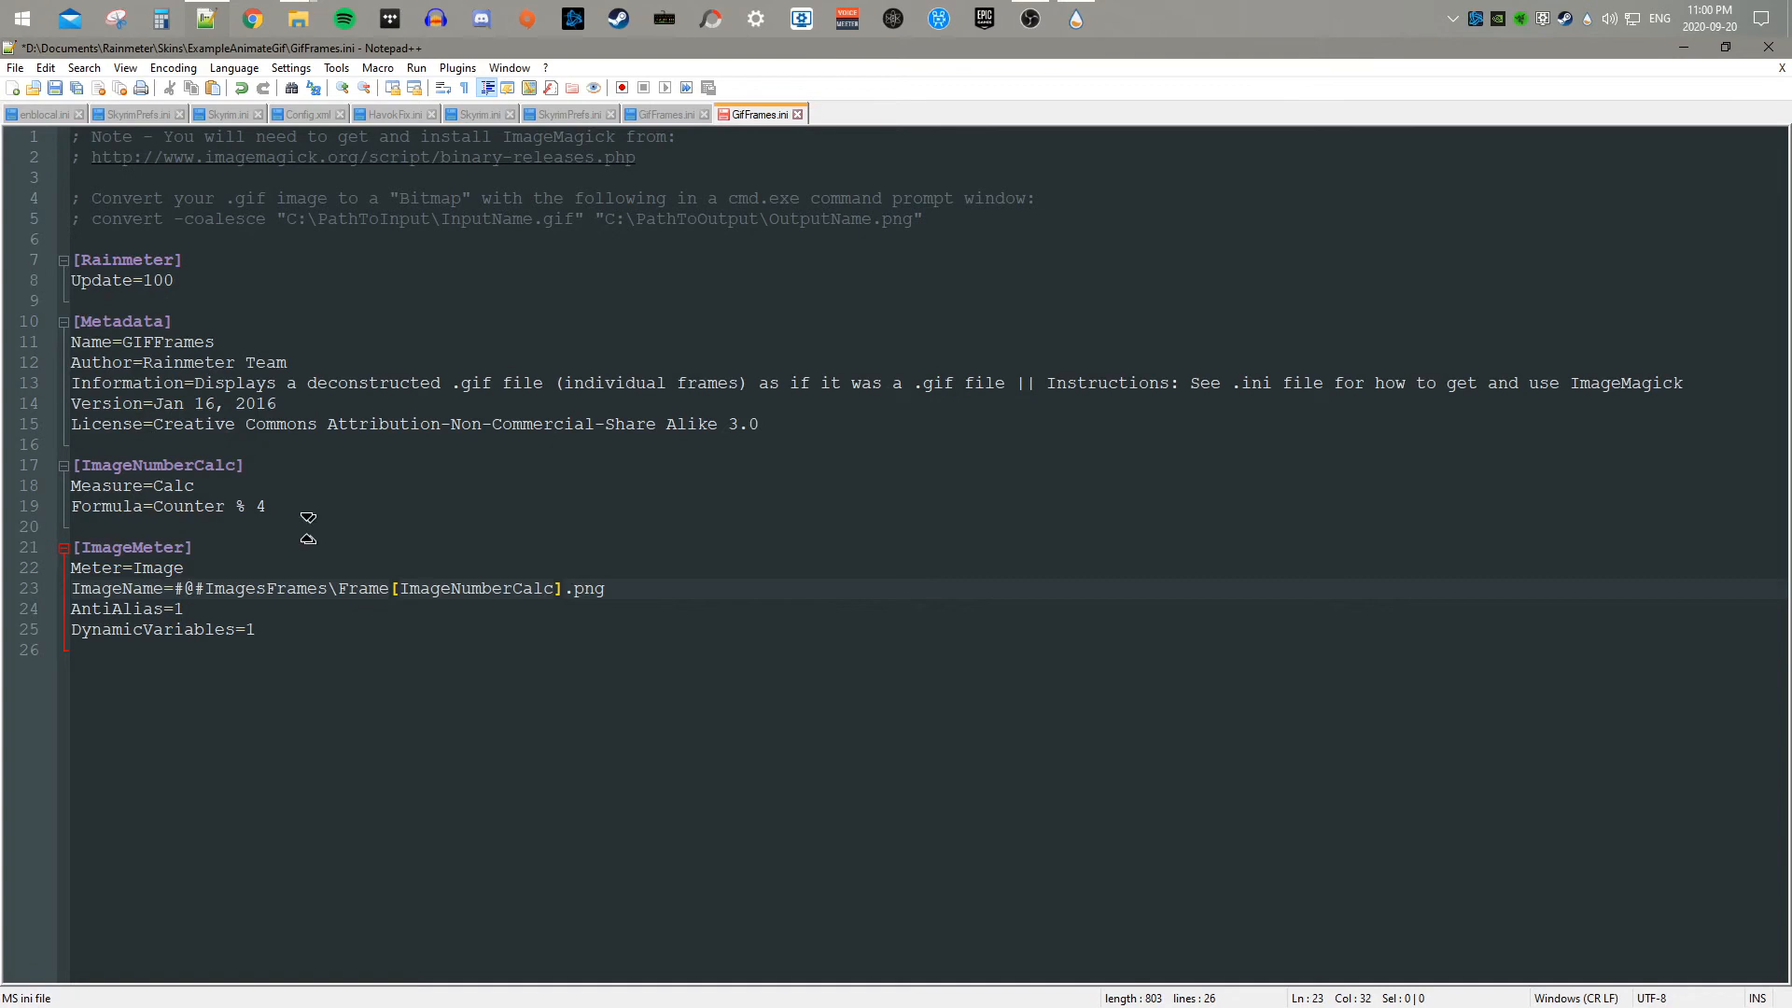
left_click_drag(171, 280, 155, 280)
type("25")
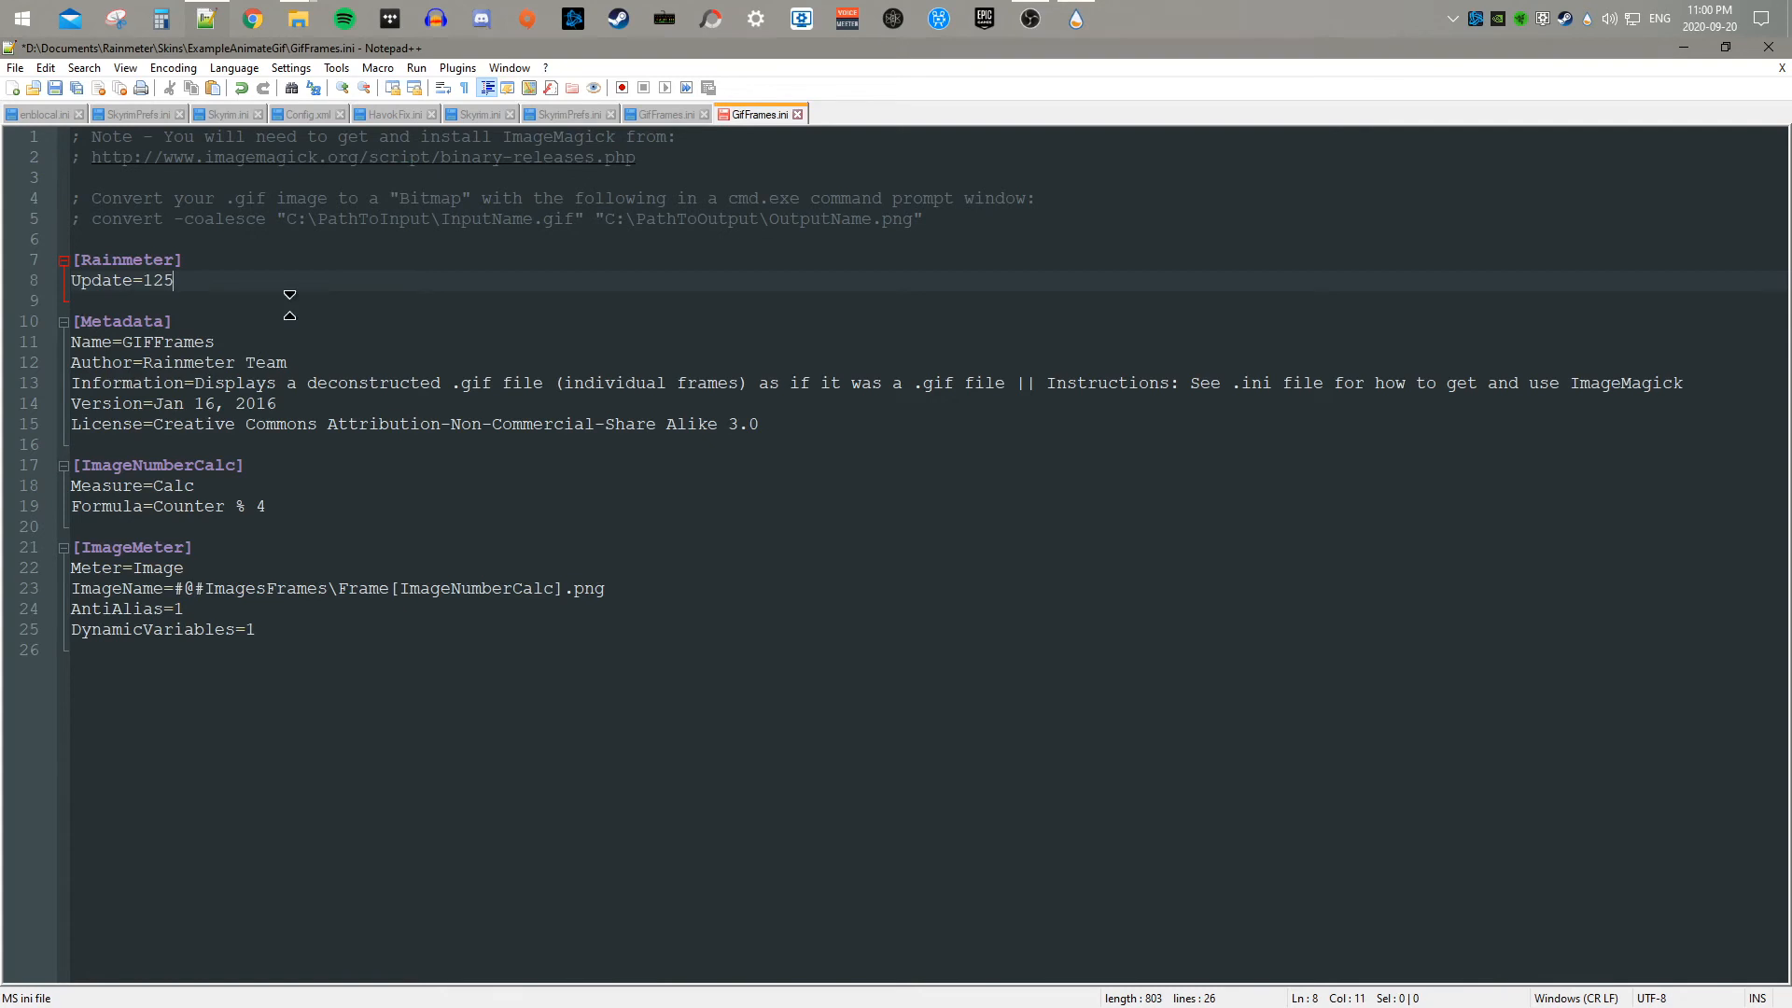
left_click(59, 88)
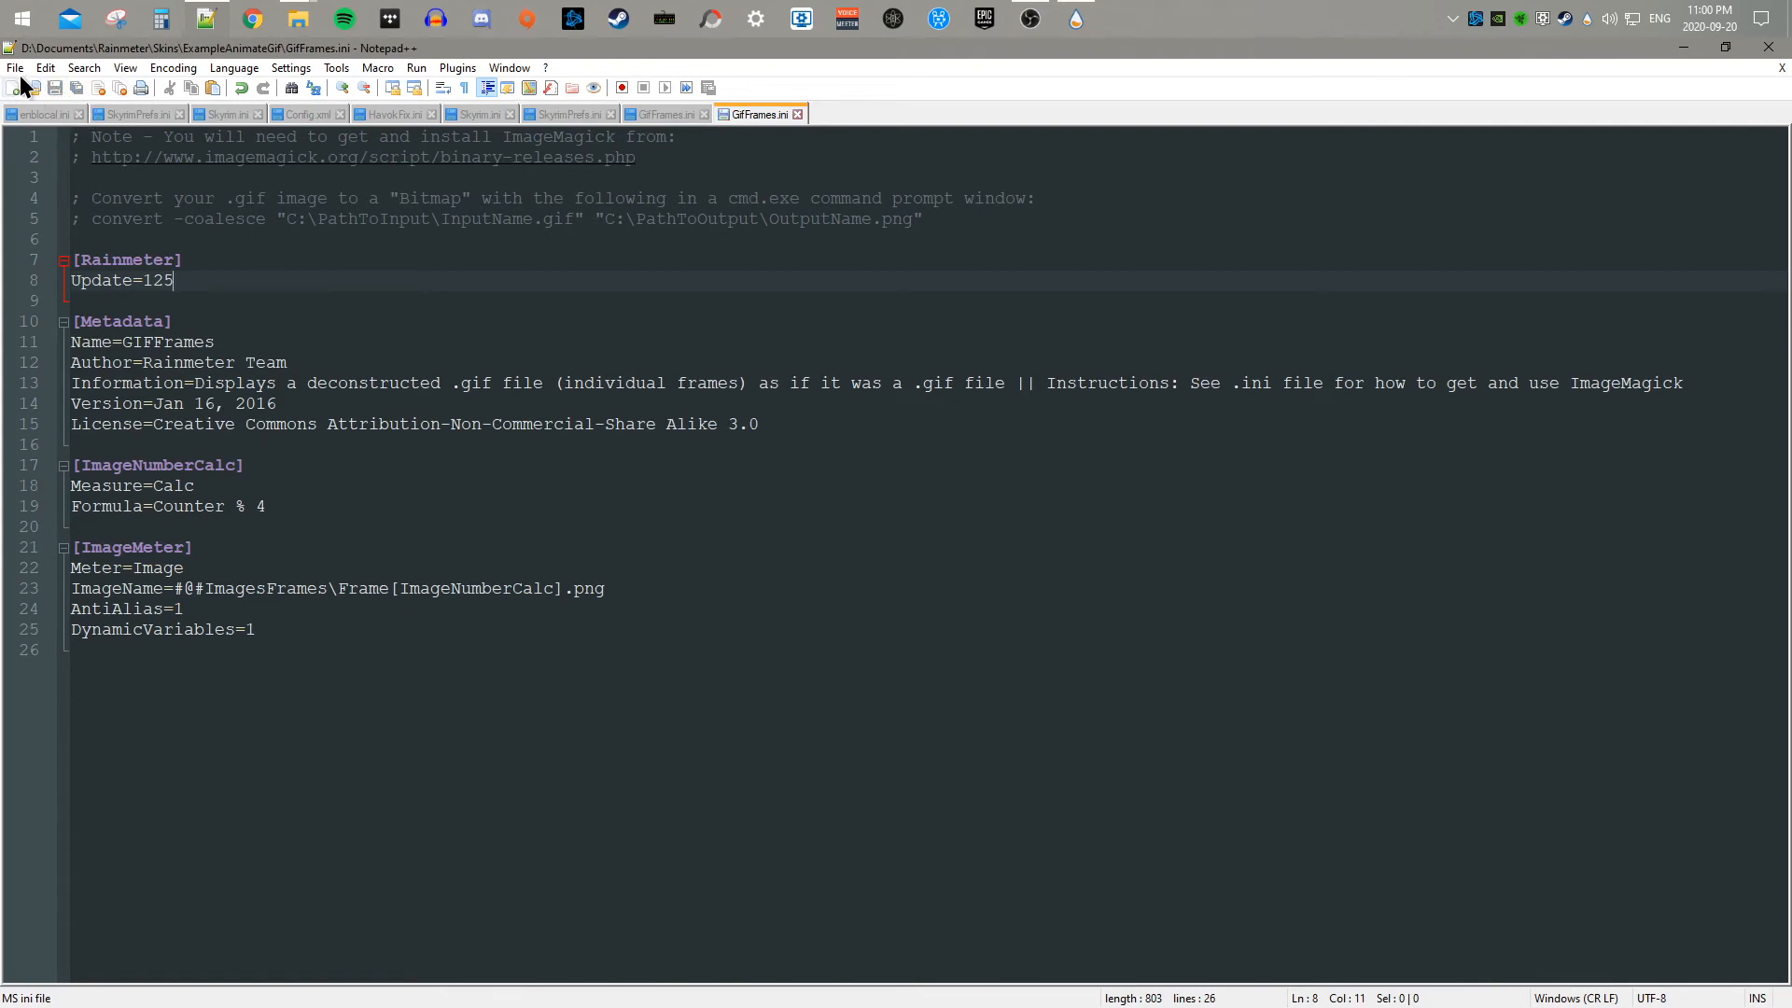
Step: Reload GifFrames.ini from disk and minimize Notepad++ to reveal Manage Rainmeter
left_click(20, 70)
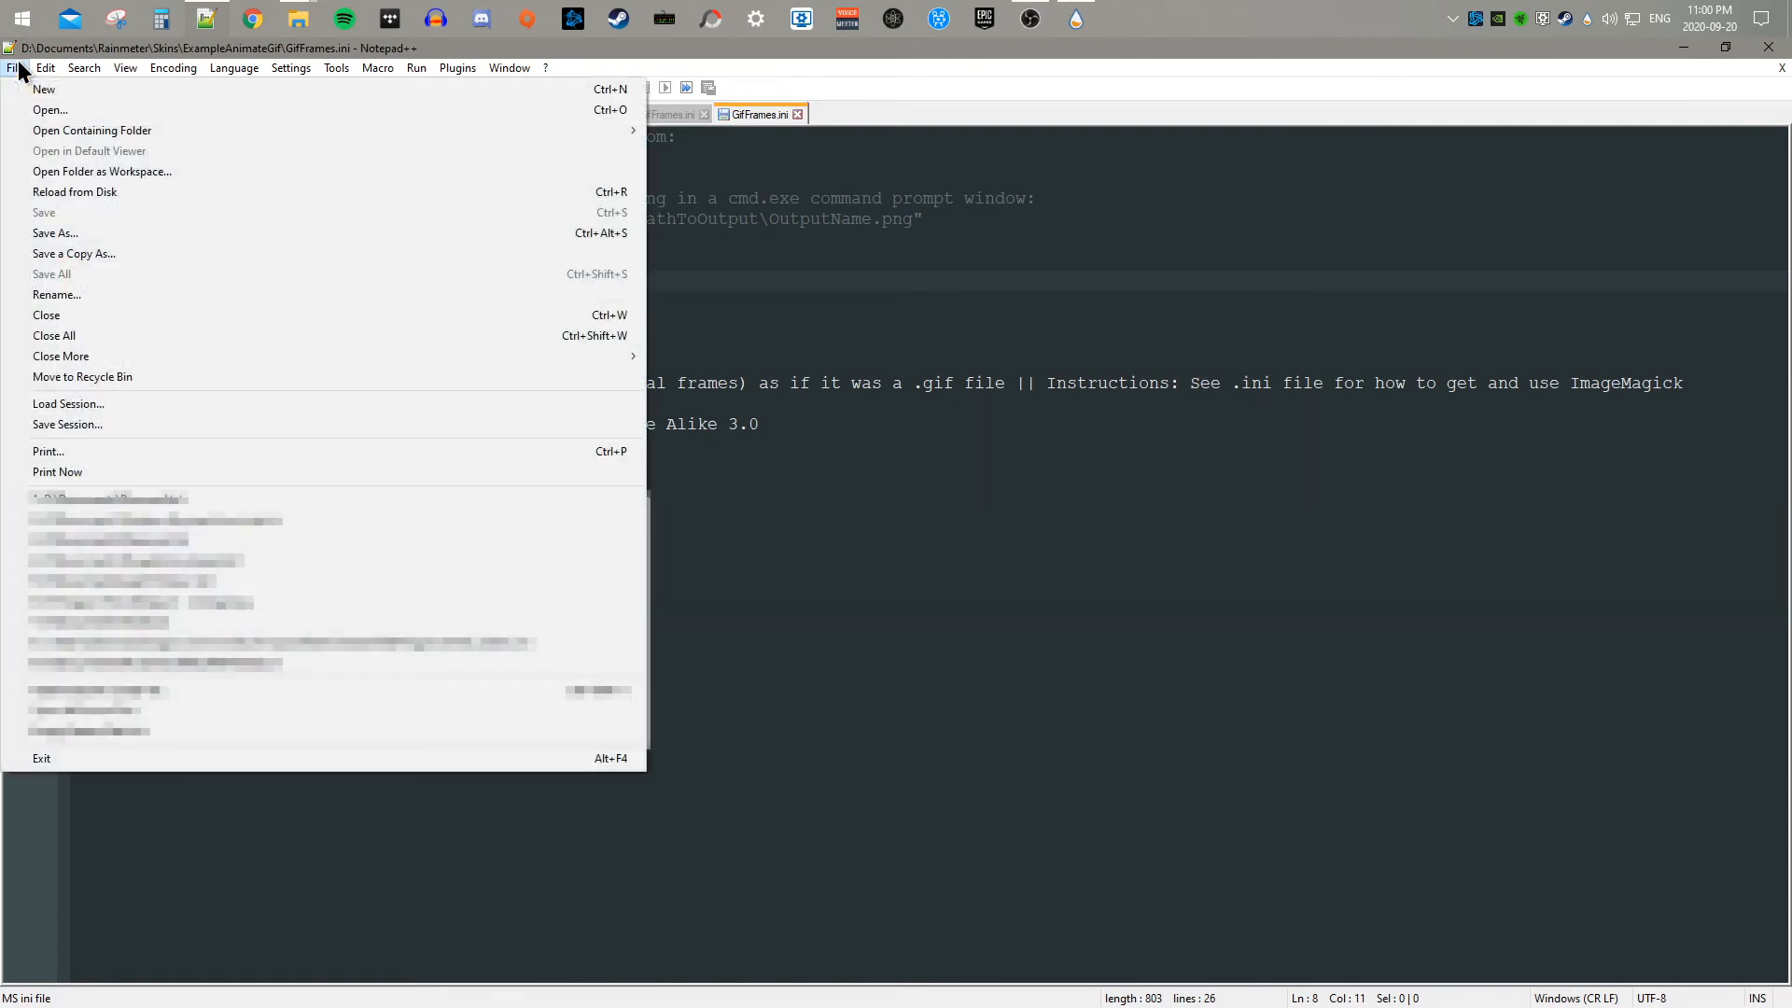
left_click(1105, 484)
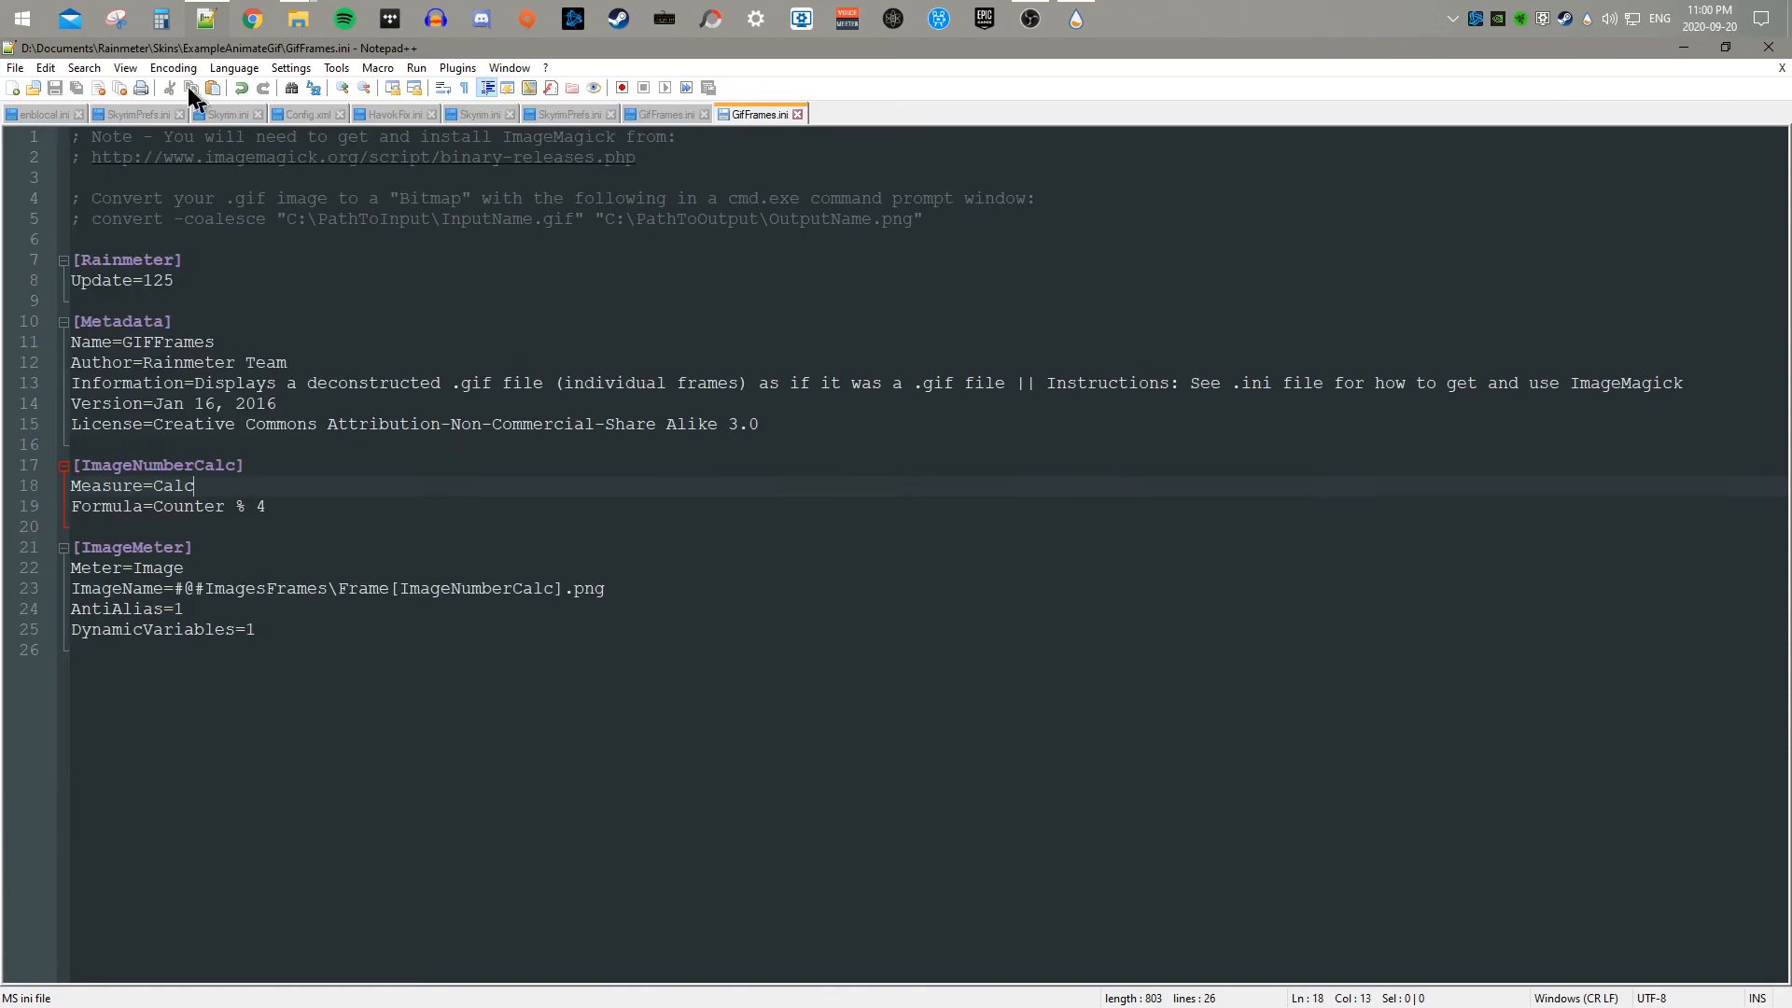
left_click(14, 68)
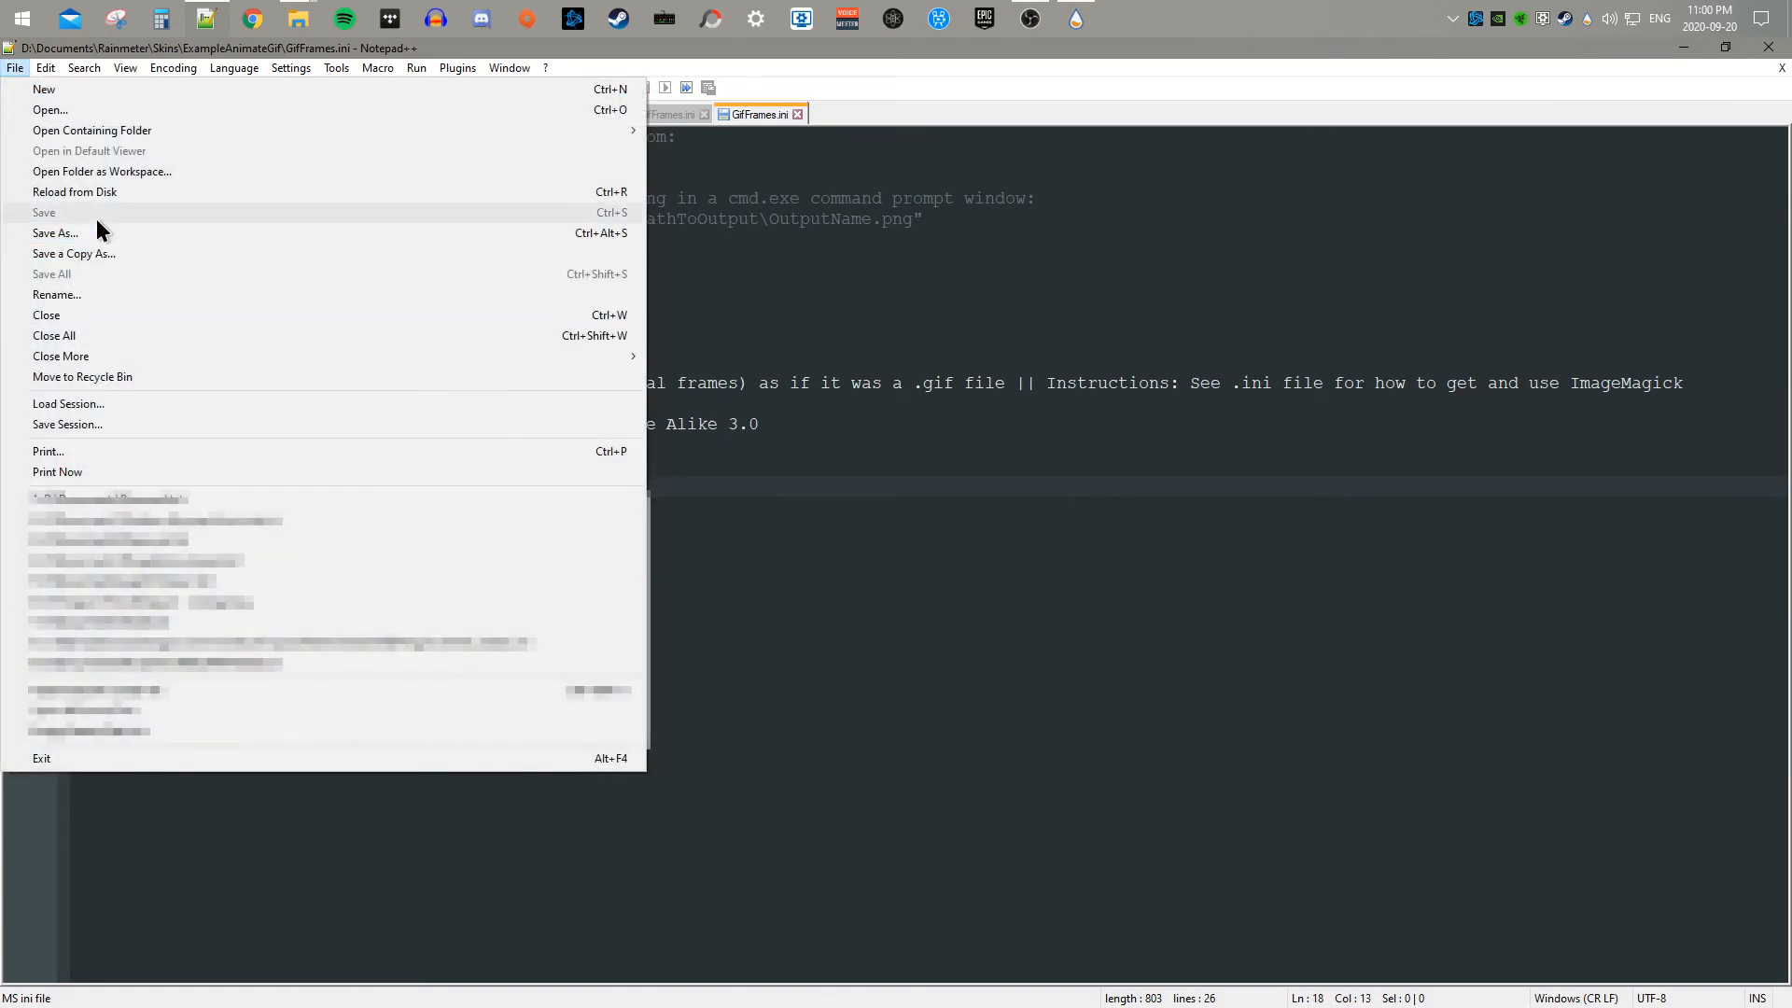
left_click(113, 195)
left_click(14, 69)
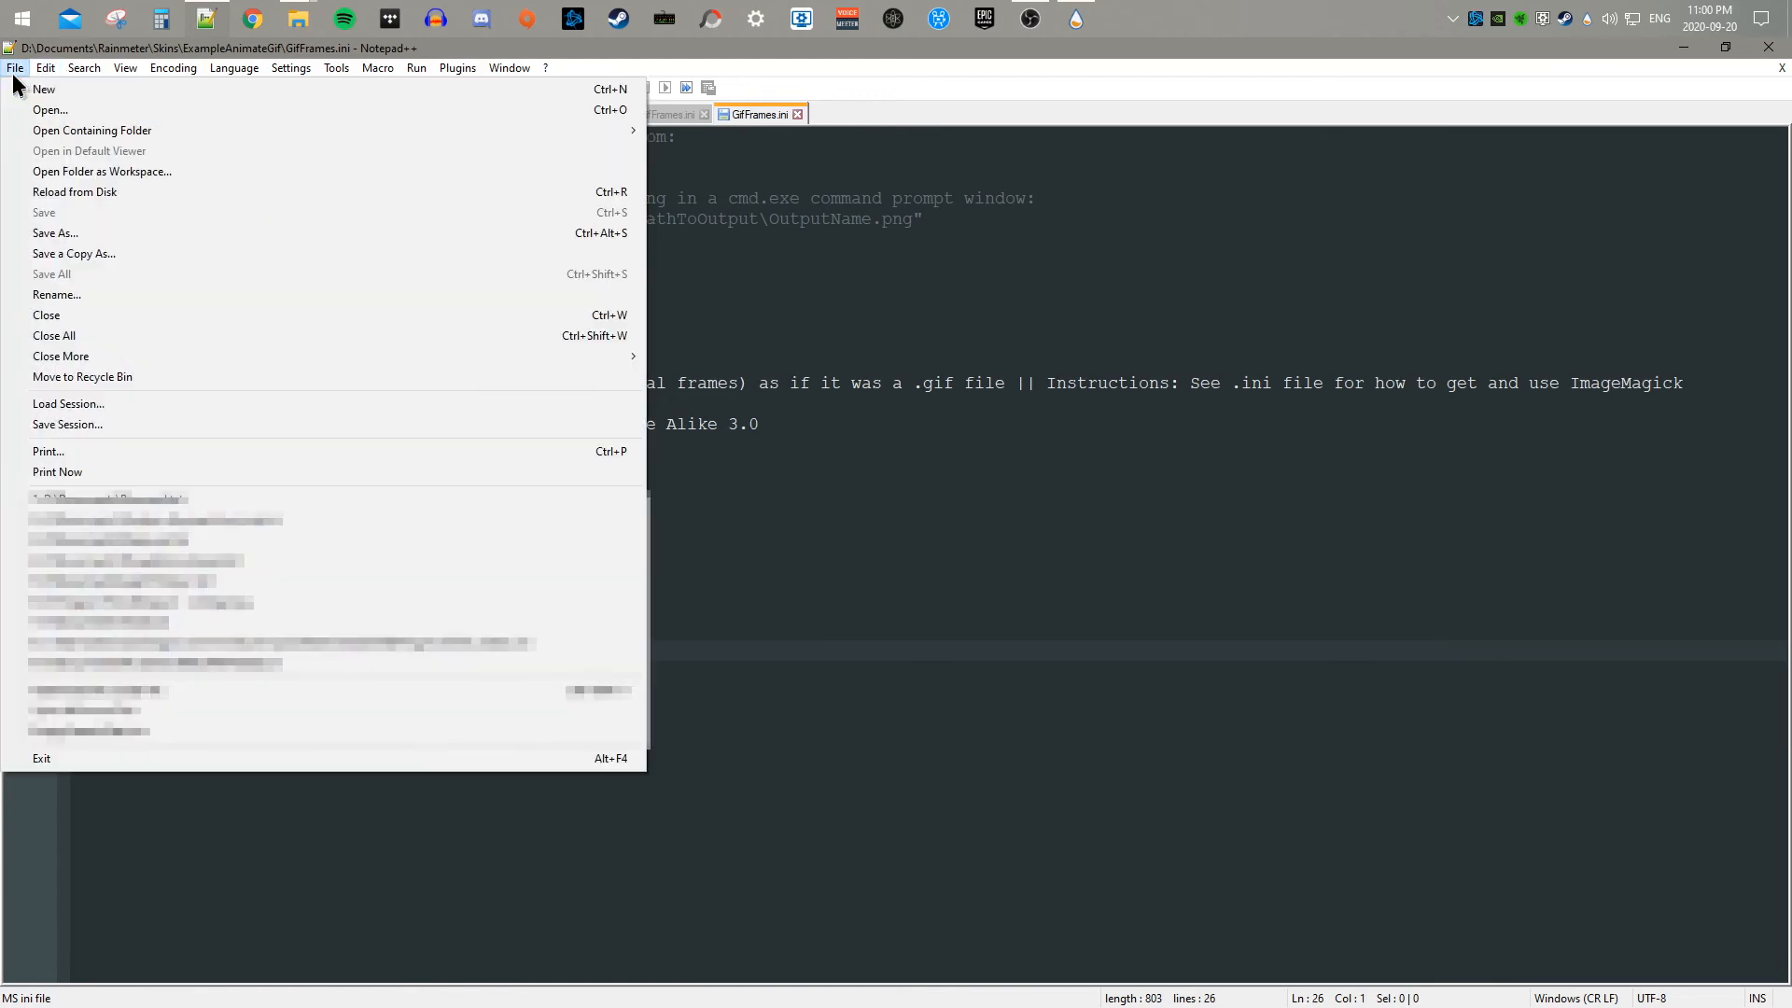
left_click(1457, 612)
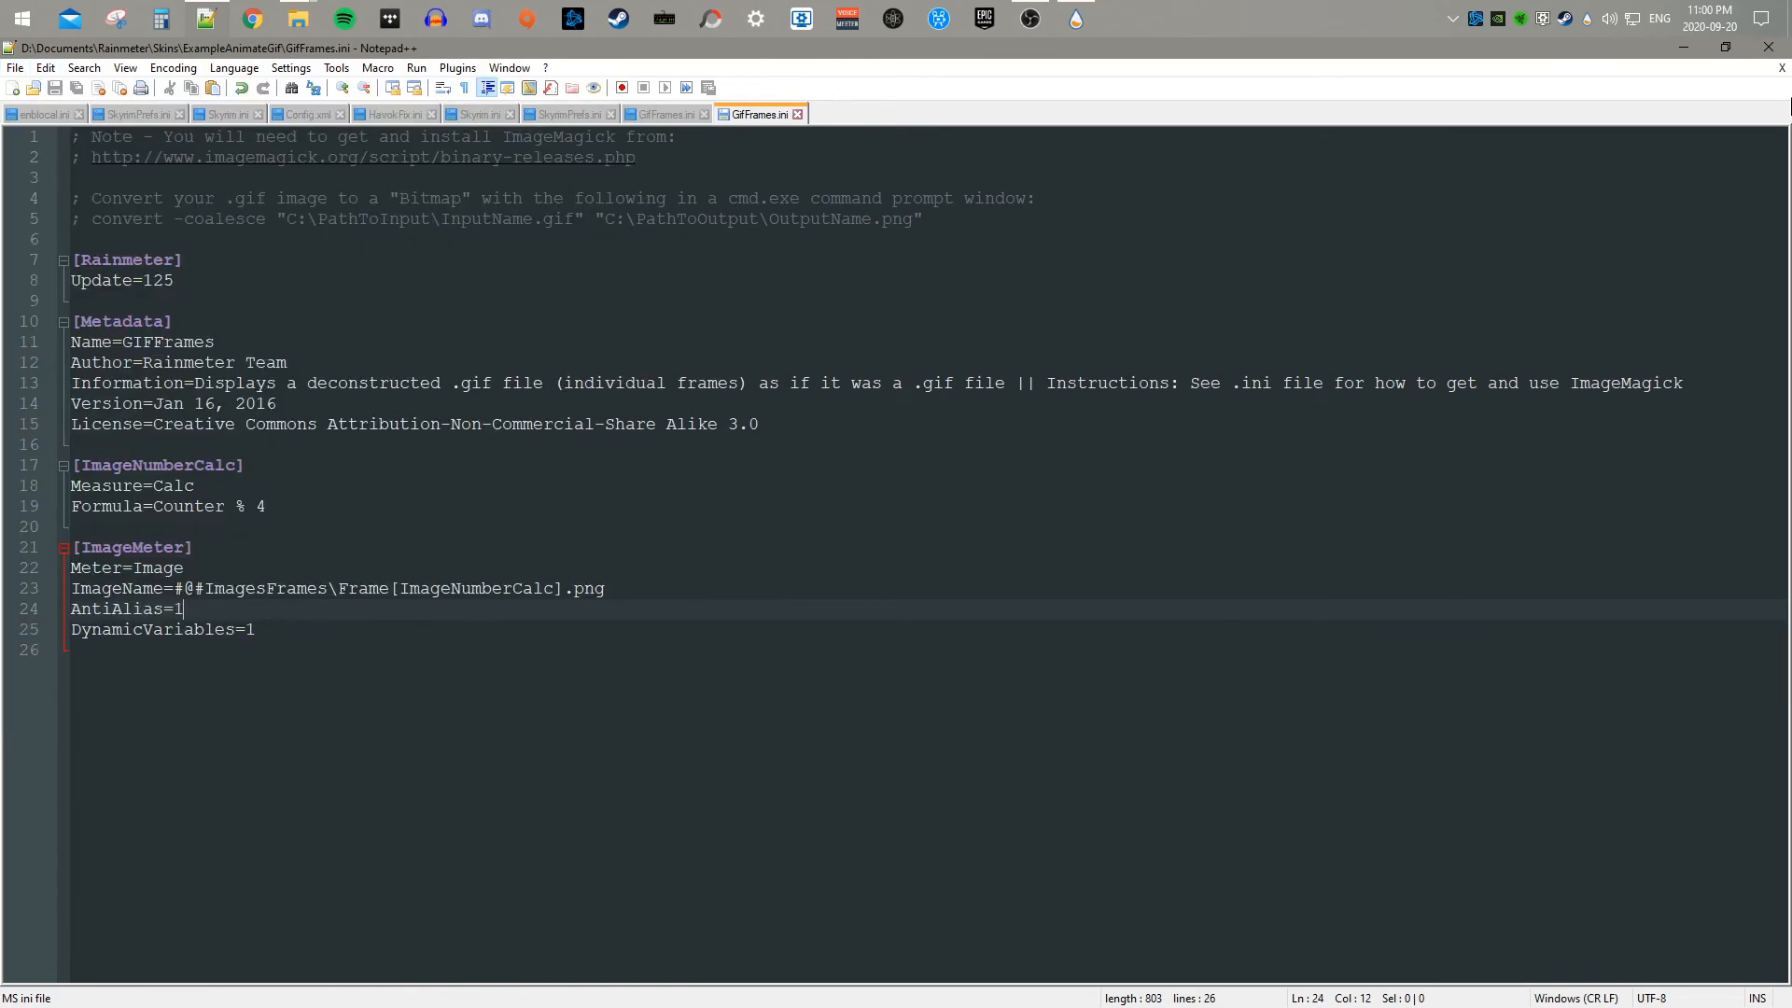
left_click(1761, 48)
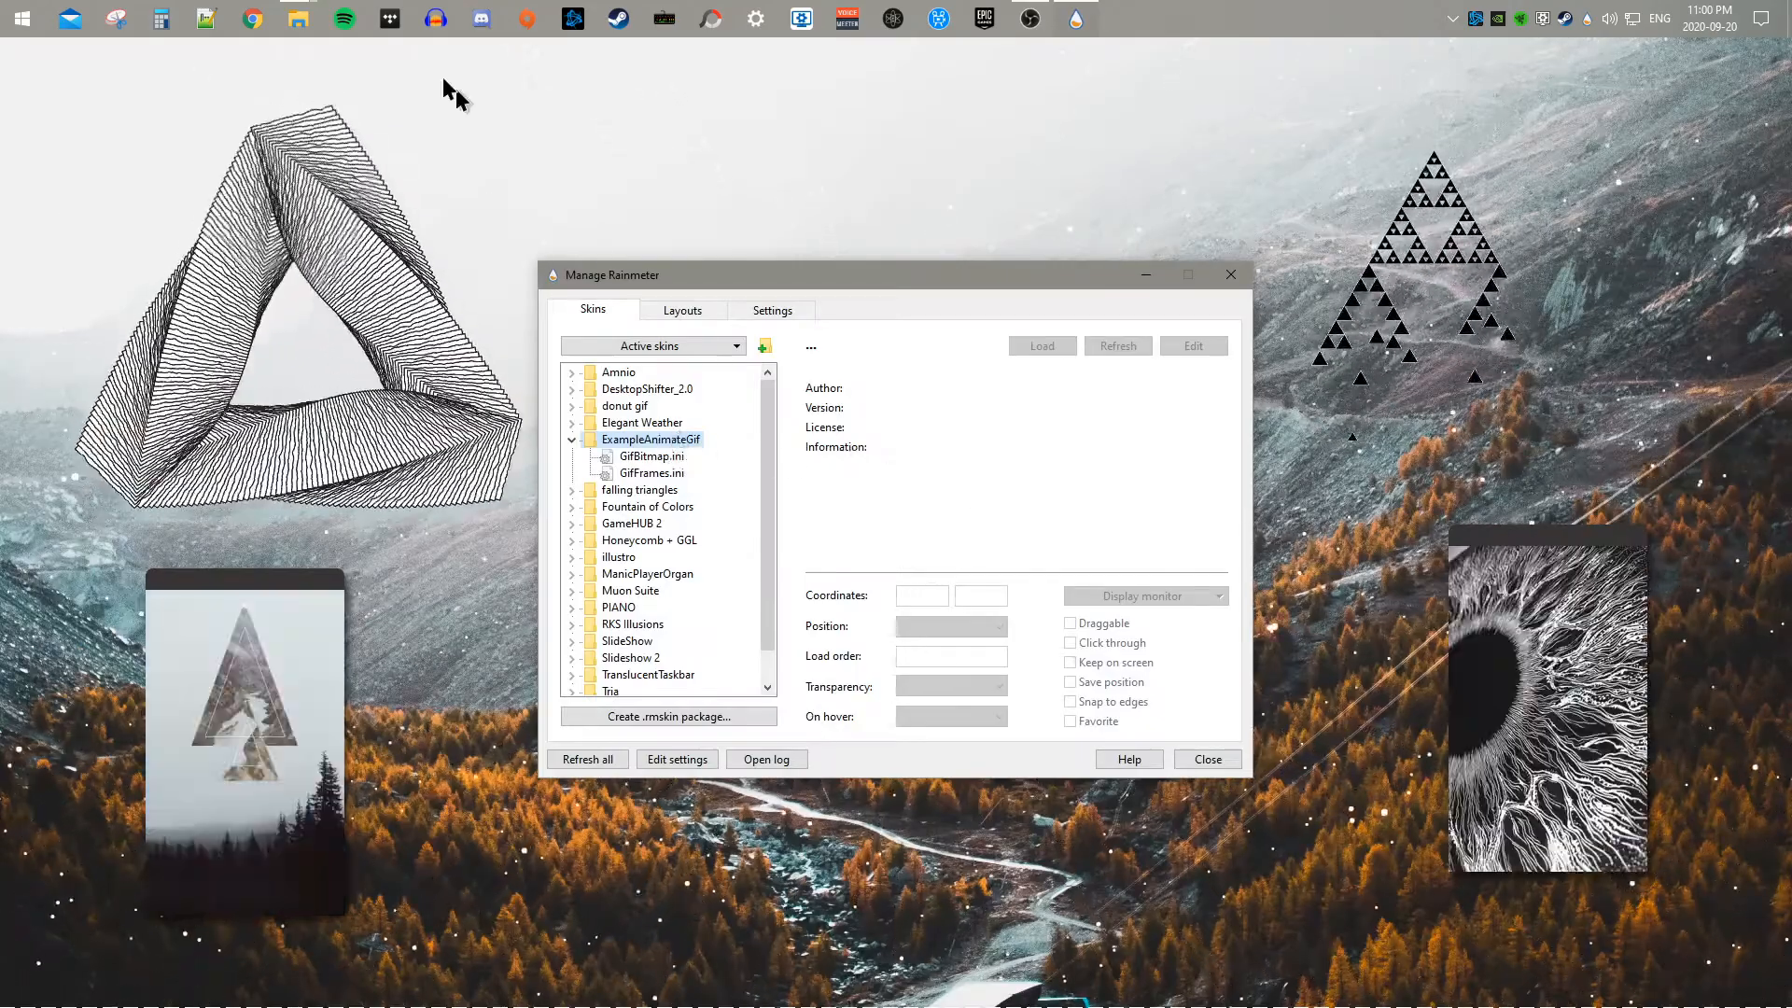
Step: Navigate the folder window up from ImagesFrames to Rainmeter's Skins folder
mouse_move(299, 18)
left_click(392, 119)
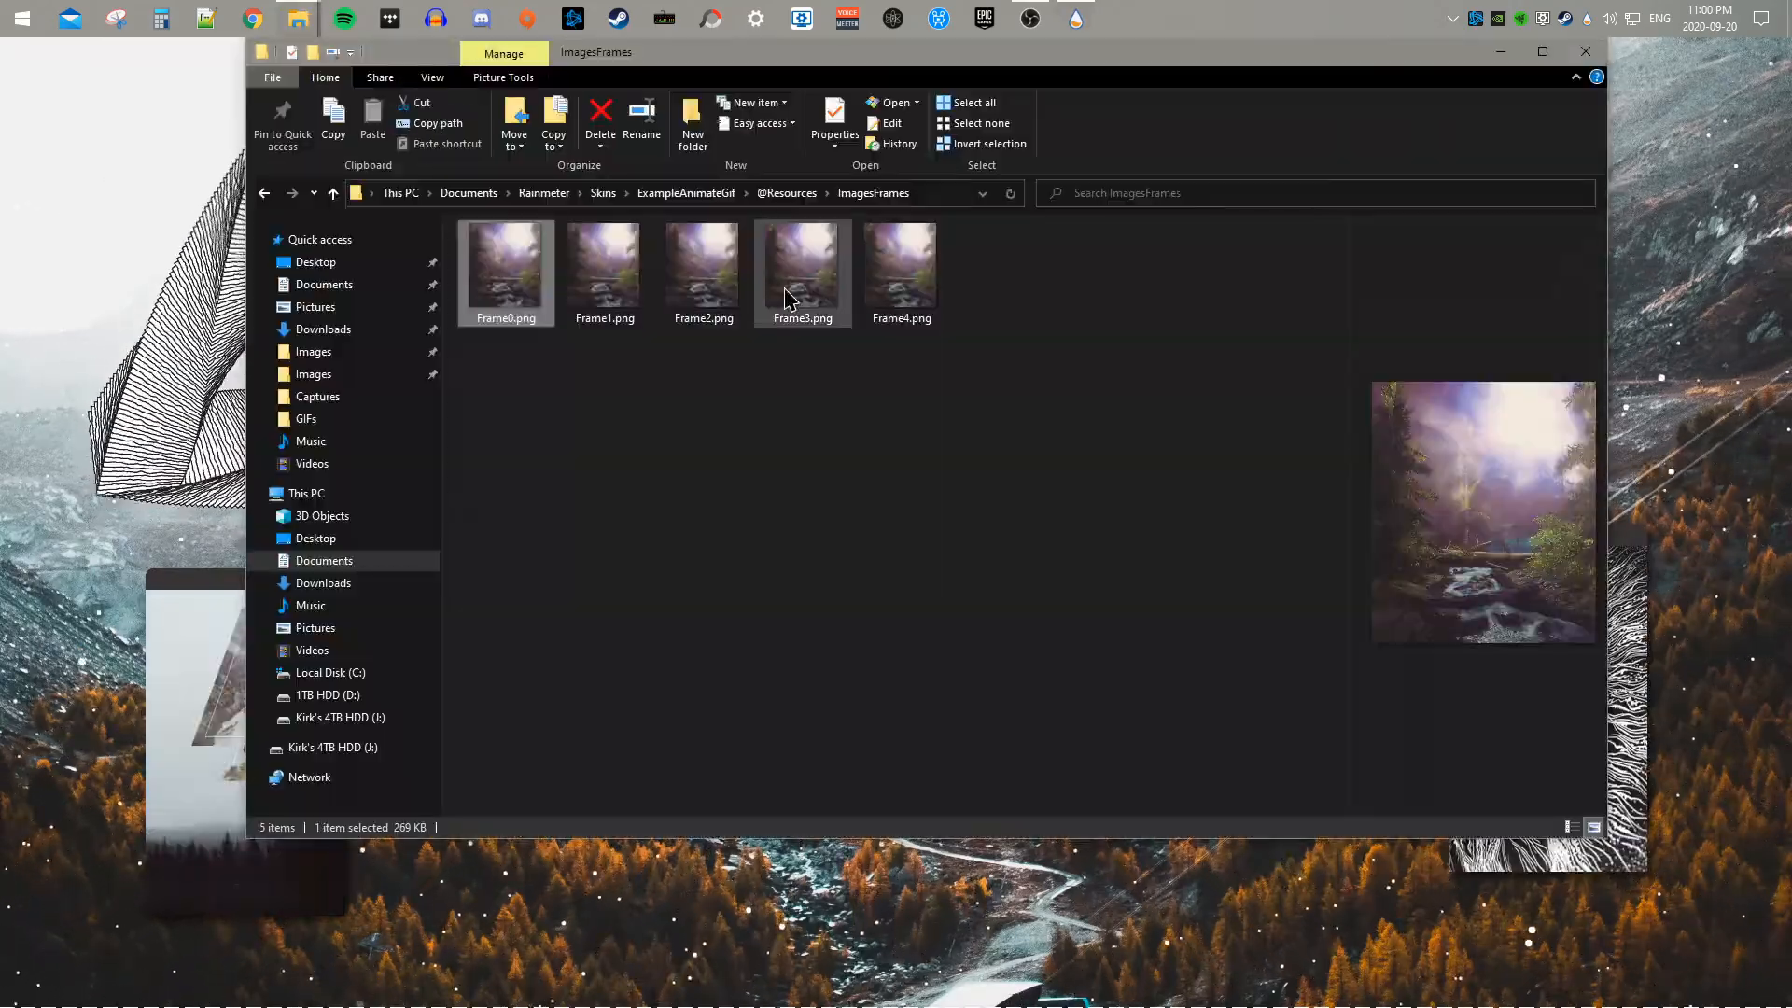
left_click(786, 193)
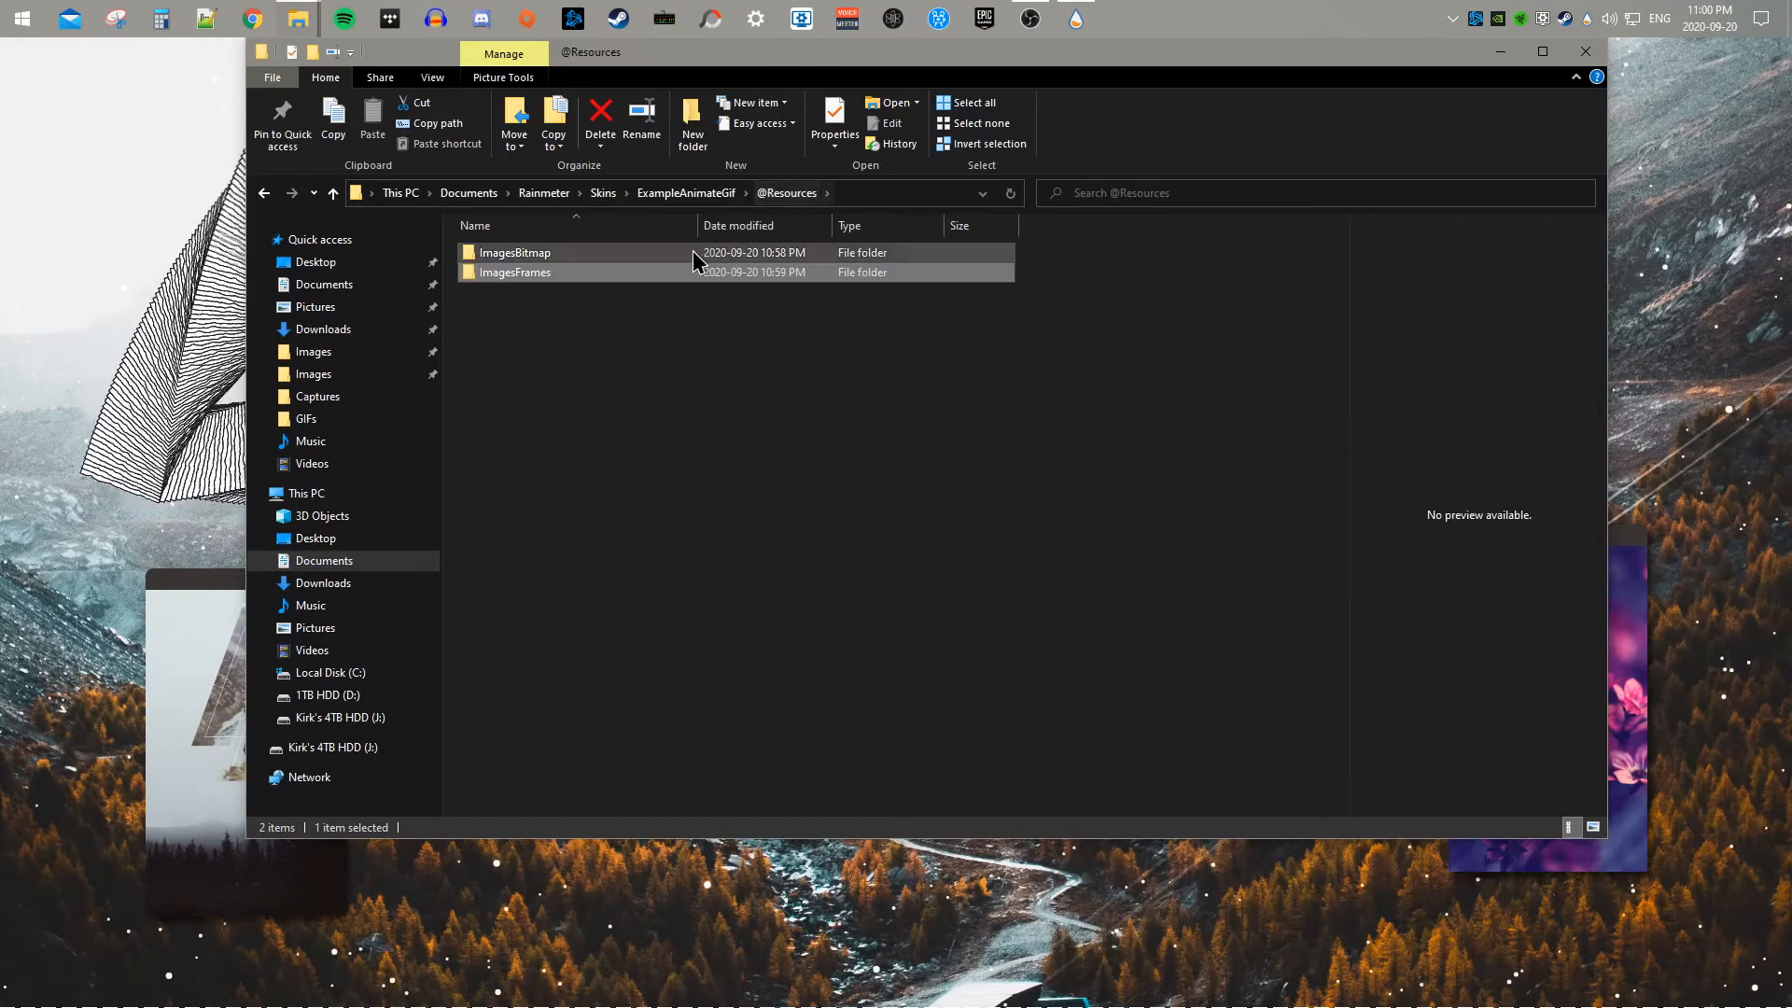
left_click(685, 194)
left_click(604, 195)
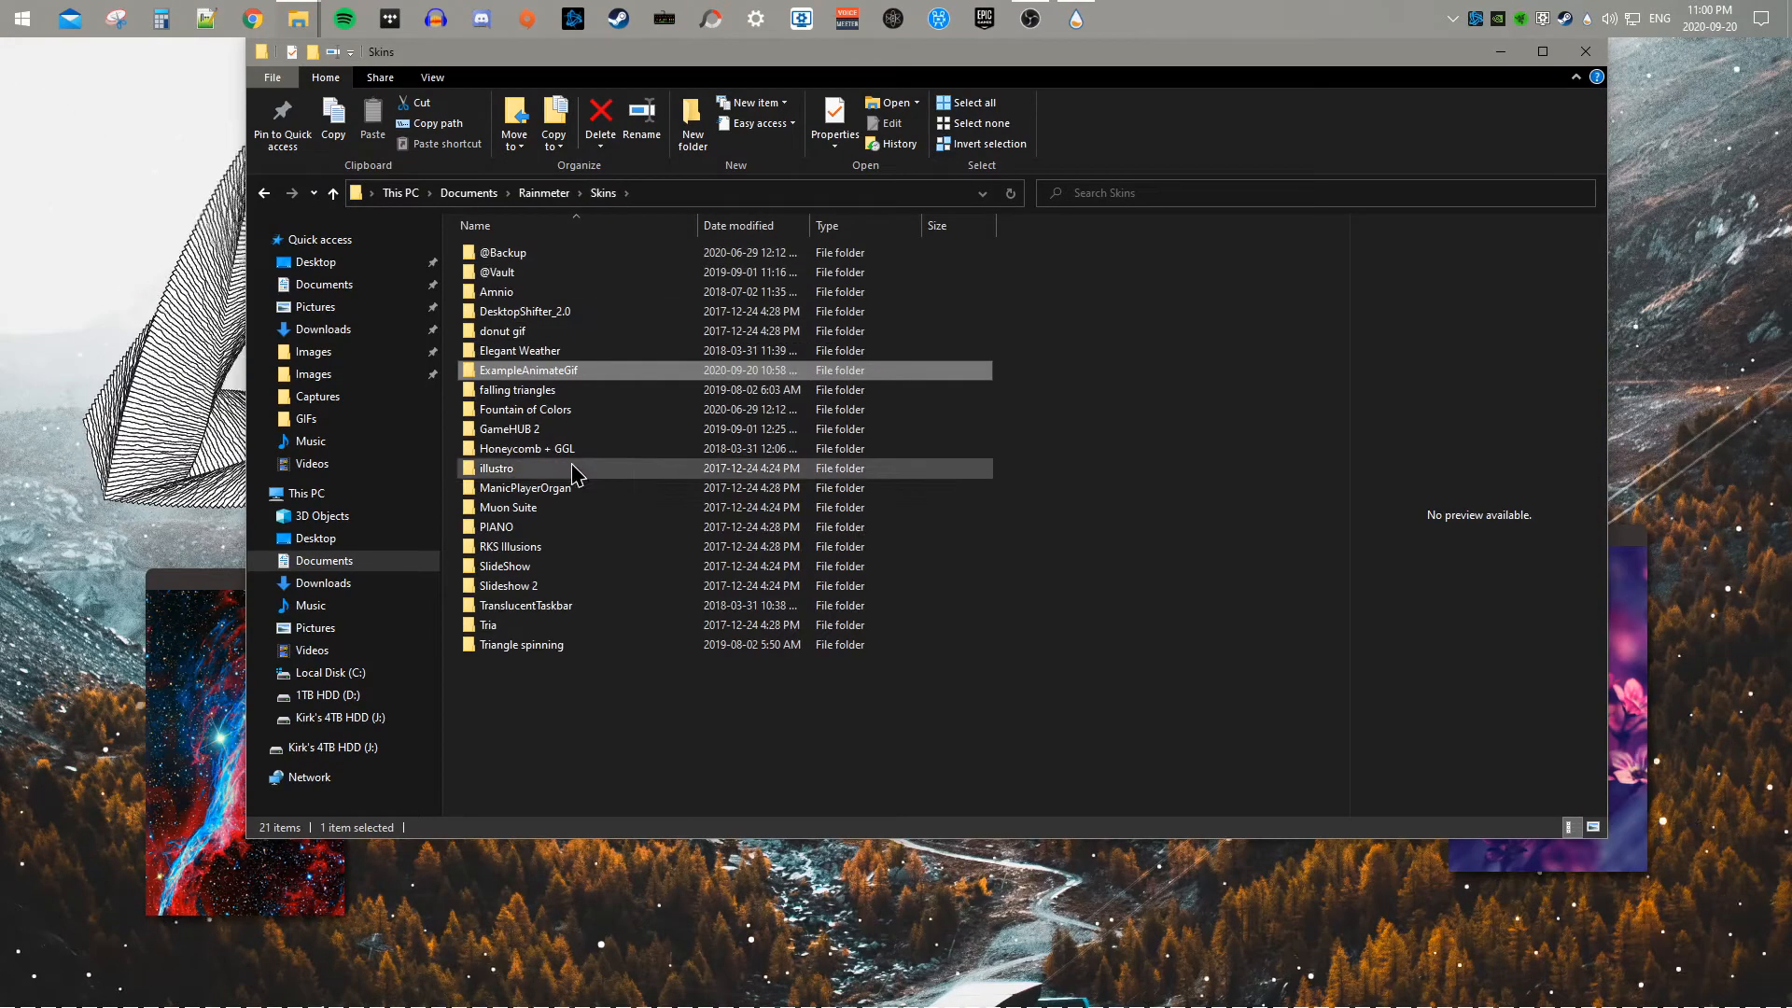
Step: Rename the ExampleAnimateGif skin folder to Oasis and close the folder window
right_click(527, 371)
left_click(577, 784)
type("Oasis")
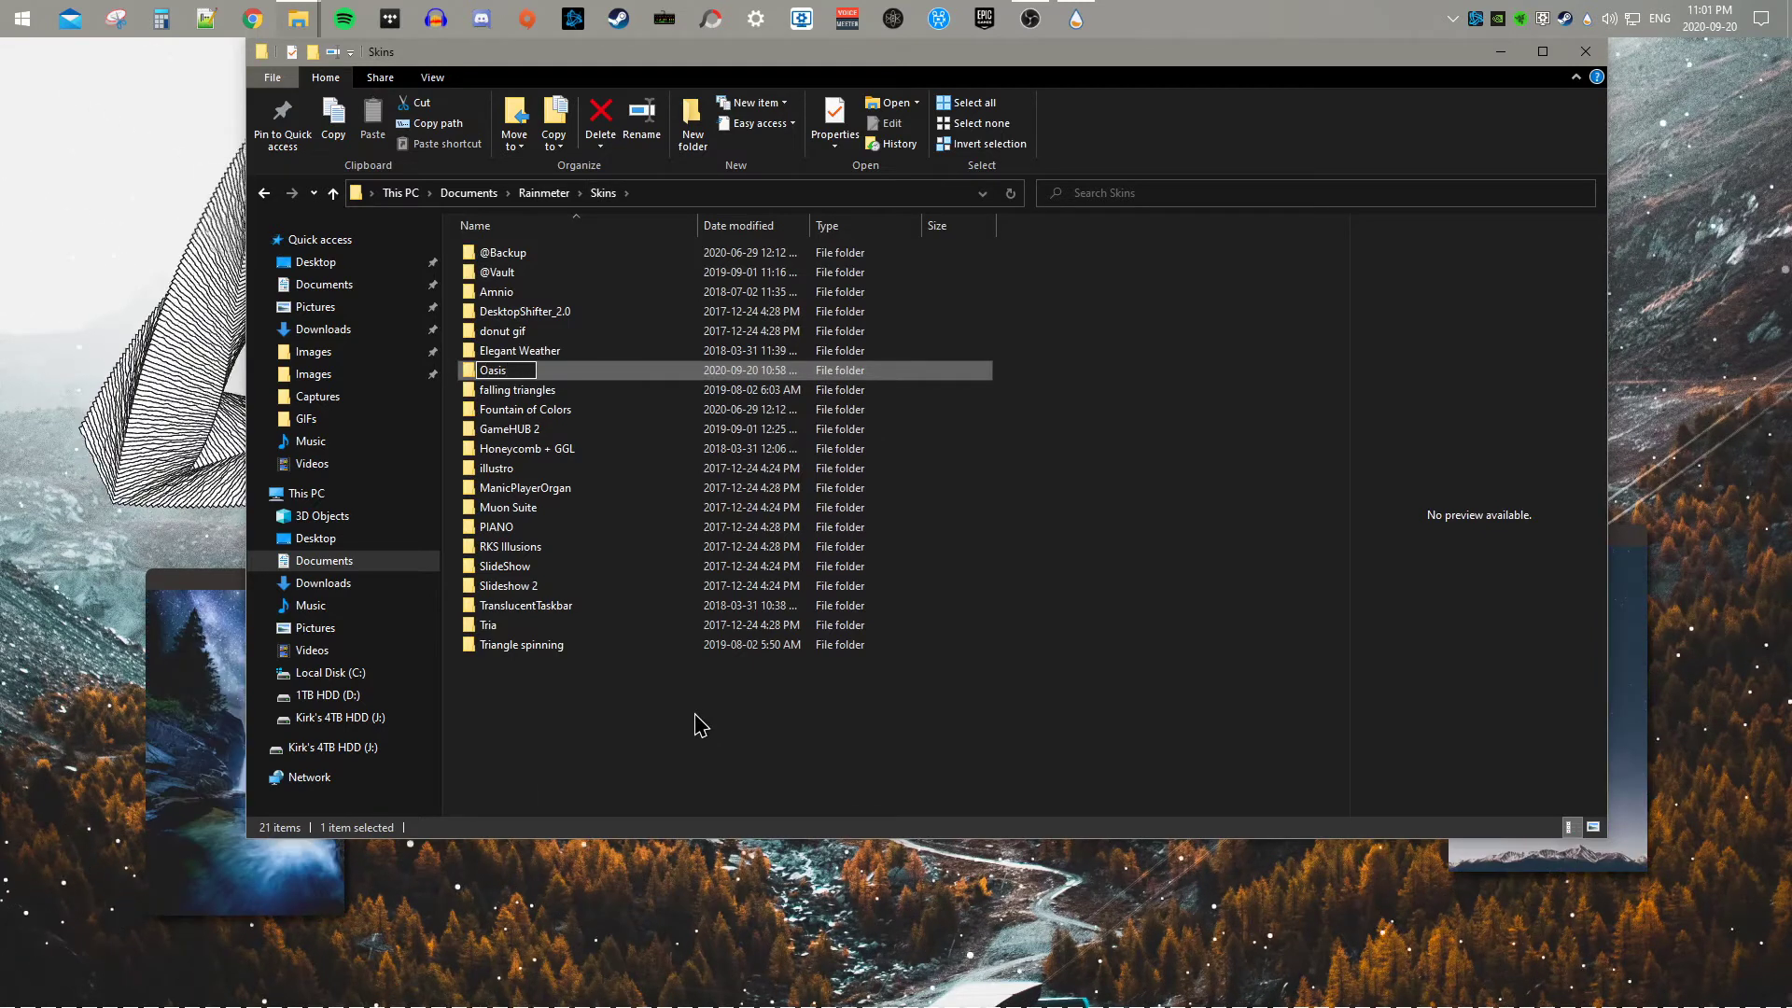
key("Return")
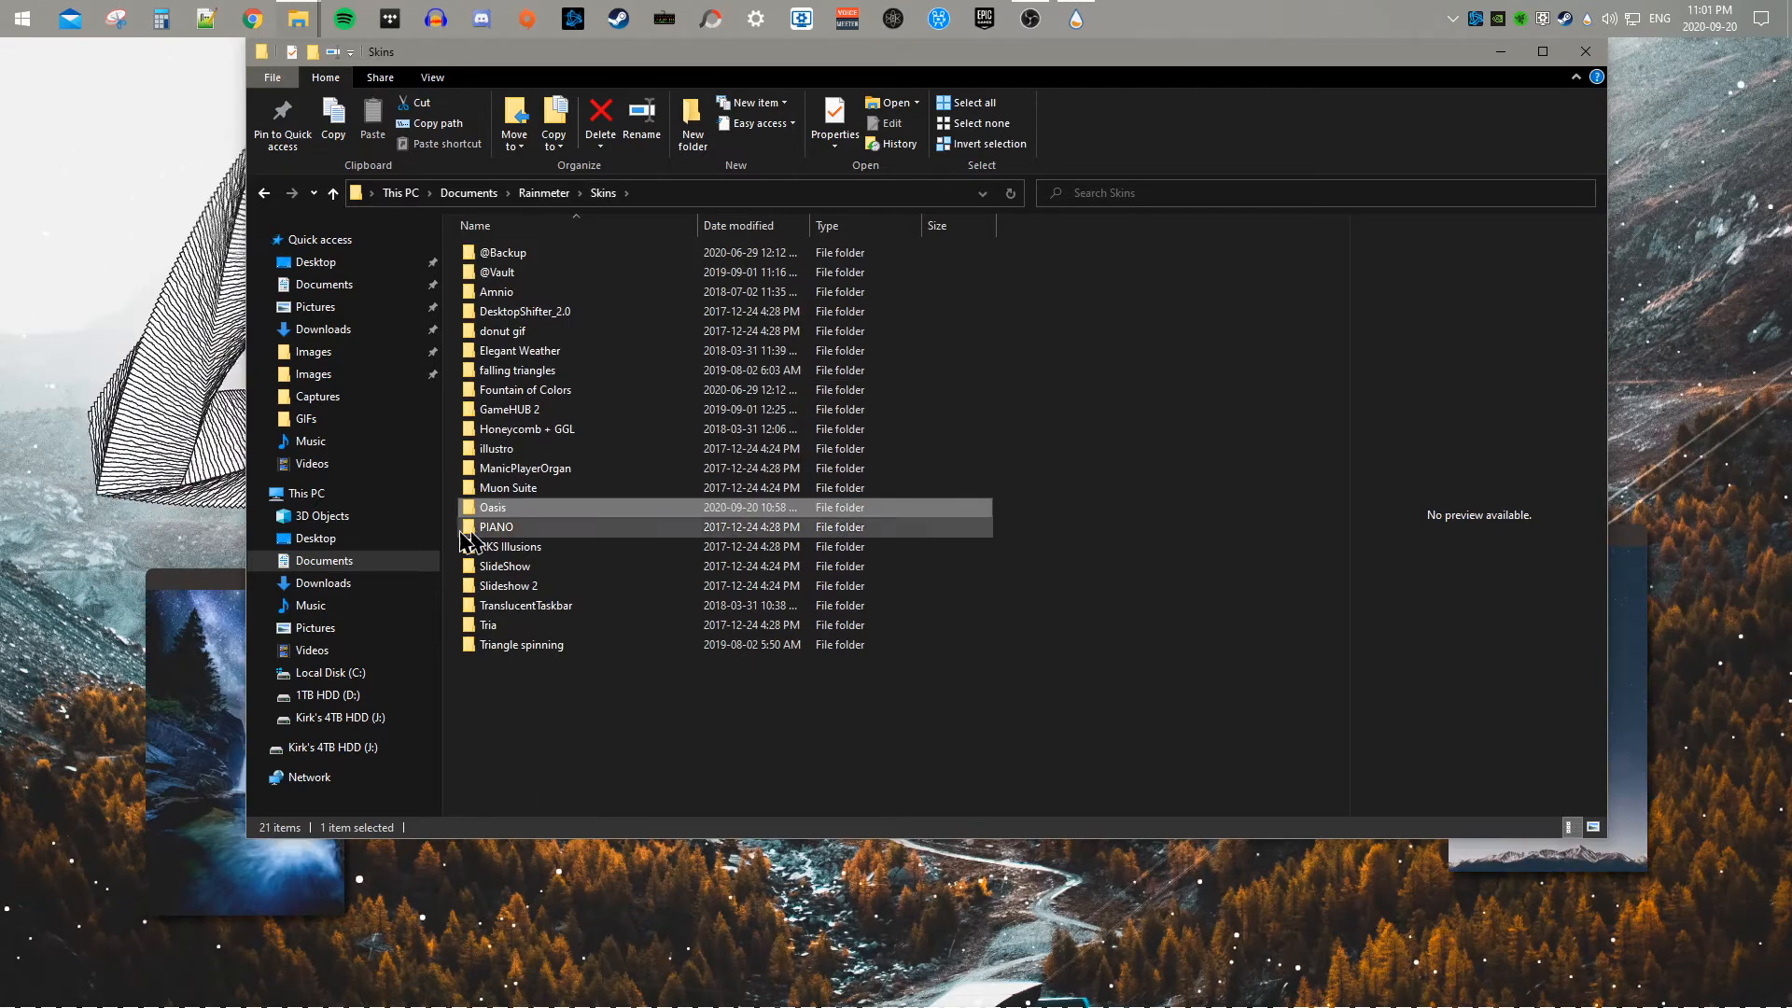
left_click(1587, 52)
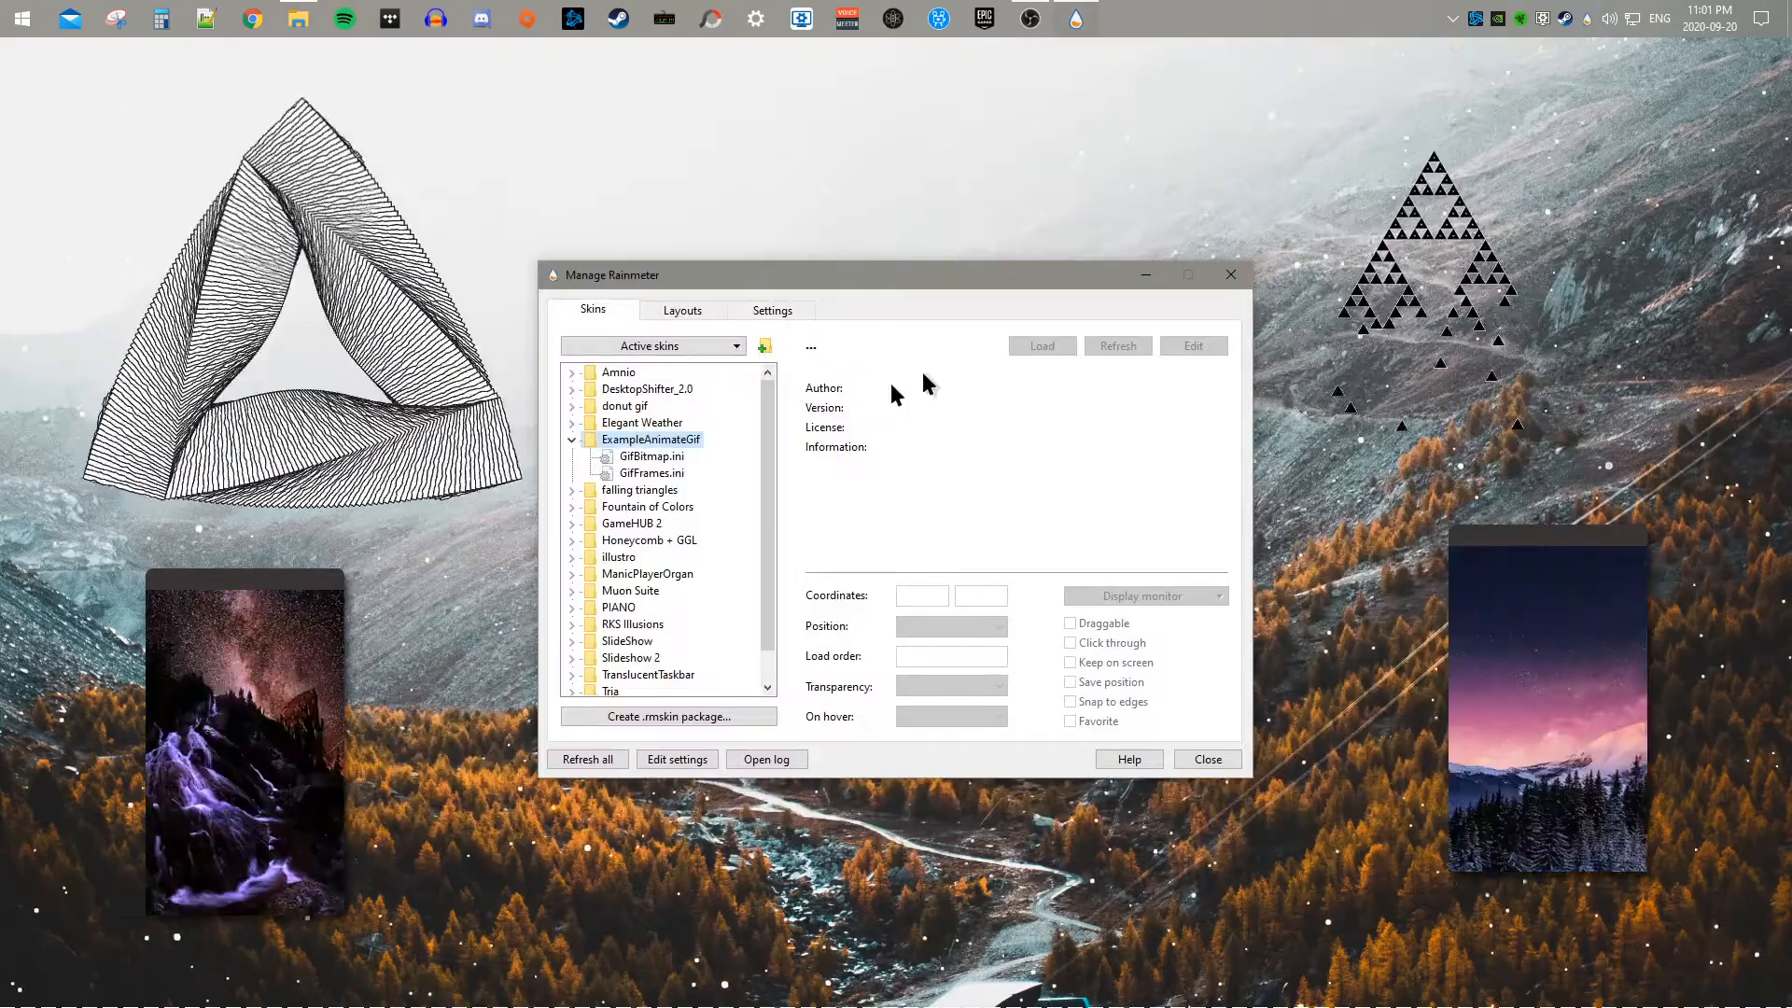
Step: Refresh all skins, dismissing the file-not-found error, so Oasis appears in the list
left_click(587, 759)
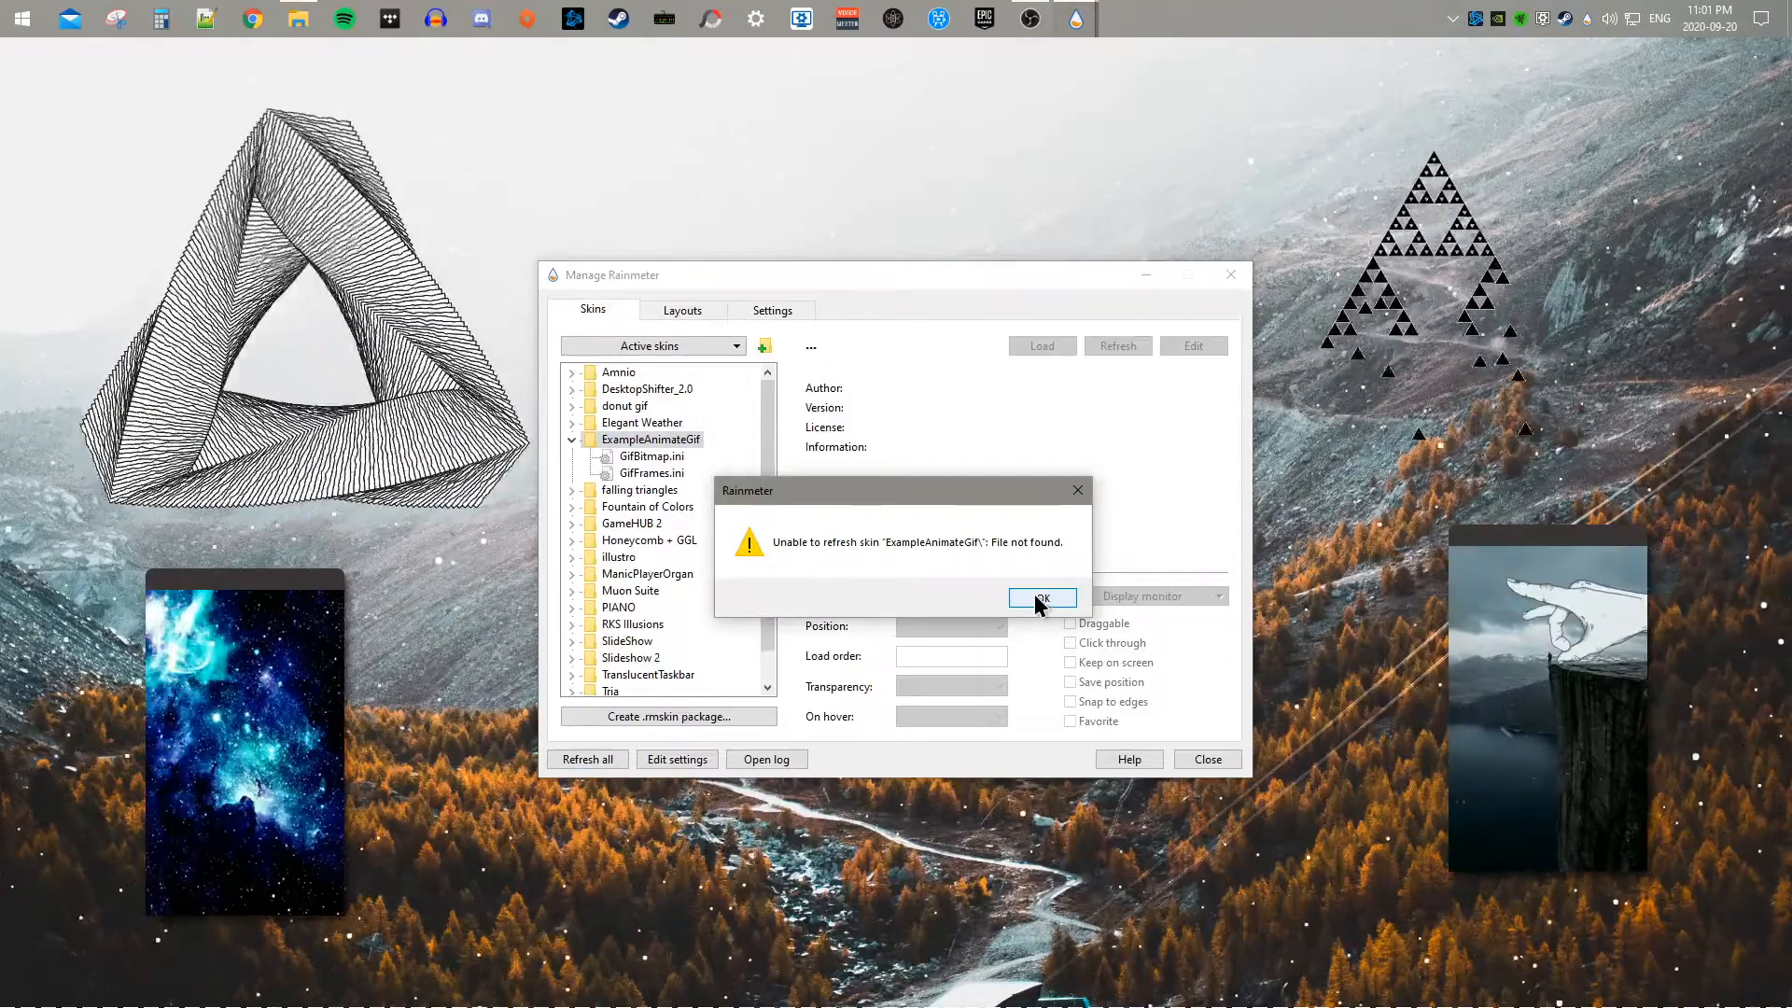
left_click(1035, 593)
left_click(587, 759)
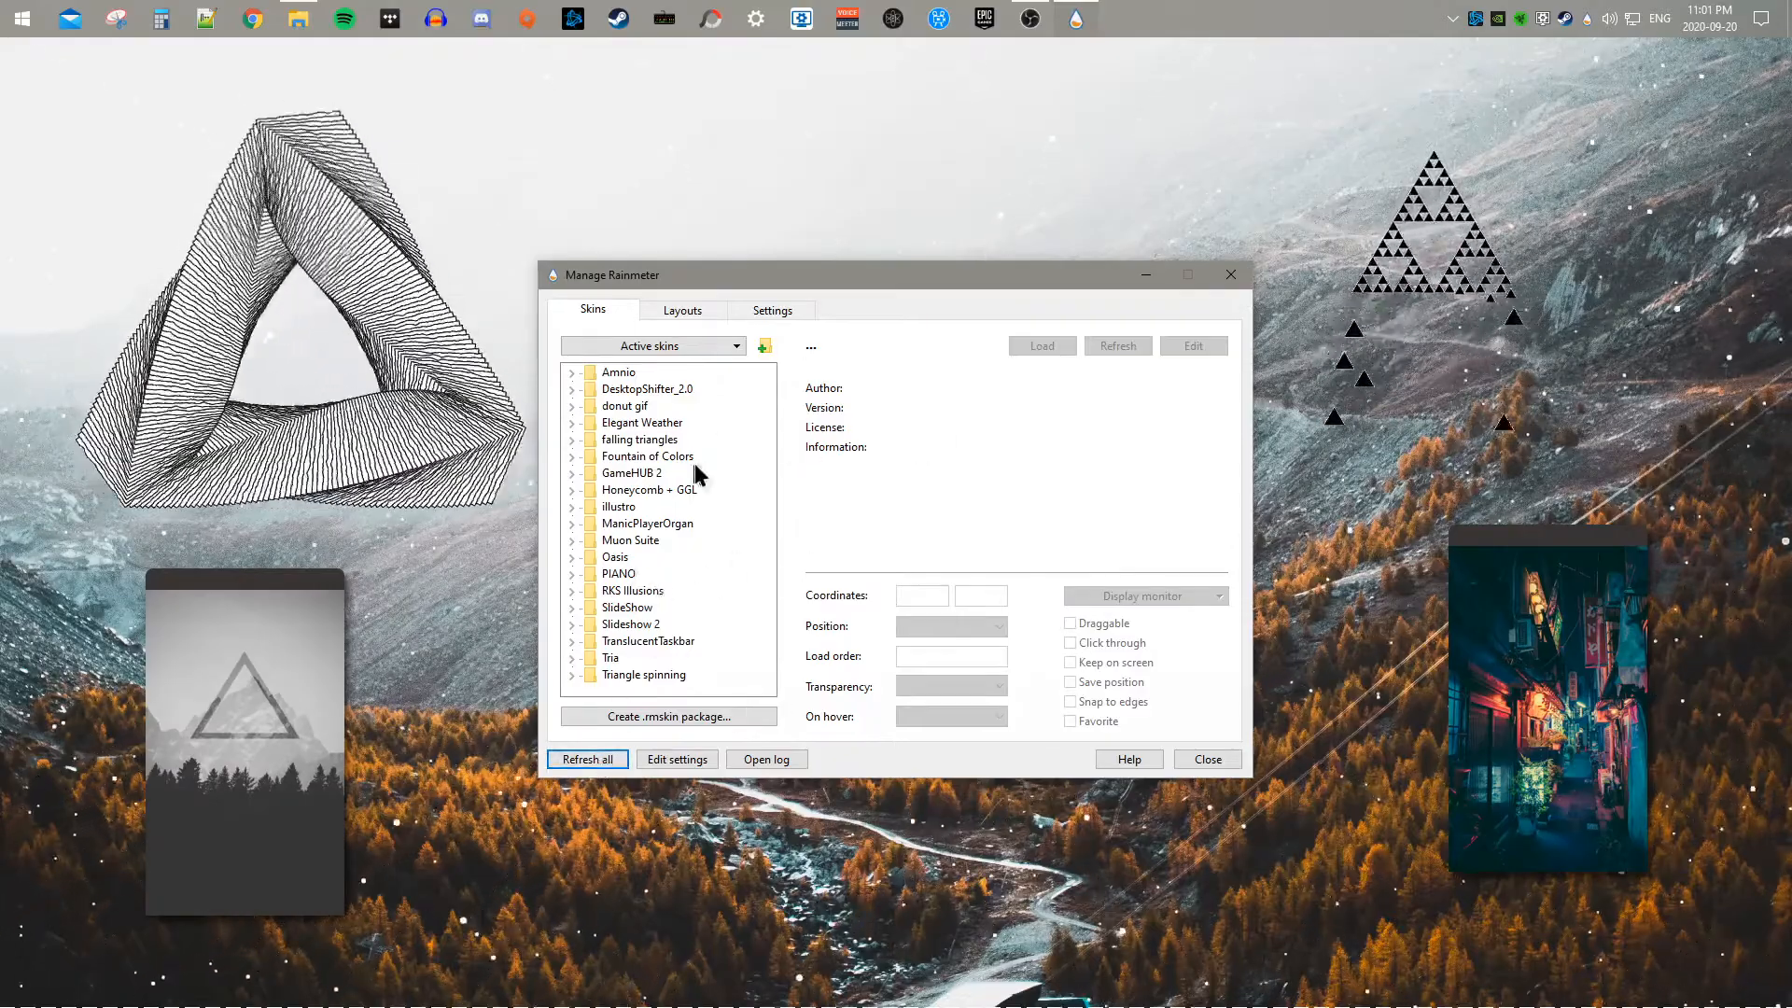
Step: Load Oasis's GifFrames.ini so the forest animation shows on the desktop
double_click(612, 558)
left_click(651, 591)
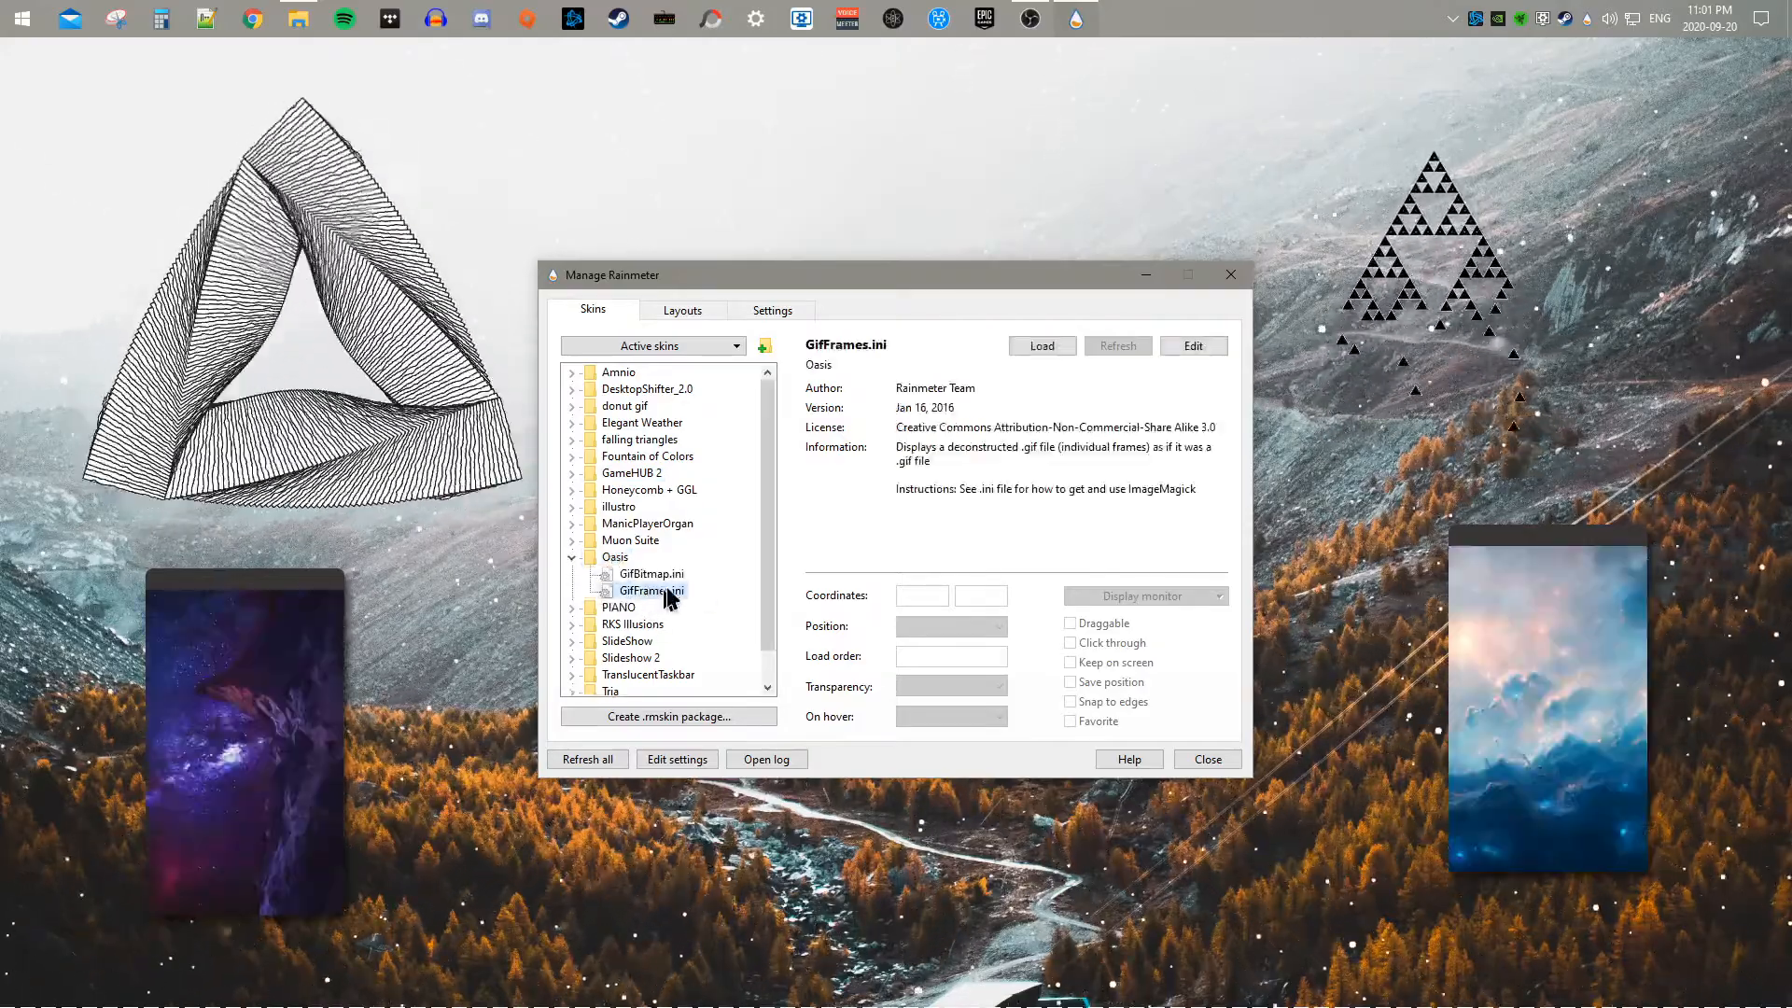
left_click(1043, 345)
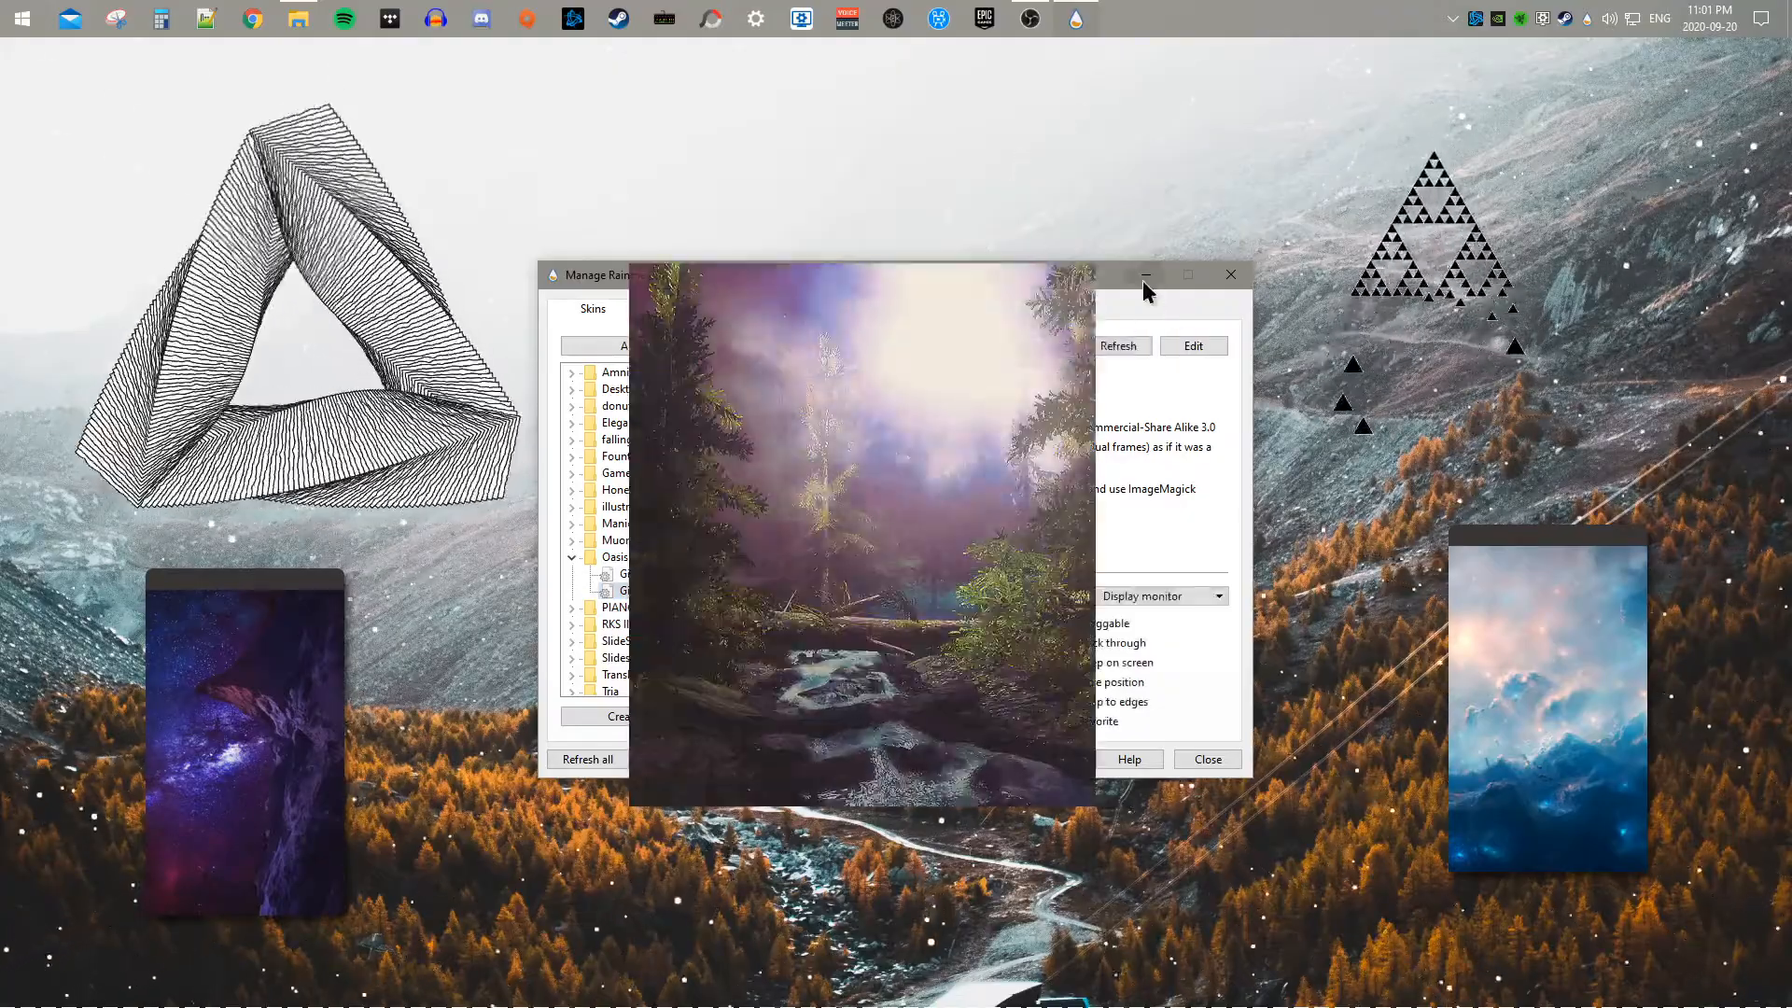
Step: Close Manage Rainmeter and drag the forest animation toward the desktop centre
left_click(1231, 275)
mouse_move(952, 449)
left_mouse_down()
mouse_move(1142, 627)
mouse_move(1035, 557)
mouse_move(949, 563)
mouse_move(1002, 568)
left_mouse_up()
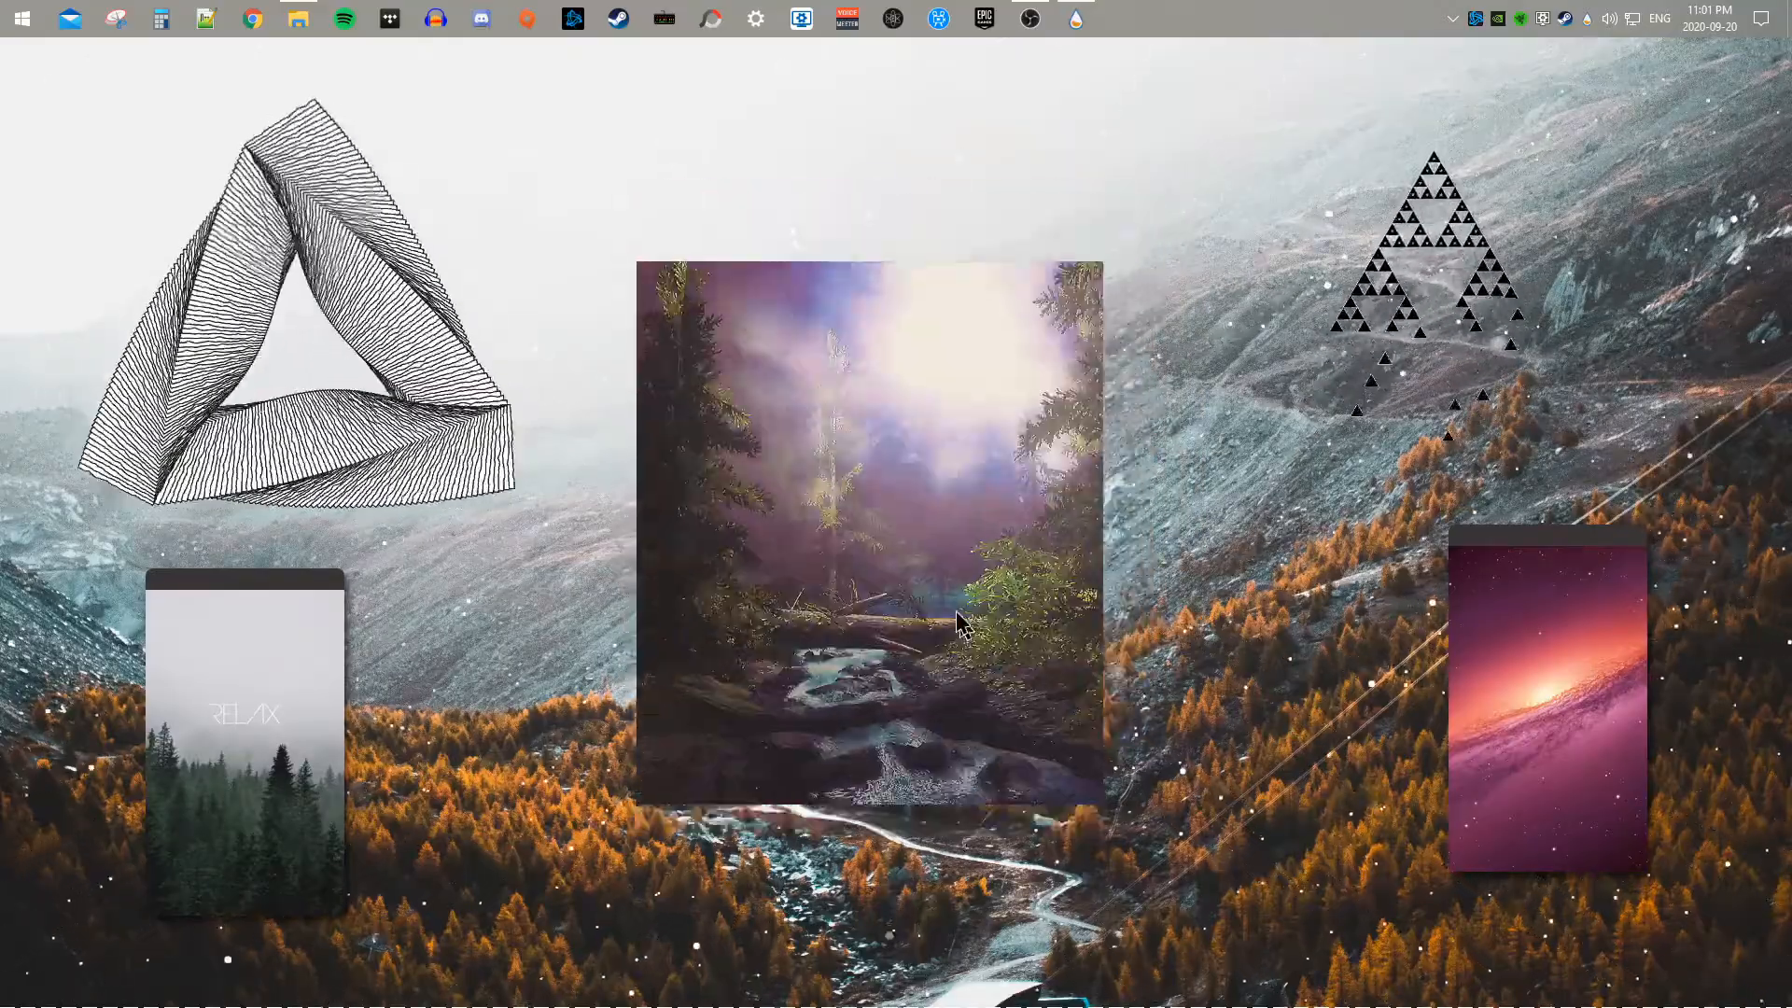
mouse_move(1058, 721)
left_mouse_down()
mouse_move(932, 681)
mouse_move(980, 639)
mouse_move(982, 705)
mouse_move(1085, 729)
left_mouse_up()
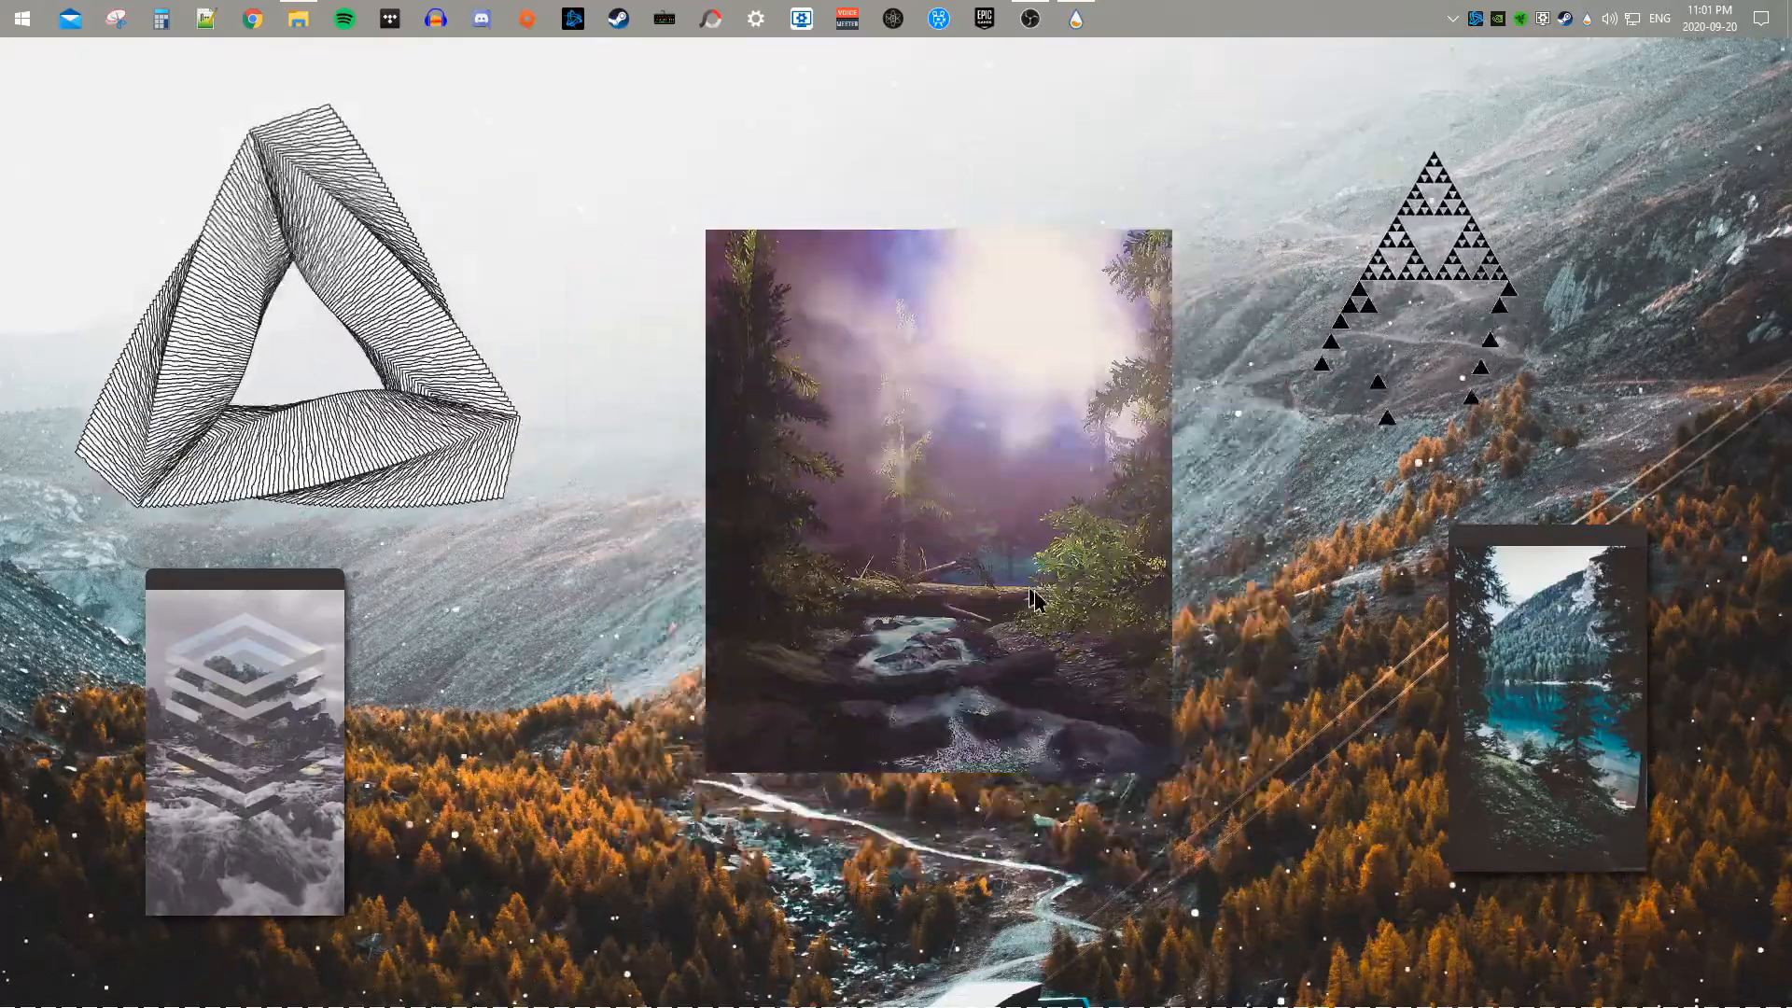